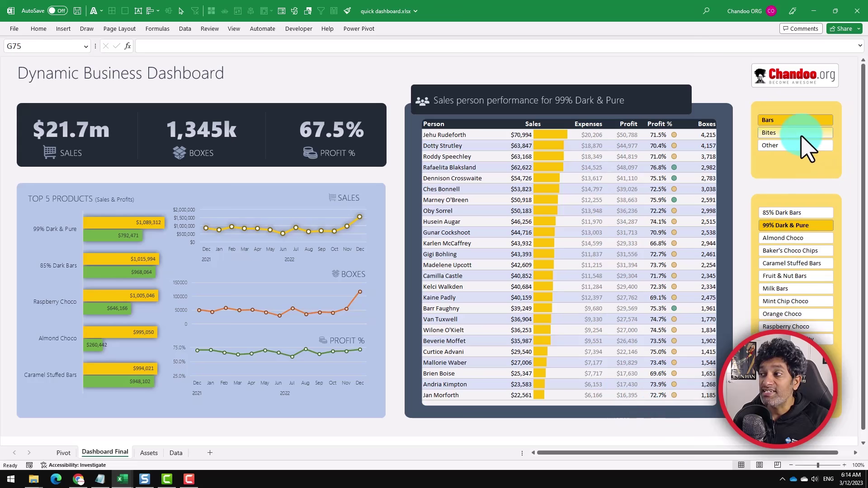
Examine the finished dashboard for the Bites category and the Pivot and Data sheets behind it.
{"action": "left_click", "coordinate": [791, 120]}
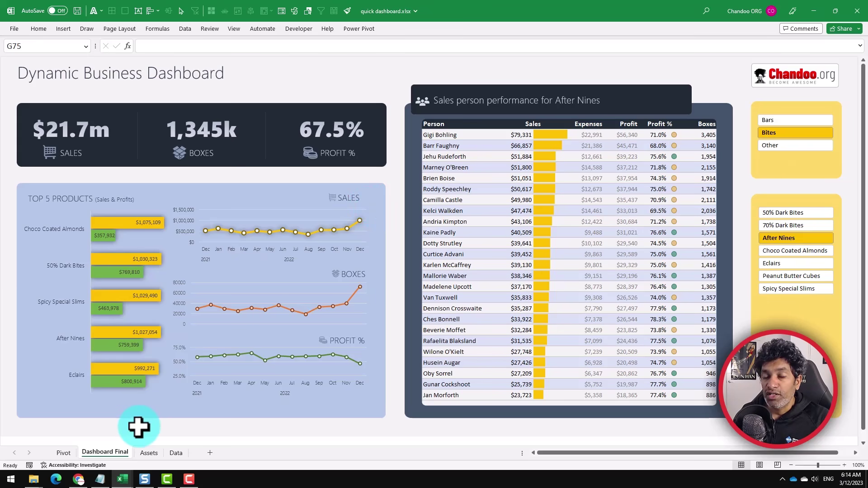
{"action": "left_click", "coordinate": [64, 452]}
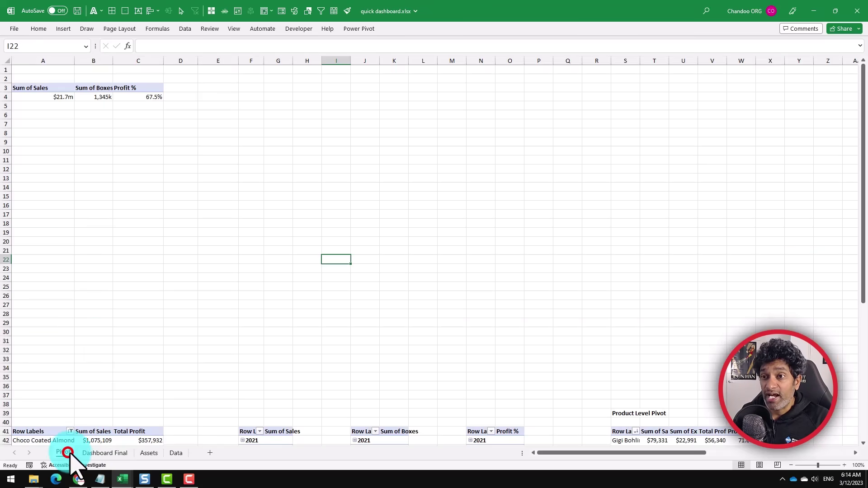
{"action": "scroll", "coordinate": [94, 303], "scroll_direction": "down", "scroll_amount": 4}
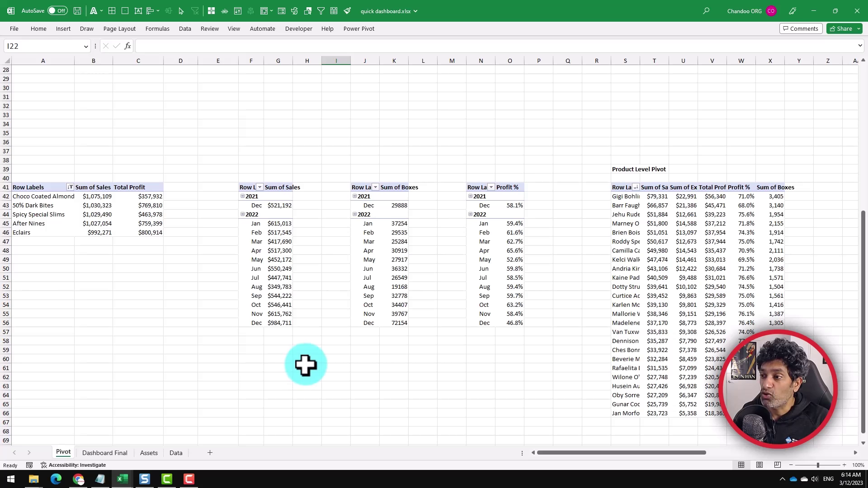
{"action": "scroll", "coordinate": [306, 365], "scroll_direction": "up", "scroll_amount": 9}
{"action": "left_click", "coordinate": [103, 452]}
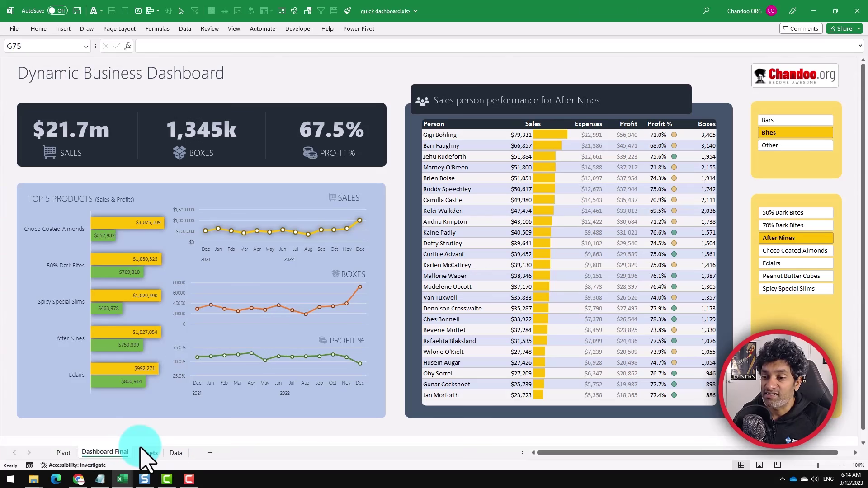
{"action": "left_click", "coordinate": [176, 453]}
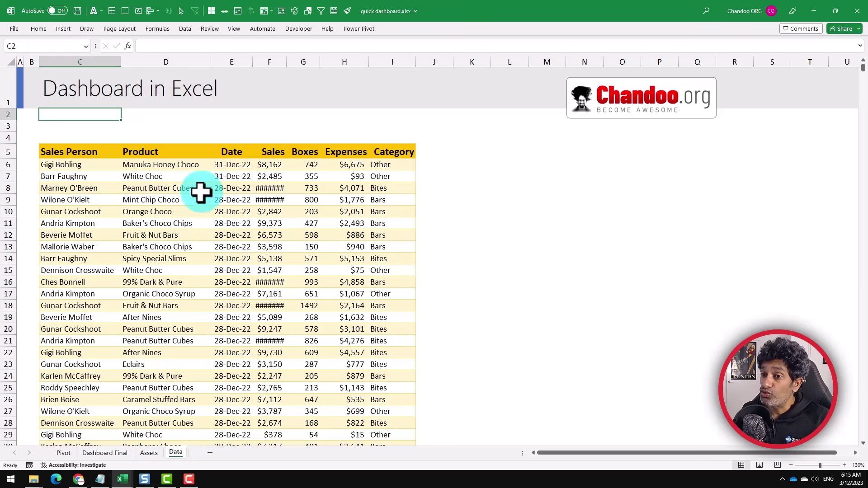
{"action": "left_click", "coordinate": [104, 452]}
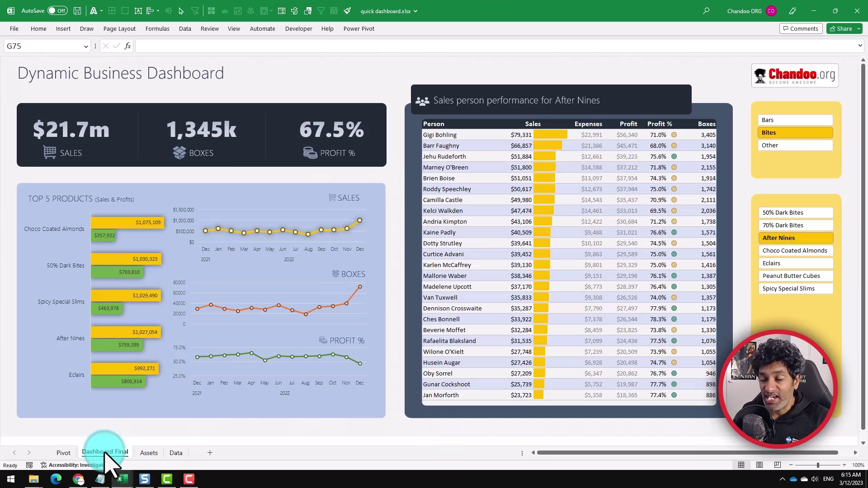
Switch to the quick dashboard-blank.xlsx workbook and look at its Assets sheet.
{"action": "mouse_move", "coordinate": [126, 480]}
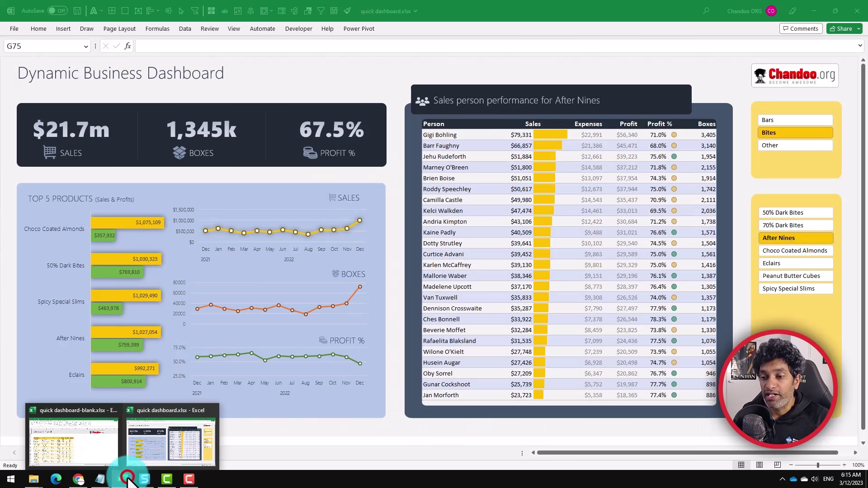
{"action": "left_click", "coordinate": [85, 446]}
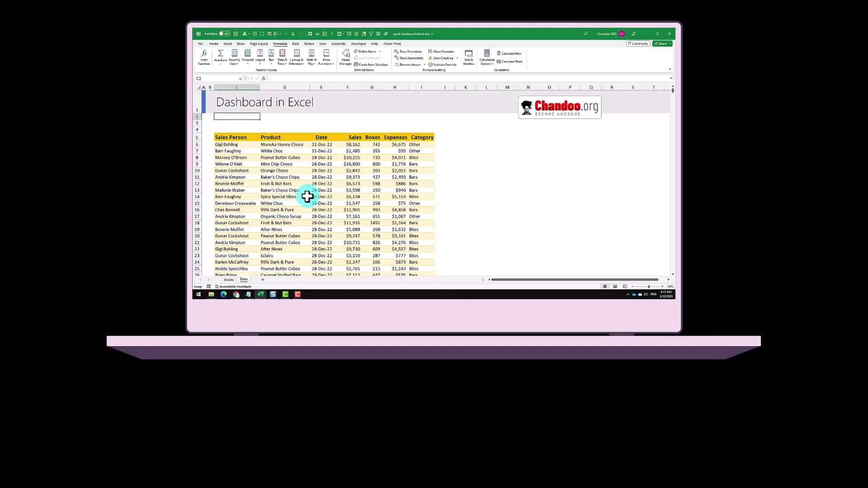
{"action": "left_click", "coordinate": [229, 280]}
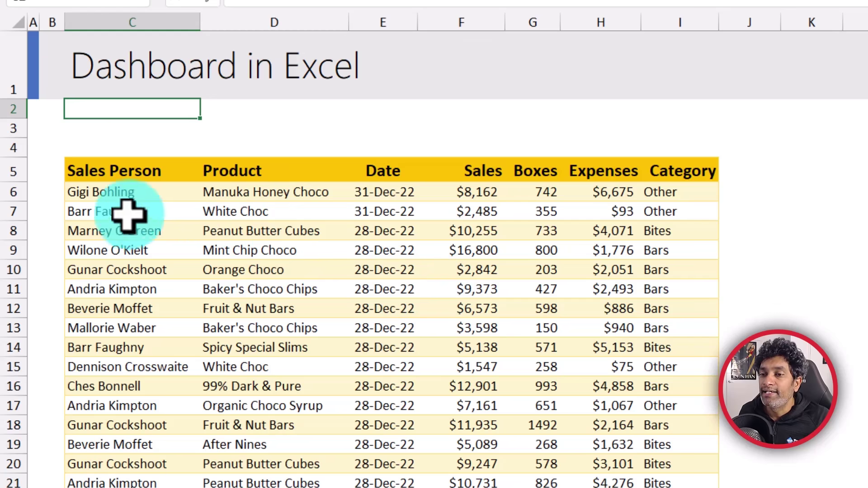
Review the sales table's columns one by one: Sales Person, Product, Date, Sales, Boxes, Expenses and Category.
{"action": "left_click", "coordinate": [123, 170]}
{"action": "left_click_drag", "start_coordinate": [123, 171], "coordinate": [101, 310]}
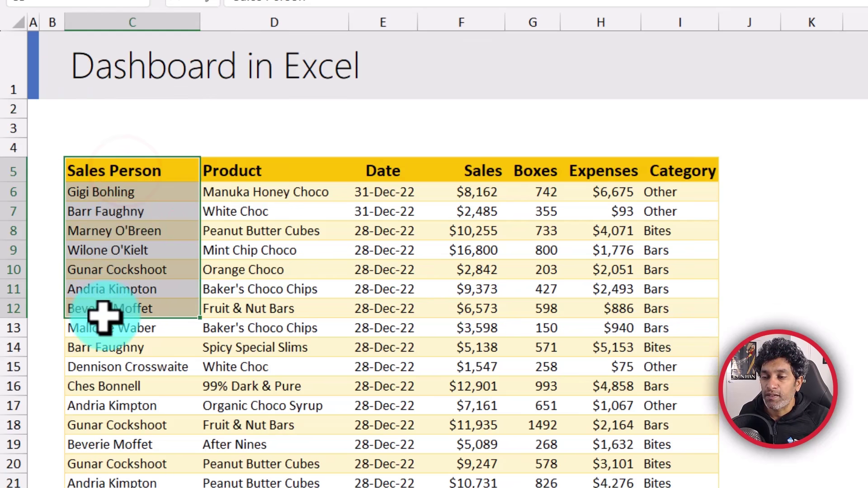
{"action": "left_click_drag", "start_coordinate": [265, 170], "coordinate": [267, 247]}
{"action": "left_click_drag", "start_coordinate": [387, 171], "coordinate": [385, 272]}
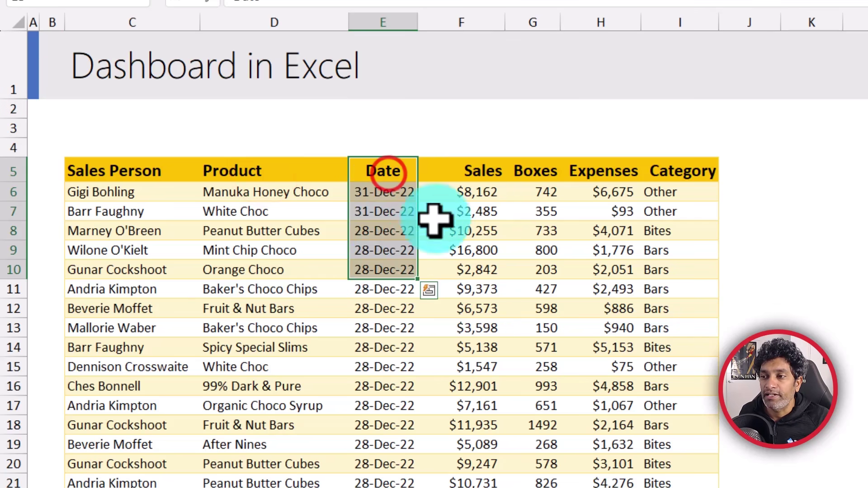
{"action": "left_click", "coordinate": [452, 175]}
{"action": "left_click_drag", "start_coordinate": [455, 171], "coordinate": [452, 188]}
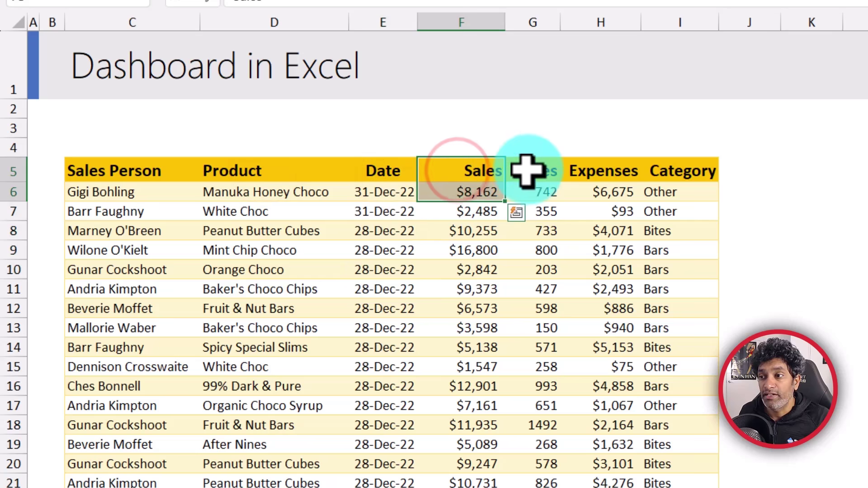
{"action": "left_click_drag", "start_coordinate": [529, 165], "coordinate": [528, 193]}
{"action": "left_click_drag", "start_coordinate": [605, 172], "coordinate": [632, 192]}
{"action": "left_click_drag", "start_coordinate": [677, 175], "coordinate": [674, 184]}
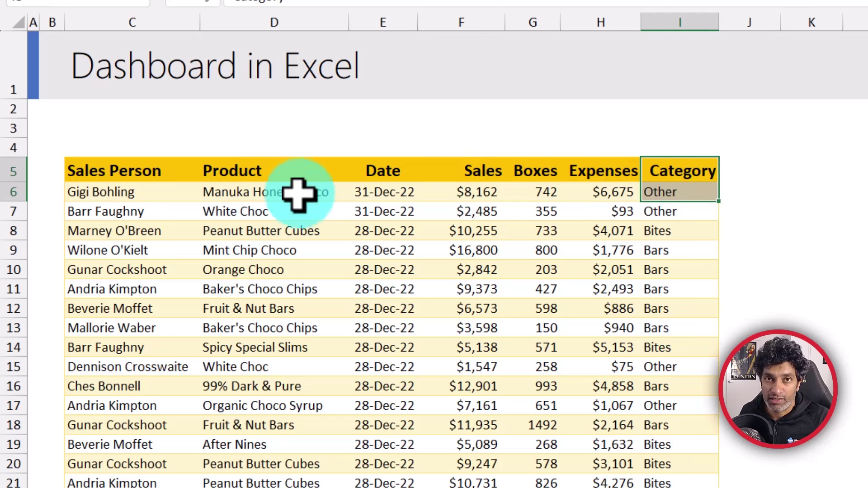
Check how far the sales records extend by going to the table's last row and back to its header.
{"action": "left_click_drag", "start_coordinate": [128, 172], "coordinate": [254, 248]}
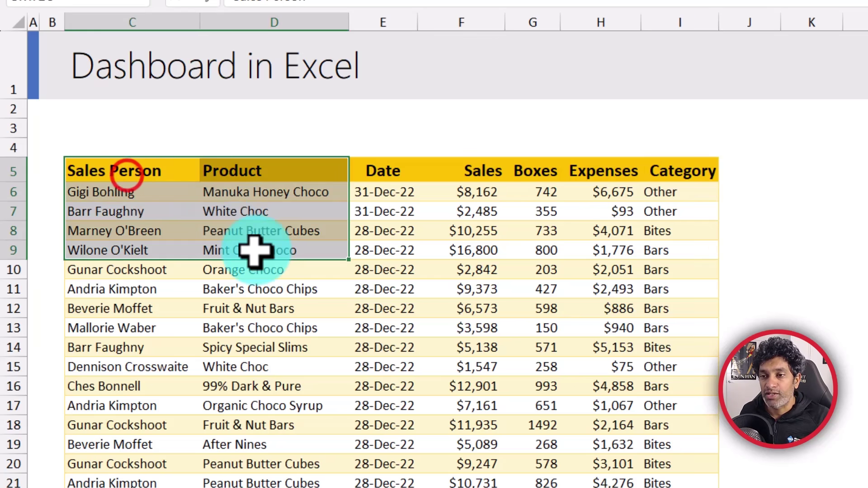
{"action": "left_click", "coordinate": [103, 240]}
{"action": "key", "text": "ctrl+Down"}
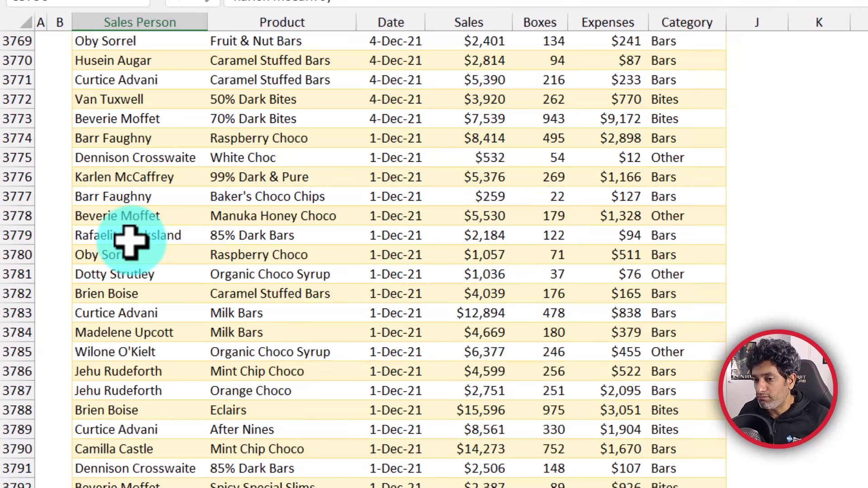
{"action": "key", "text": "ctrl+Up"}
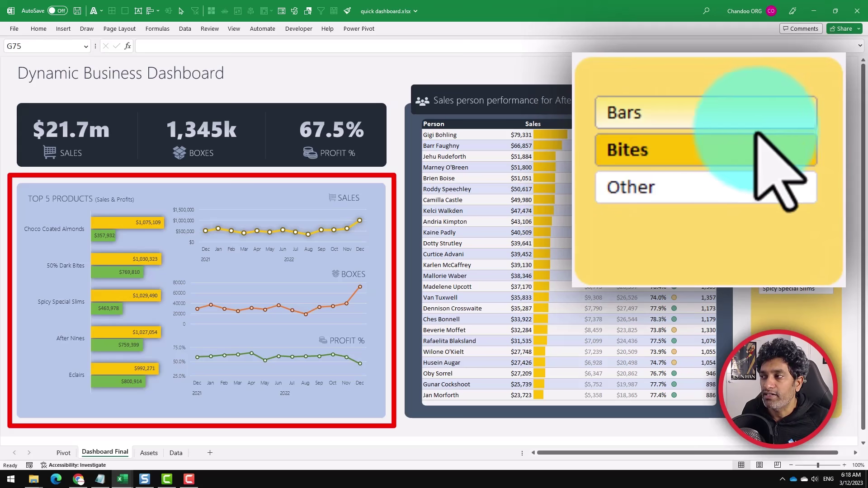
Filter the finished dashboard to the Bars category and the 99% Dark & Pure product, and return to the blank dashboard workbook.
{"action": "left_click", "coordinate": [732, 117]}
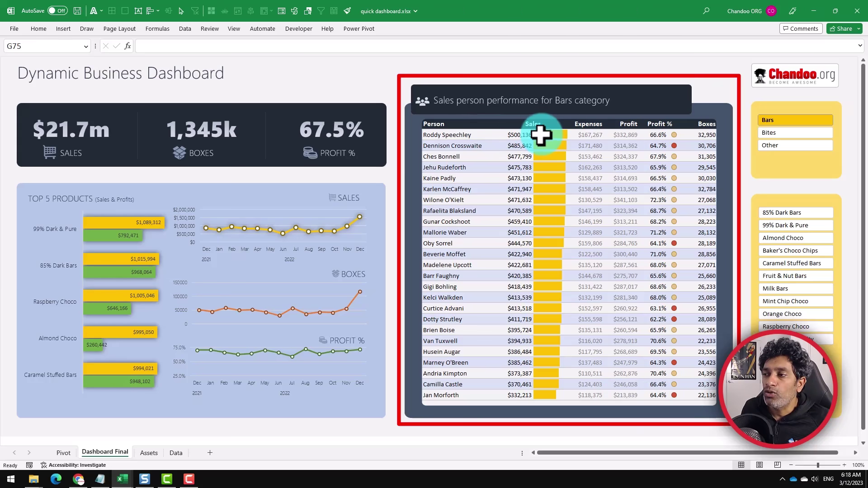
{"action": "left_click", "coordinate": [773, 121]}
{"action": "left_click", "coordinate": [791, 227]}
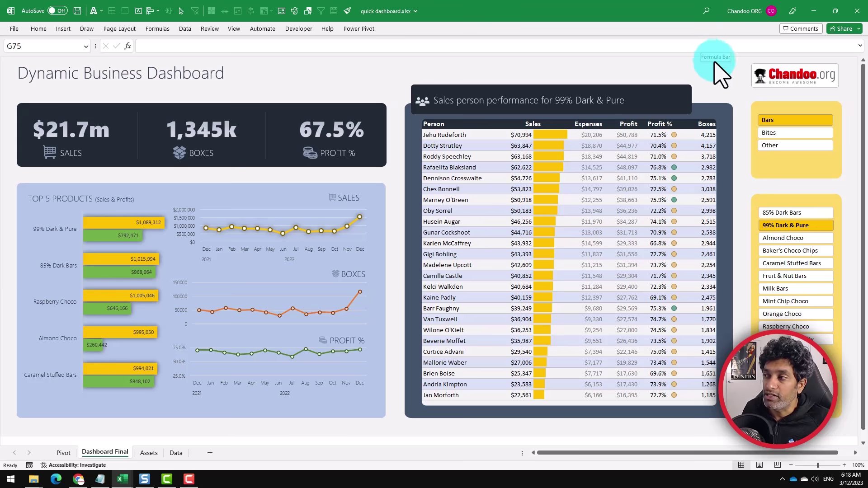
{"action": "left_click", "coordinate": [813, 12]}
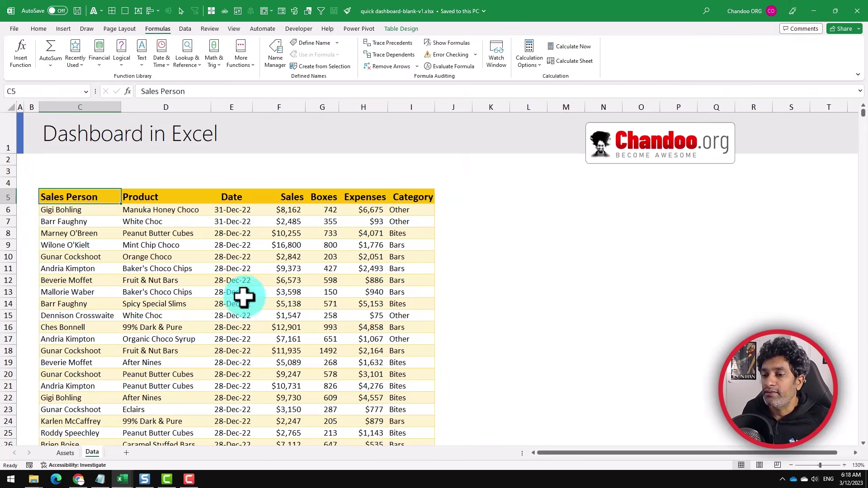
Inspect the ready-made rounded background panels on the Assets sheet and the available options for inserting shapes.
{"action": "left_click", "coordinate": [64, 453]}
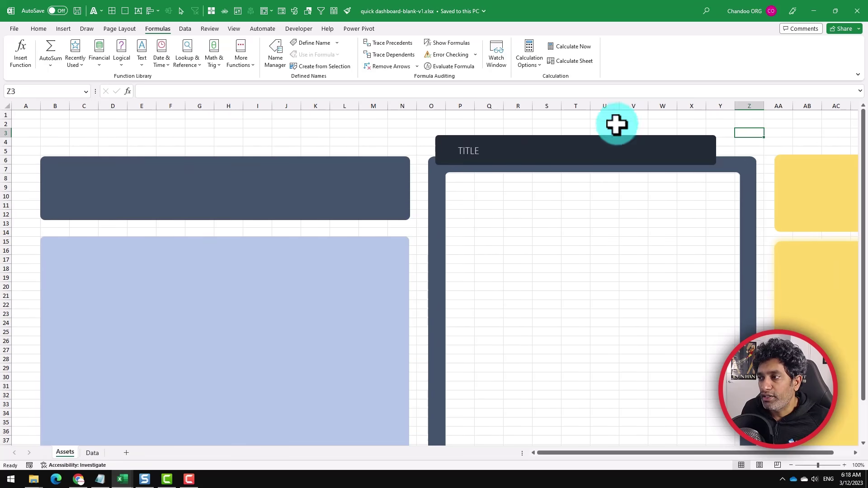
{"action": "scroll", "coordinate": [698, 270], "scroll_direction": "down", "scroll_amount": 1}
{"action": "scroll", "coordinate": [698, 270], "scroll_direction": "up", "scroll_amount": 1}
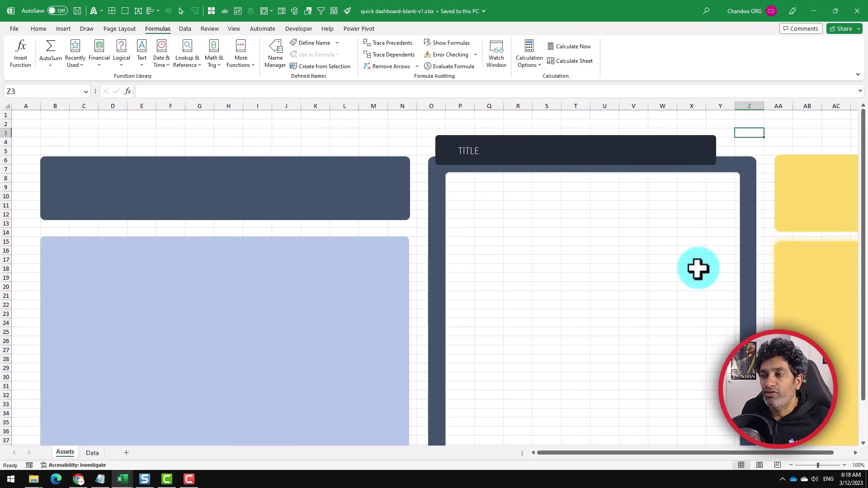
{"action": "left_click", "coordinate": [327, 181]}
{"action": "left_click", "coordinate": [346, 284]}
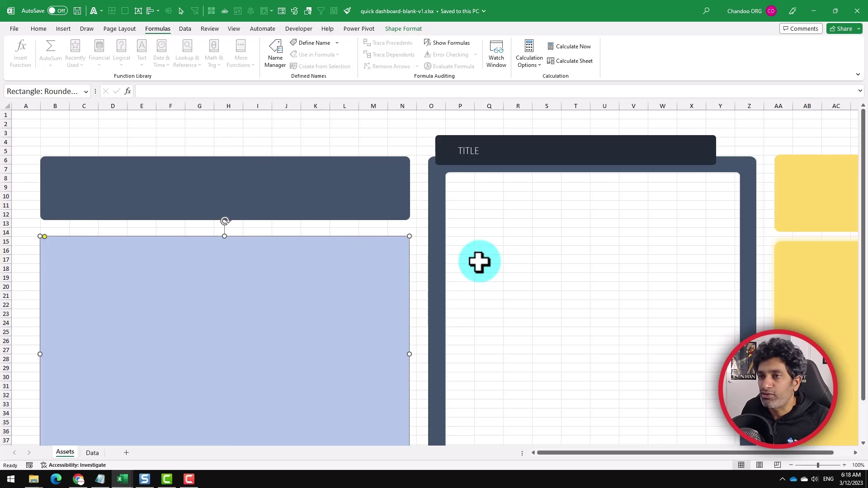
{"action": "left_click", "coordinate": [324, 139]}
{"action": "left_click", "coordinate": [307, 178]}
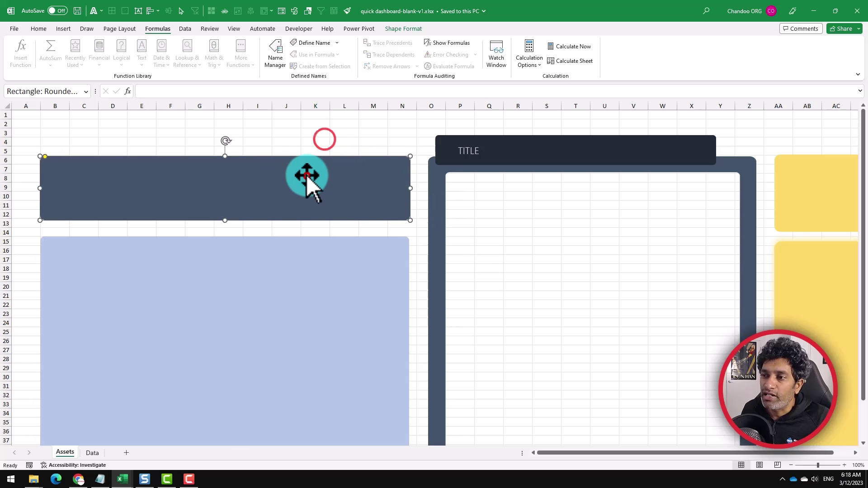
{"action": "left_click", "coordinate": [64, 29]}
{"action": "left_click", "coordinate": [149, 42]}
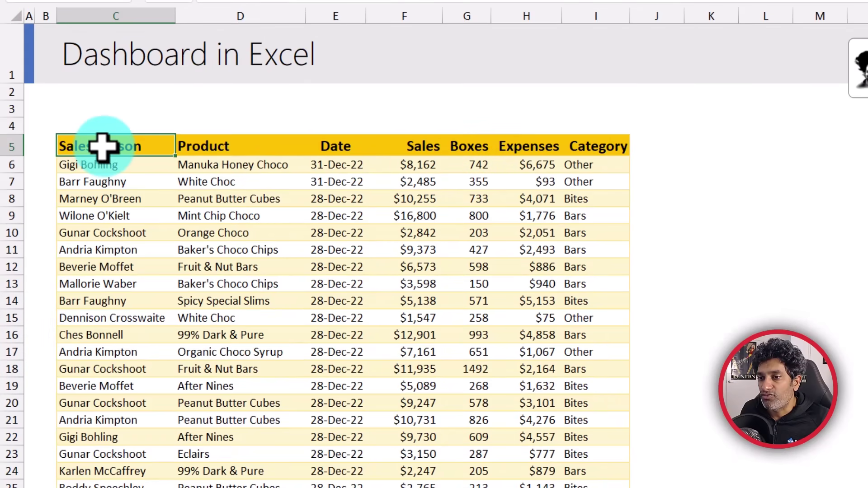
Review the full sales table on the Data sheet, including its Sales and Expenses columns.
{"action": "left_click_drag", "start_coordinate": [72, 196], "coordinate": [395, 427]}
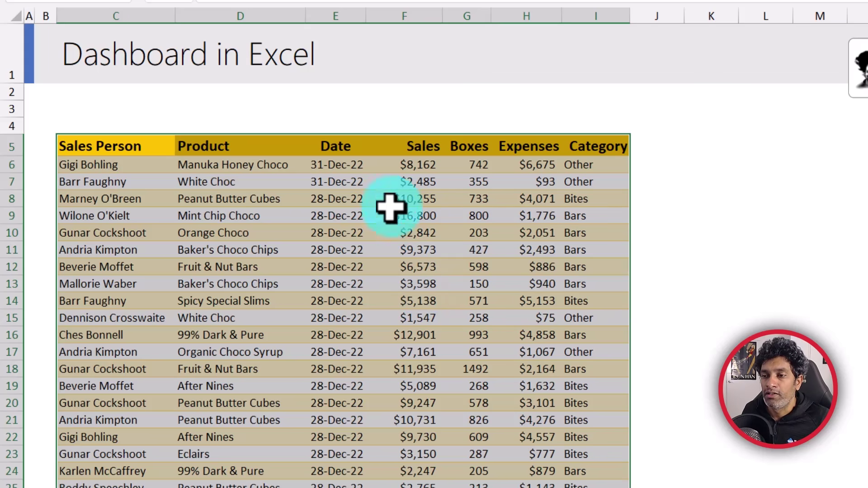
{"action": "left_click", "coordinate": [414, 165]}
{"action": "left_click", "coordinate": [536, 166]}
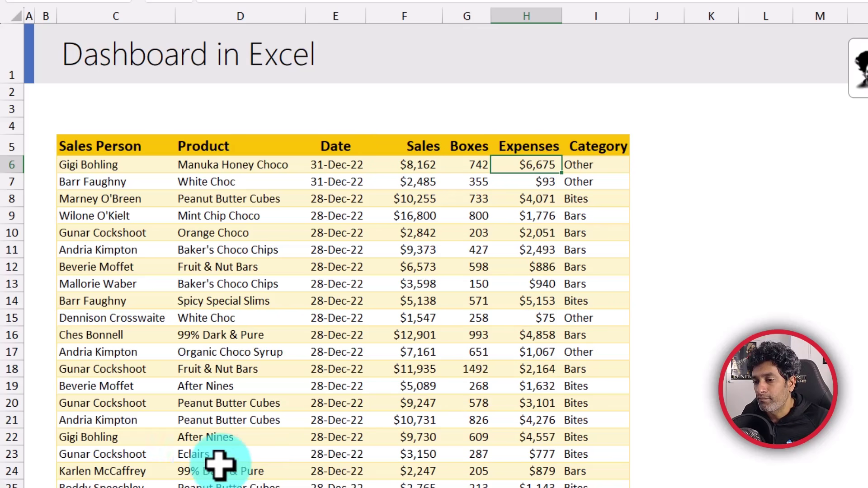
{"action": "left_click", "coordinate": [91, 145]}
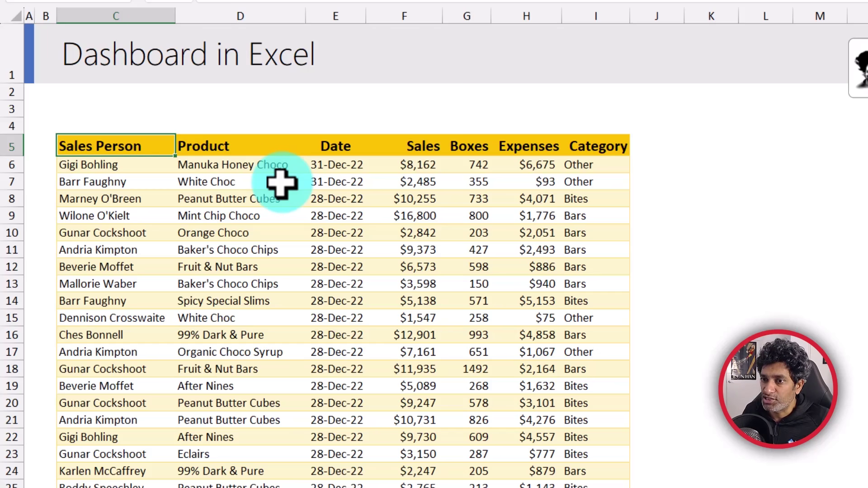
Create a PivotTable from the sales table on a new worksheet, adding the data to the Data Model.
{"action": "left_click", "coordinate": [113, 167]}
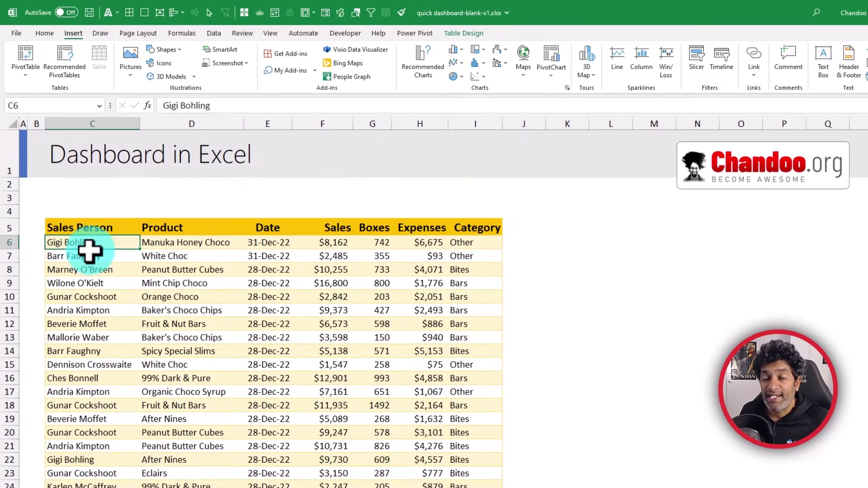
{"action": "left_click", "coordinate": [72, 34]}
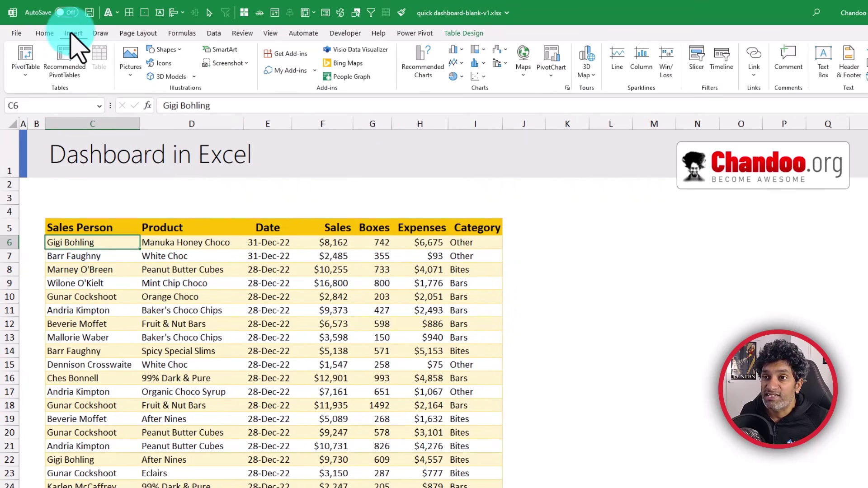
{"action": "left_click", "coordinate": [26, 52]}
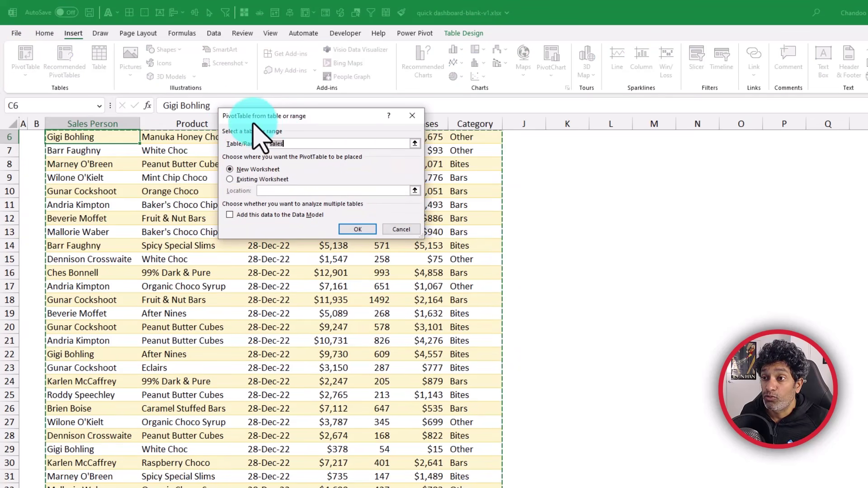
{"action": "left_click", "coordinate": [231, 215]}
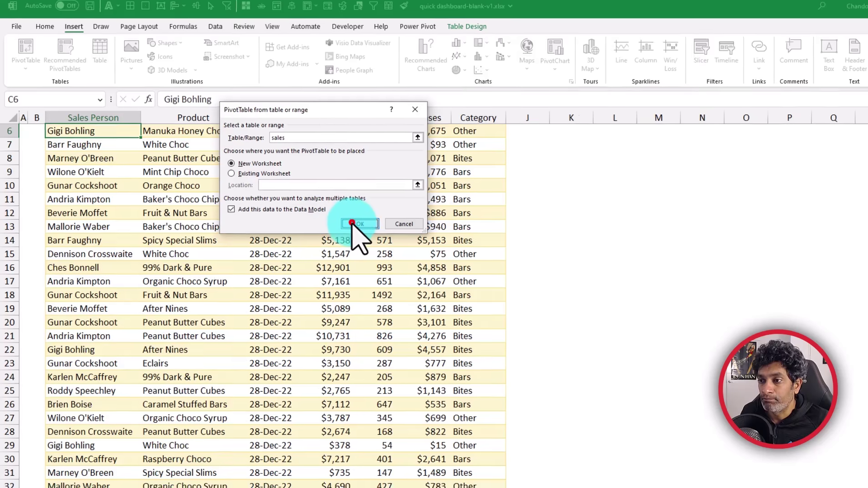
{"action": "left_click", "coordinate": [356, 229]}
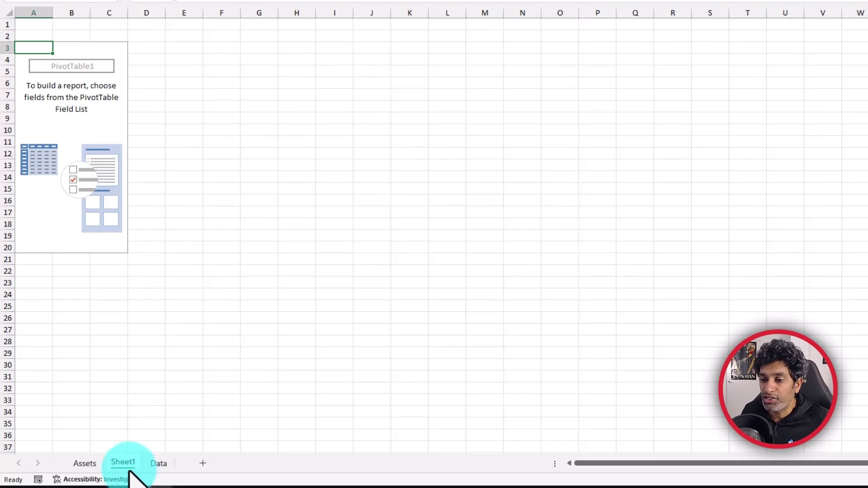
Rename the new PivotTable sheet as Pivots and select cell A3 inside the empty PivotTable.
{"action": "type", "text": "Pivots"}
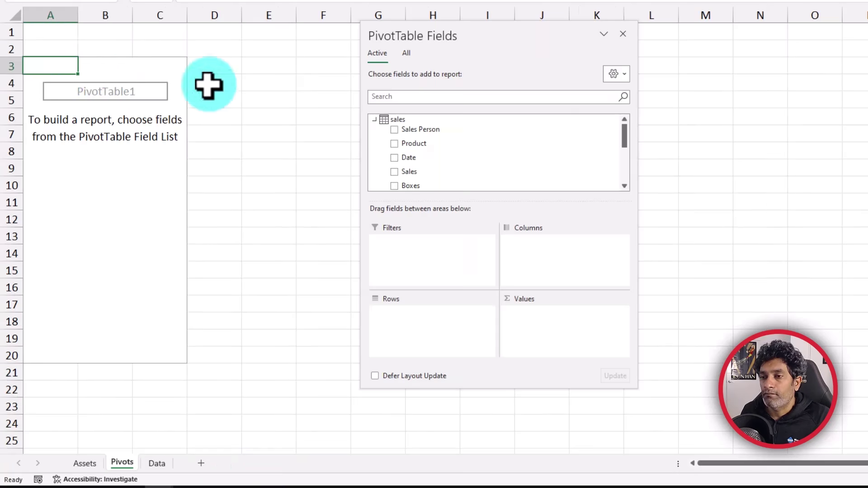
{"action": "left_click", "coordinate": [86, 67]}
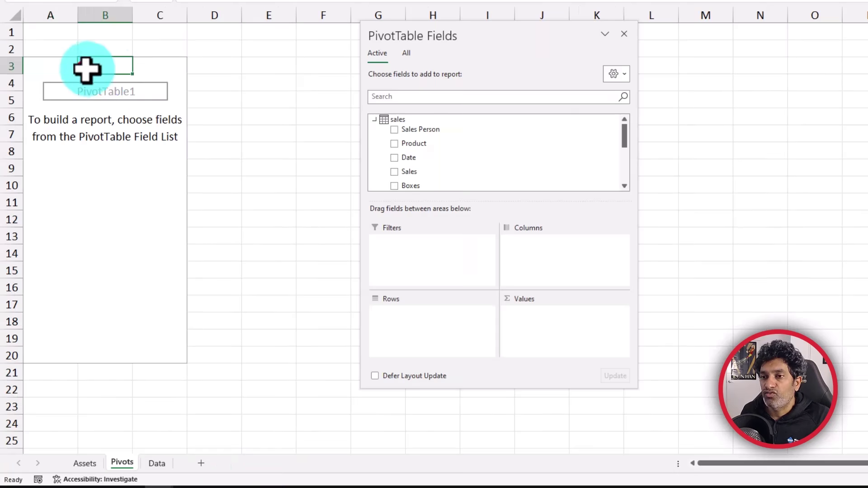
{"action": "left_click", "coordinate": [44, 67]}
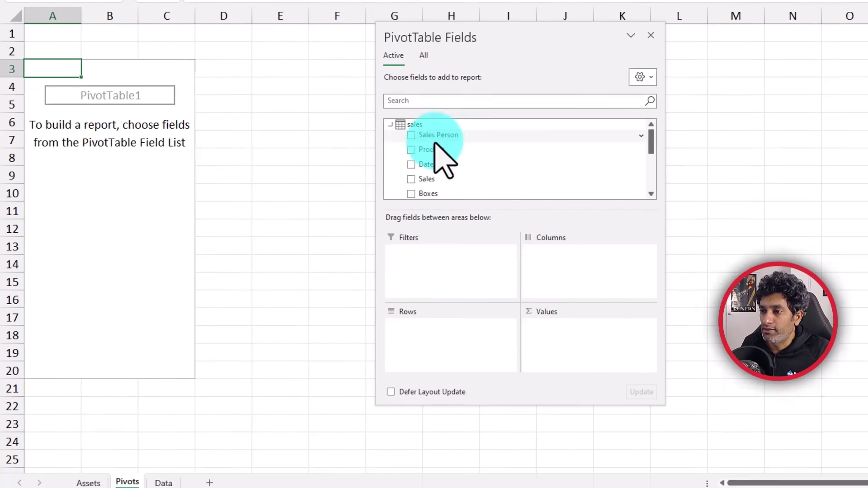
Add the Sales and Boxes fields to the PivotTable's values and widen column A to fit the Sales total.
{"action": "scroll", "coordinate": [434, 145], "scroll_direction": "down", "scroll_amount": 2}
{"action": "scroll", "coordinate": [450, 148], "scroll_direction": "up", "scroll_amount": 1}
{"action": "left_click_drag", "start_coordinate": [488, 171], "coordinate": [669, 391]}
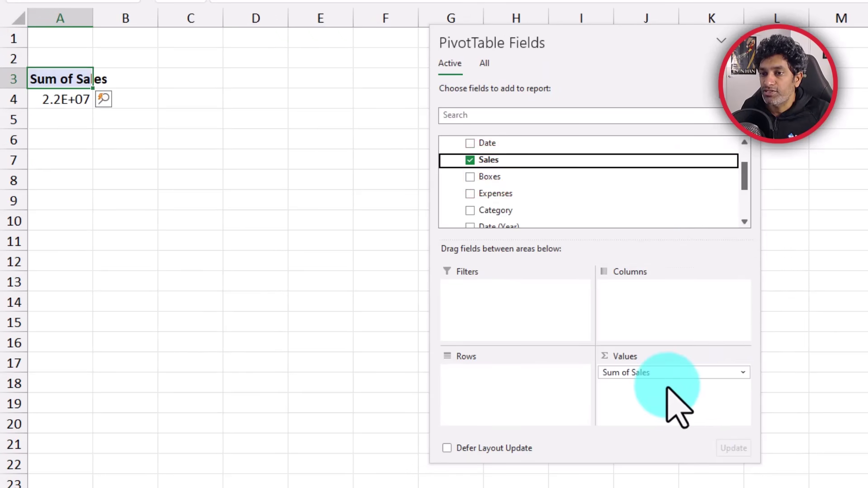
{"action": "left_click", "coordinate": [51, 96]}
{"action": "left_click_drag", "start_coordinate": [93, 20], "coordinate": [137, 30]}
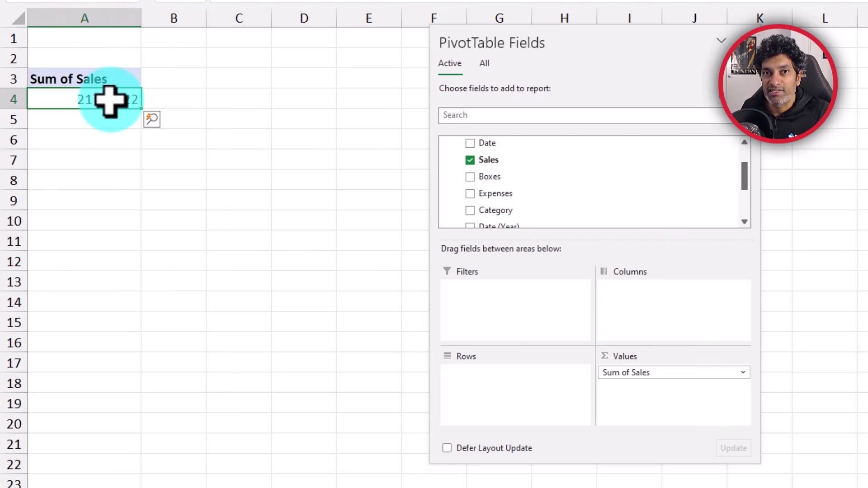
{"action": "left_click", "coordinate": [87, 98]}
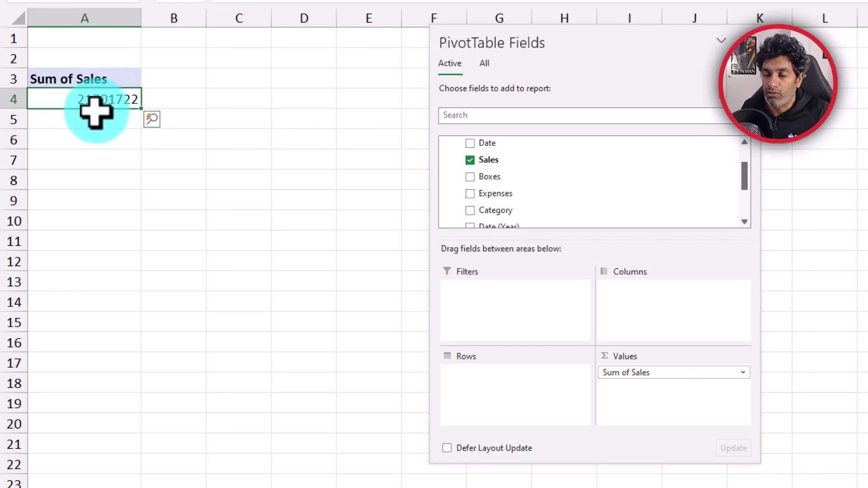
{"action": "left_click_drag", "start_coordinate": [491, 177], "coordinate": [664, 412]}
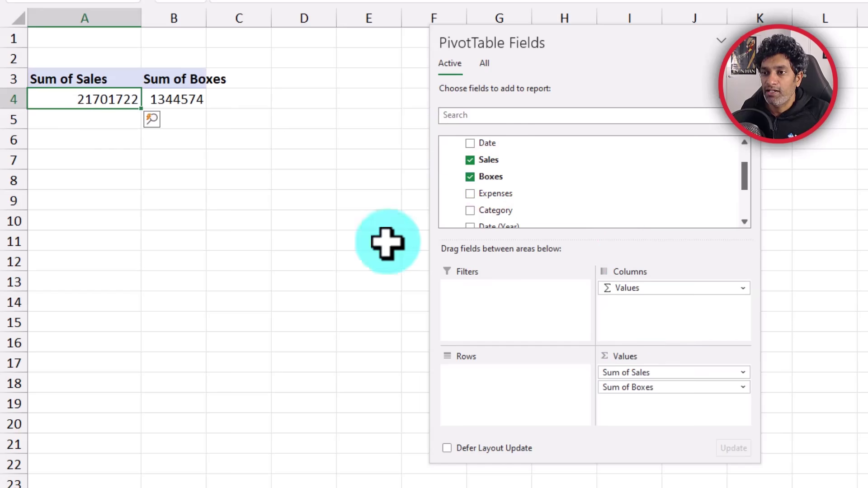
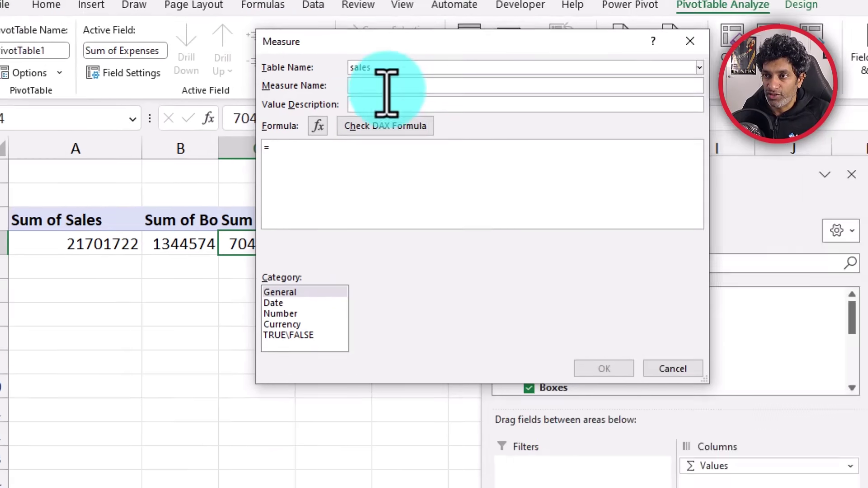
Create a Total Profit measure in the sales table with the formula =[Sum of Sales] - [Sum of Expenses] and the Currency format category.
{"action": "left_click", "coordinate": [349, 84]}
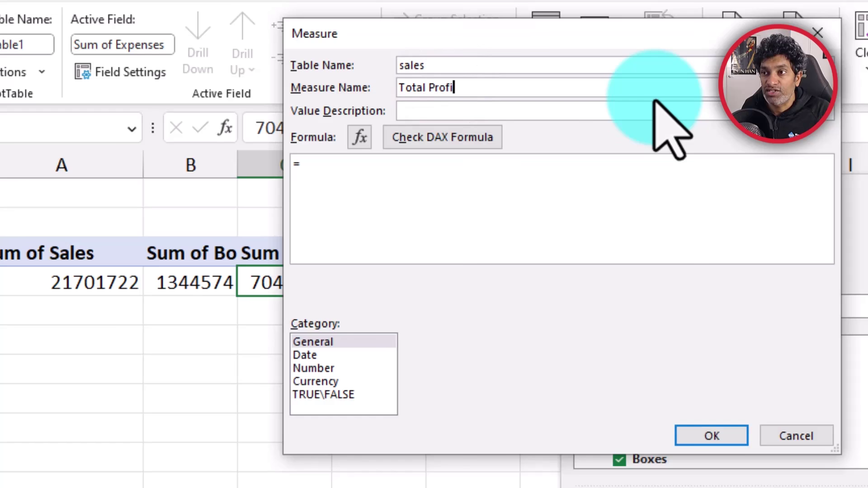
{"action": "left_click", "coordinate": [497, 189]}
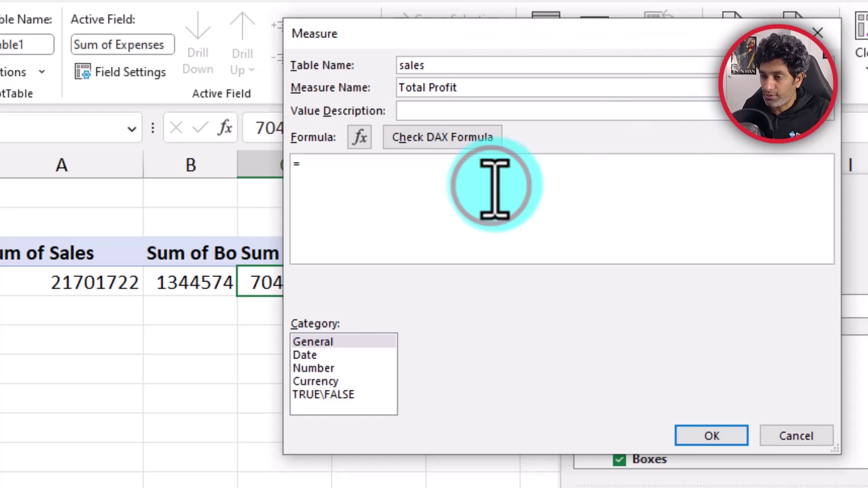
{"action": "type", "text": "[su"}
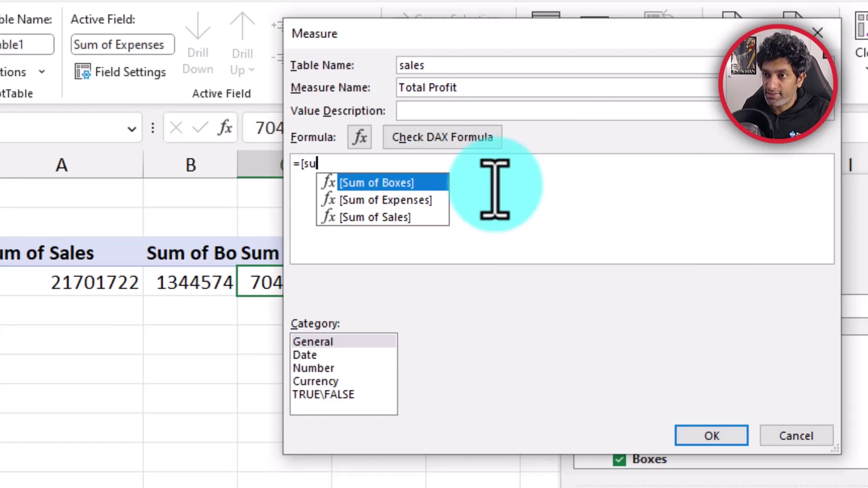
{"action": "double_click", "coordinate": [394, 217]}
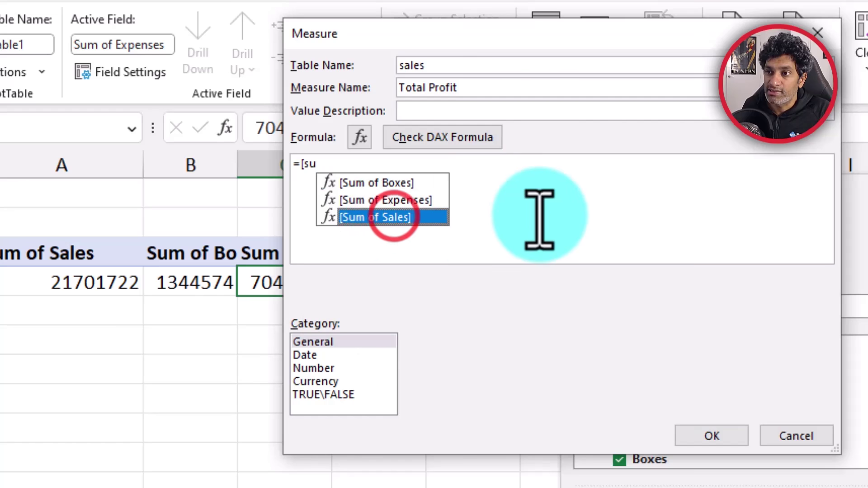
{"action": "type", "text": "- [su"}
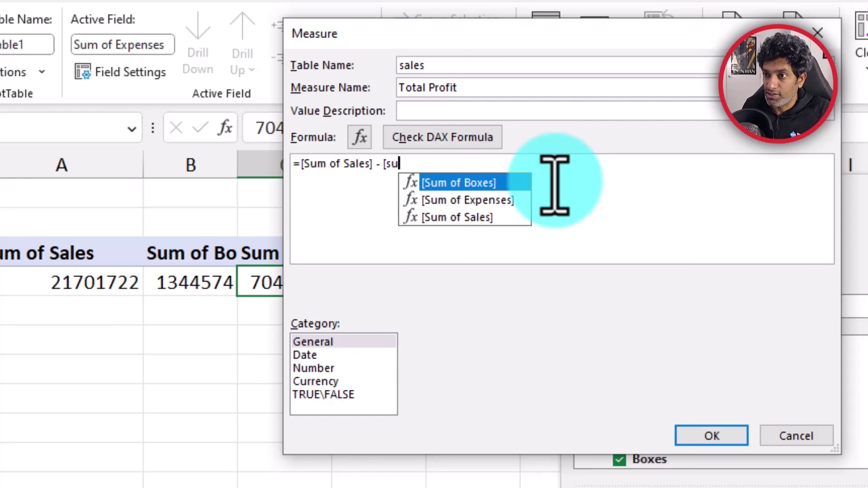
{"action": "key", "text": "Down"}
{"action": "key", "text": "Tab"}
{"action": "left_click_drag", "start_coordinate": [545, 166], "coordinate": [285, 167]}
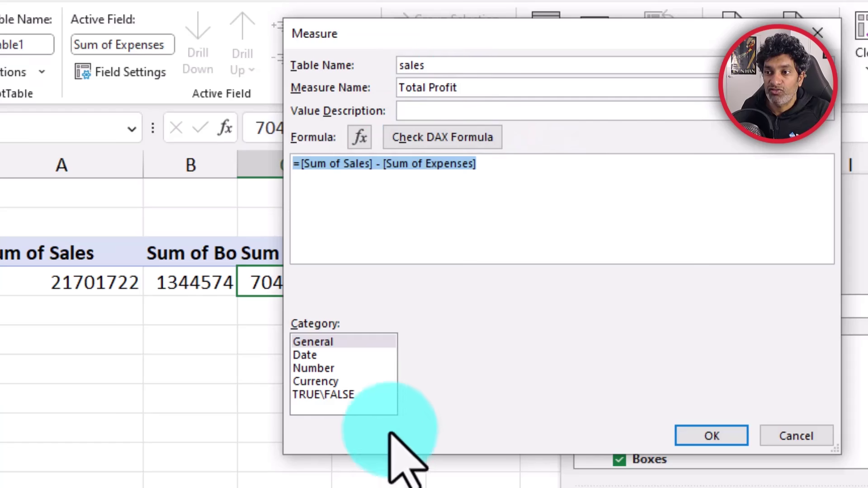
{"action": "left_click", "coordinate": [326, 381]}
{"action": "left_click", "coordinate": [708, 437]}
Add the Total Profit measure to the PivotTable's values and widen column D to show its amount.
{"action": "scroll", "coordinate": [723, 402], "scroll_direction": "down", "scroll_amount": 3}
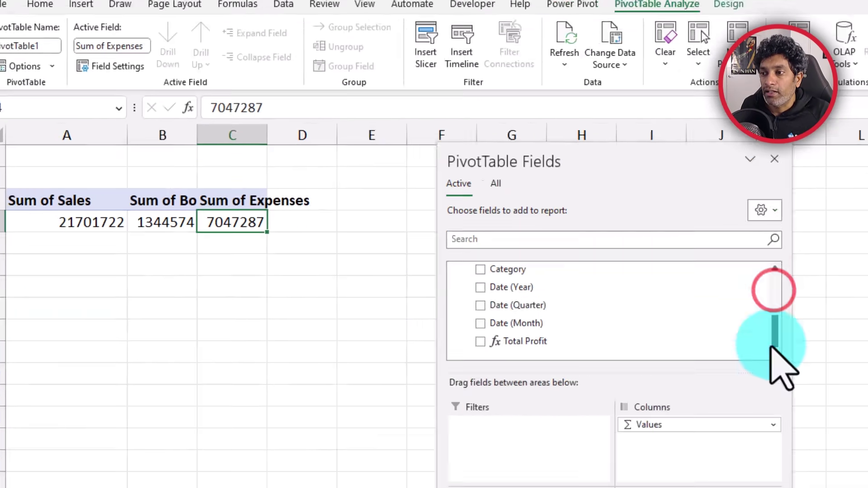
{"action": "left_click", "coordinate": [678, 442]}
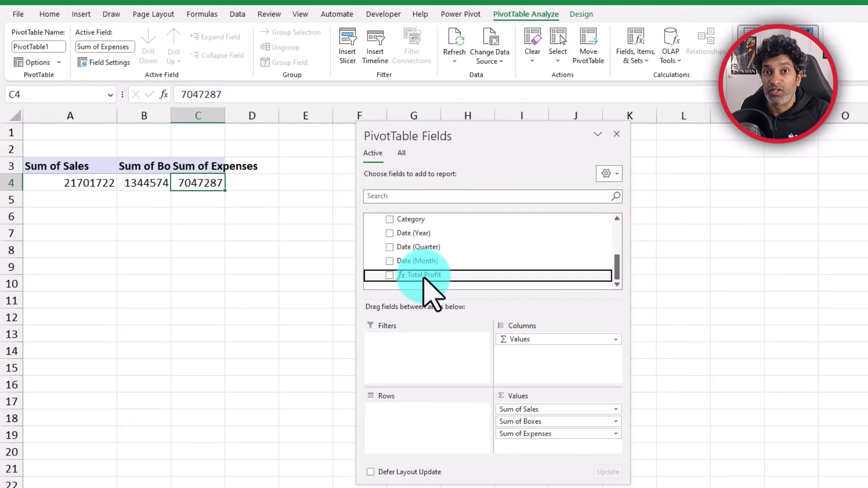
{"action": "left_click_drag", "start_coordinate": [428, 289], "coordinate": [557, 461]}
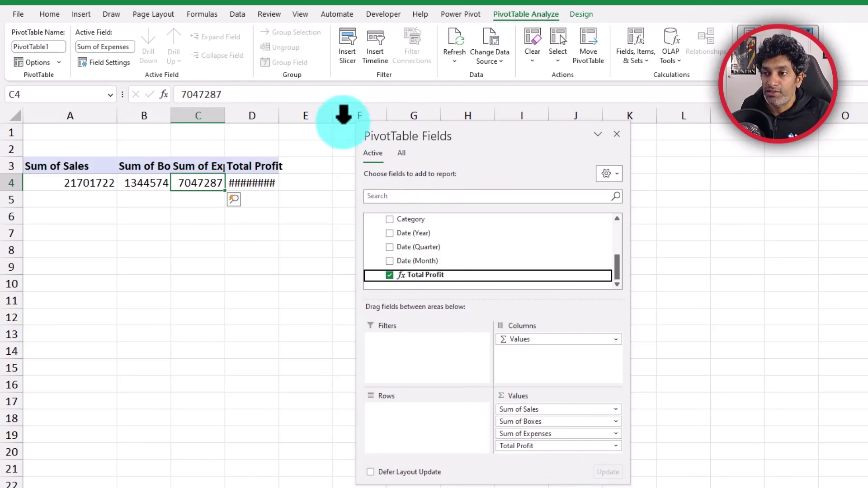
{"action": "left_click_drag", "start_coordinate": [279, 117], "coordinate": [308, 116]}
{"action": "left_click", "coordinate": [282, 186]}
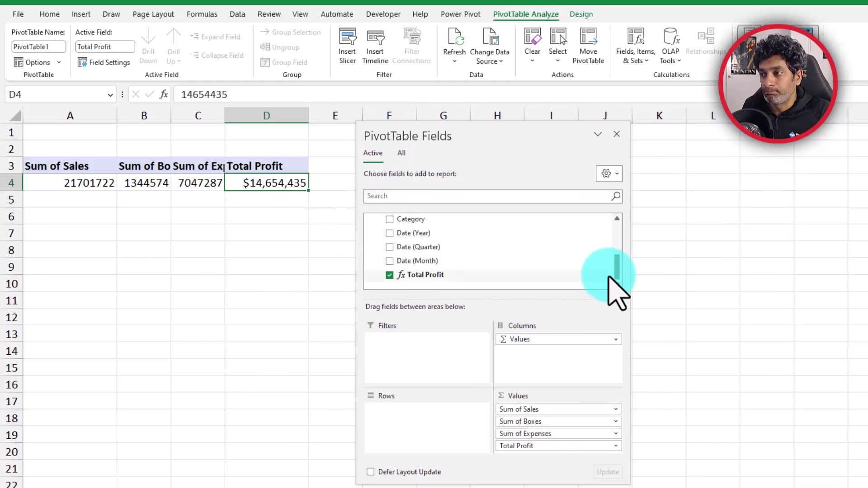
Start a new measure on the sales table named Profit % with the formula =[Total Profit] / [Sum of Sales].
{"action": "left_click_drag", "start_coordinate": [618, 271], "coordinate": [398, 223]}
{"action": "left_click", "coordinate": [249, 185]}
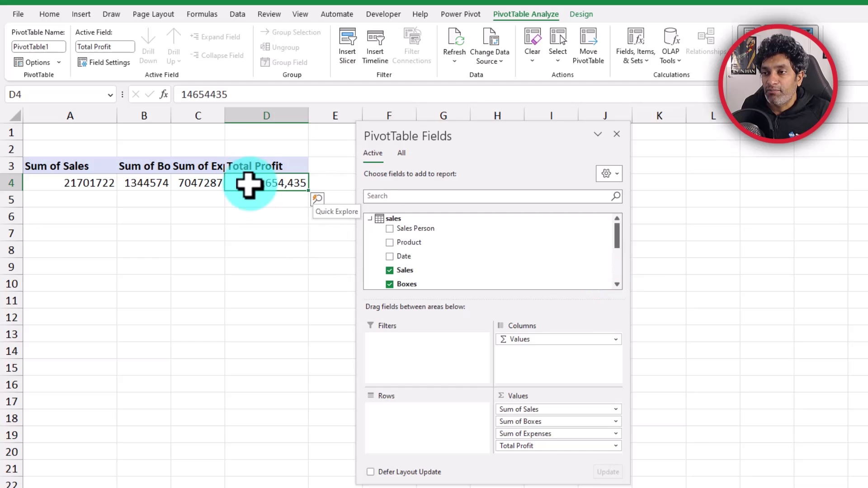
{"action": "left_click", "coordinate": [86, 185]}
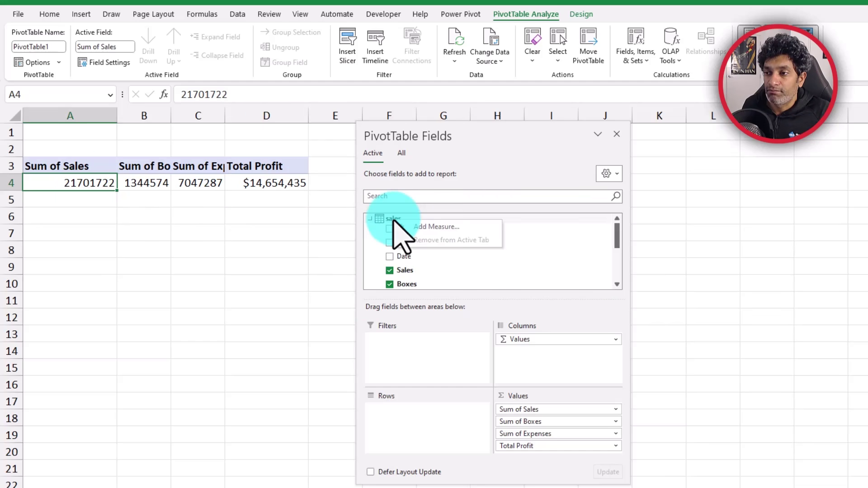
{"action": "left_click", "coordinate": [413, 226]}
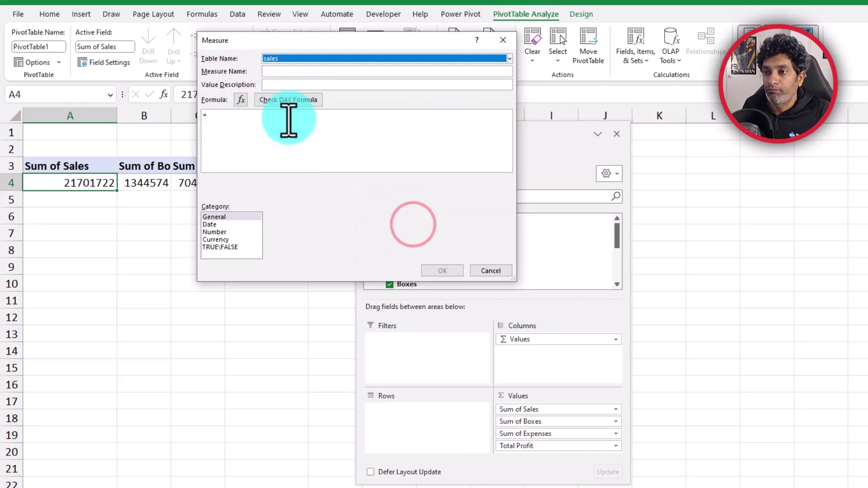
{"action": "left_click", "coordinate": [311, 72]}
{"action": "type", "text": "Profit %"}
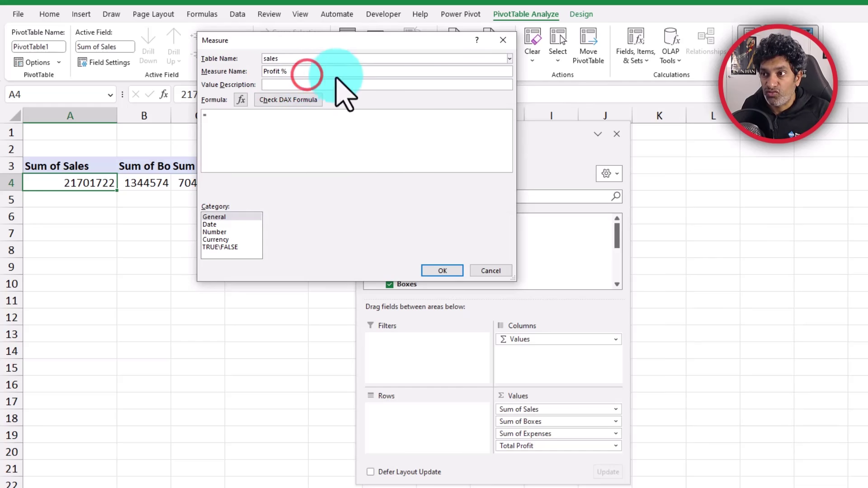
{"action": "left_click", "coordinate": [274, 122]}
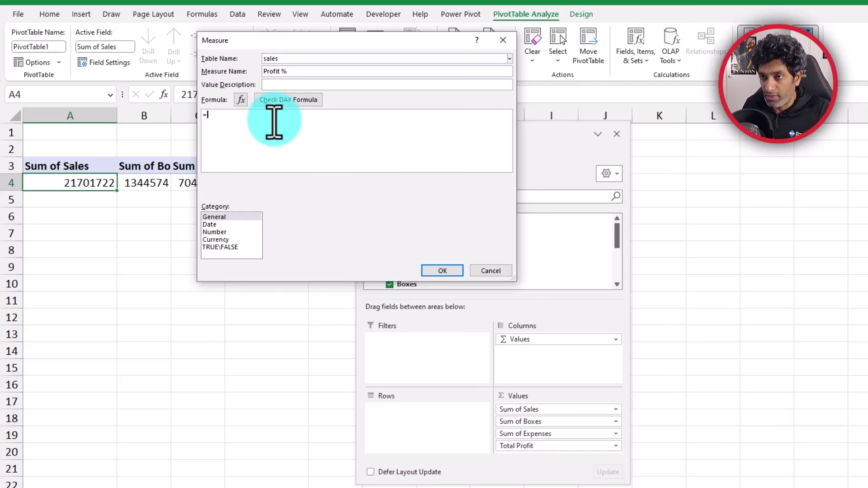
{"action": "type", "text": "[to"}
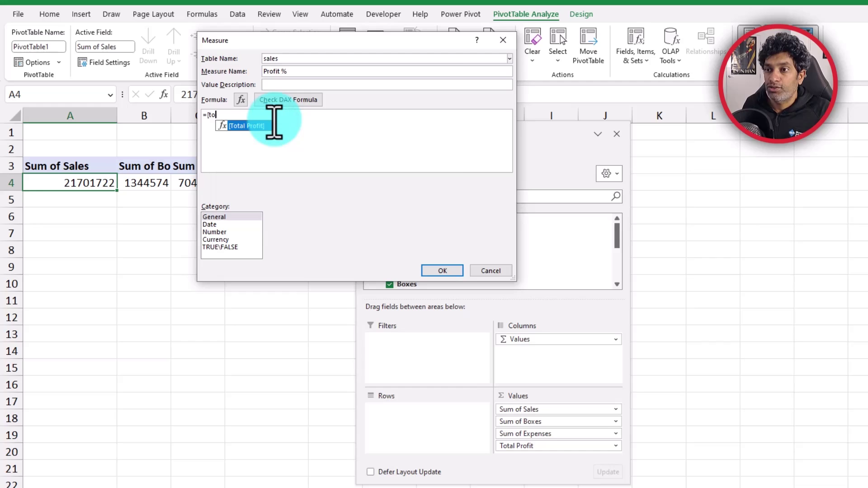
{"action": "type", "text": " / [s"}
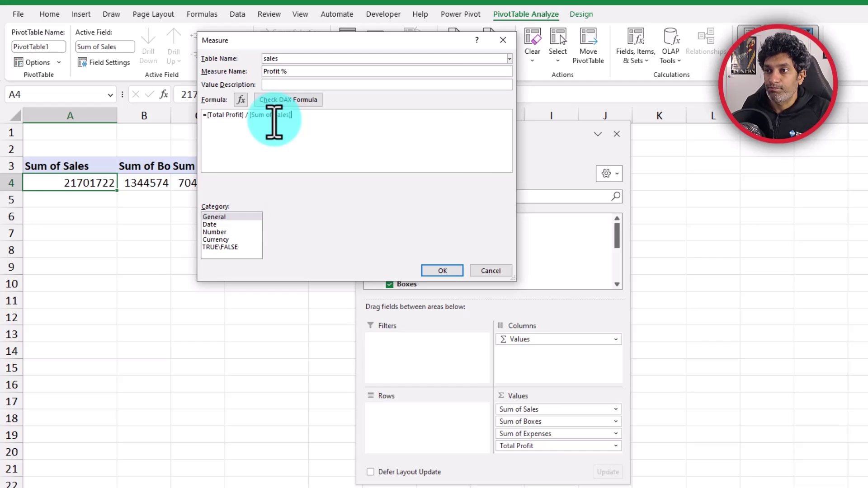
Format the Profit % measure as a Percentage number with 1 decimal place and save it.
{"action": "left_click", "coordinate": [217, 232]}
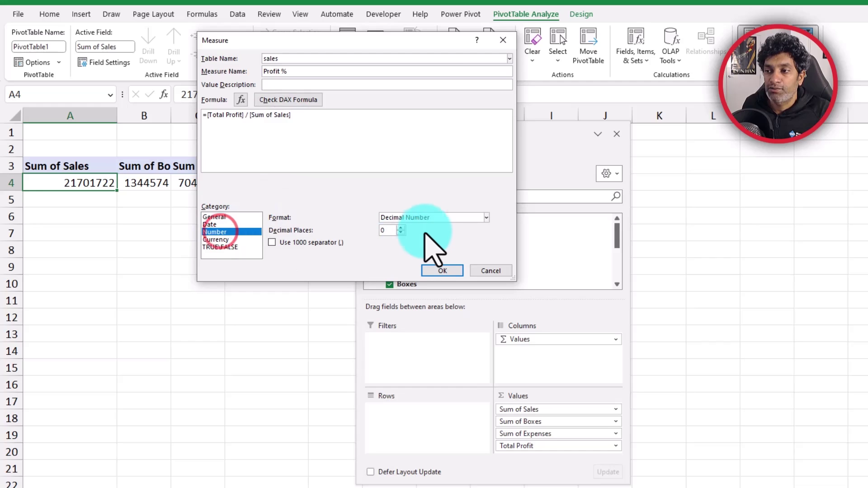
{"action": "left_click", "coordinate": [426, 218]}
{"action": "left_click", "coordinate": [408, 242]}
{"action": "left_click", "coordinate": [400, 229]}
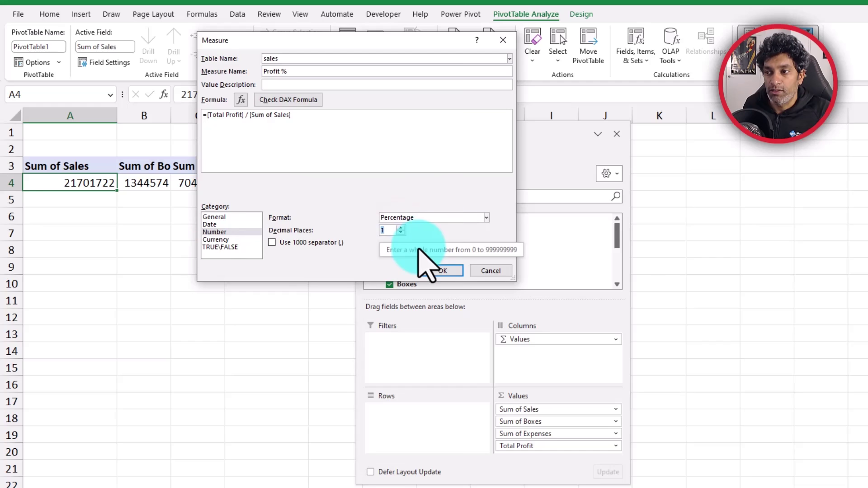
{"action": "left_click", "coordinate": [443, 270]}
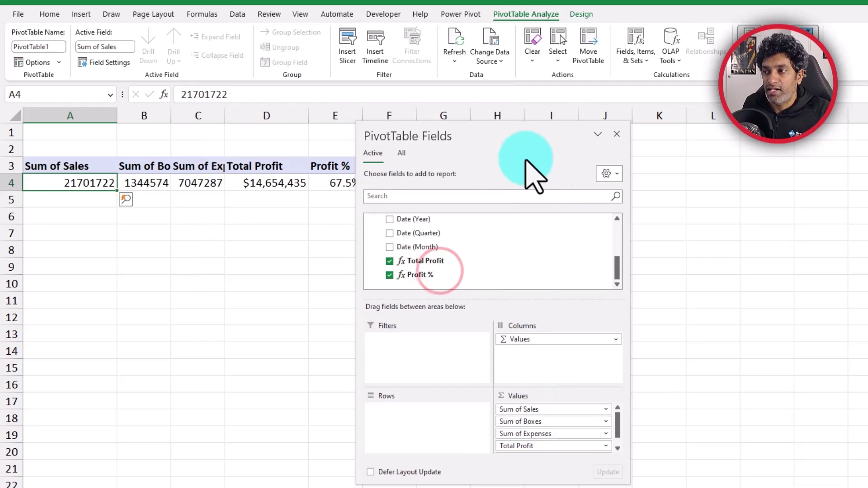
Review the PivotTable's summary values in row 4, from Sum of Sales through Profit %.
{"action": "left_click_drag", "start_coordinate": [505, 131], "coordinate": [651, 141]}
{"action": "left_click", "coordinate": [337, 182]}
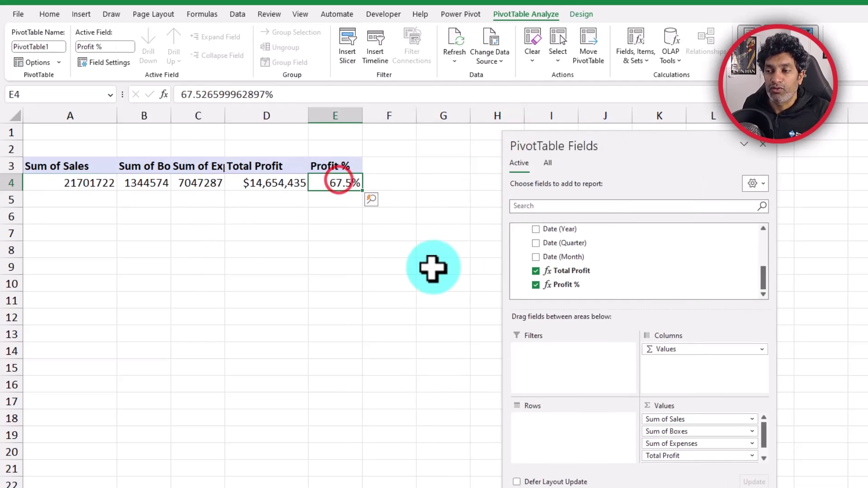
{"action": "left_click_drag", "start_coordinate": [71, 183], "coordinate": [348, 187]}
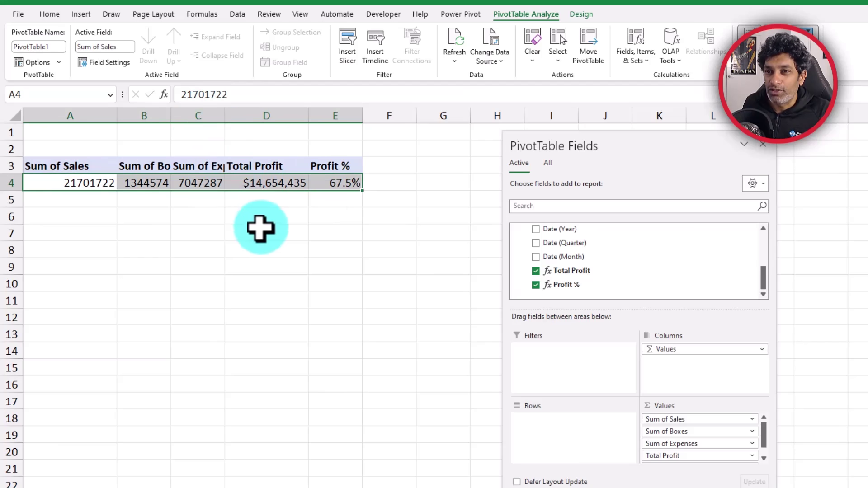
{"action": "left_click", "coordinate": [197, 111]}
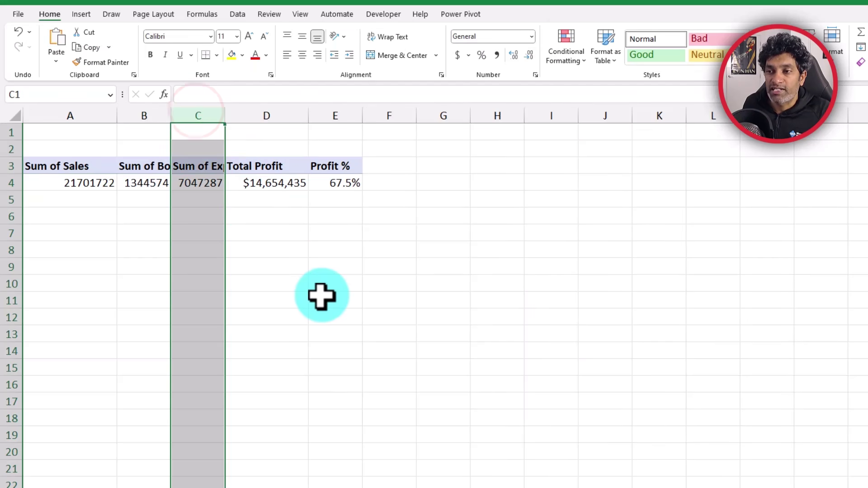
{"action": "left_click", "coordinate": [278, 117]}
{"action": "left_click", "coordinate": [338, 183]}
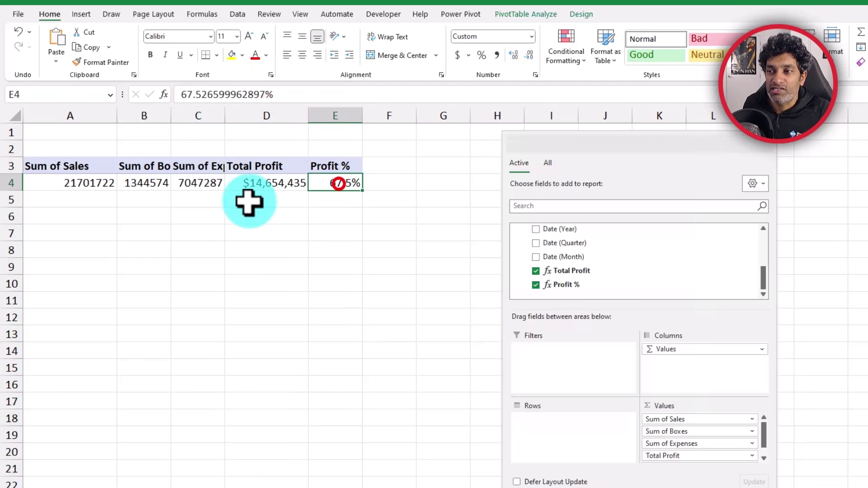
{"action": "left_click", "coordinate": [151, 183]}
{"action": "left_click", "coordinate": [79, 187]}
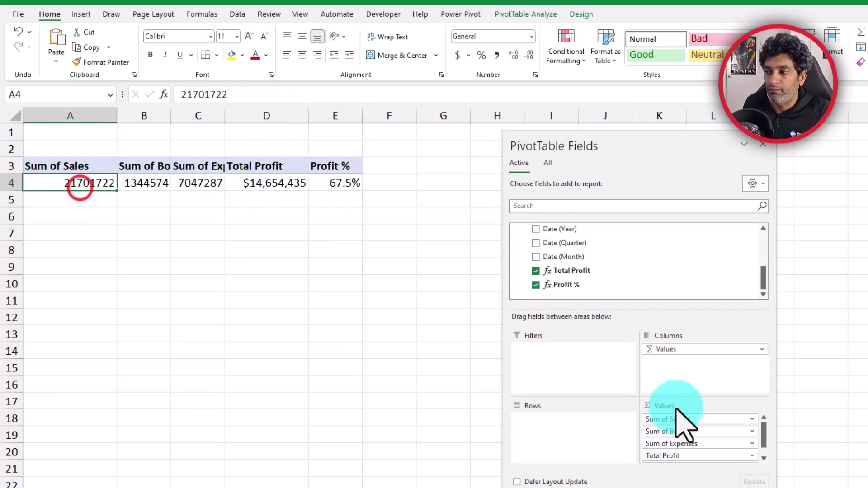
Remove Sum of Expenses and Total Profit from the PivotTable's values and format Sum of Sales as currency without decimals.
{"action": "left_click_drag", "start_coordinate": [669, 455], "coordinate": [170, 180]}
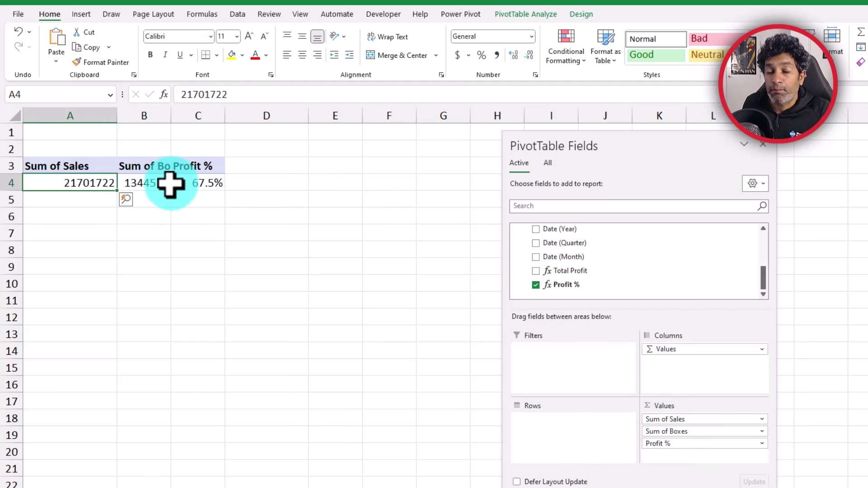
{"action": "right_click", "coordinate": [89, 188]}
{"action": "left_click", "coordinate": [29, 169]}
{"action": "left_click", "coordinate": [248, 368]}
Format Sum of Boxes as a number with a thousands separator and no decimal places.
{"action": "right_click", "coordinate": [171, 192]}
{"action": "left_click", "coordinate": [91, 158]}
{"action": "left_click", "coordinate": [169, 189]}
{"action": "left_click", "coordinate": [225, 178]}
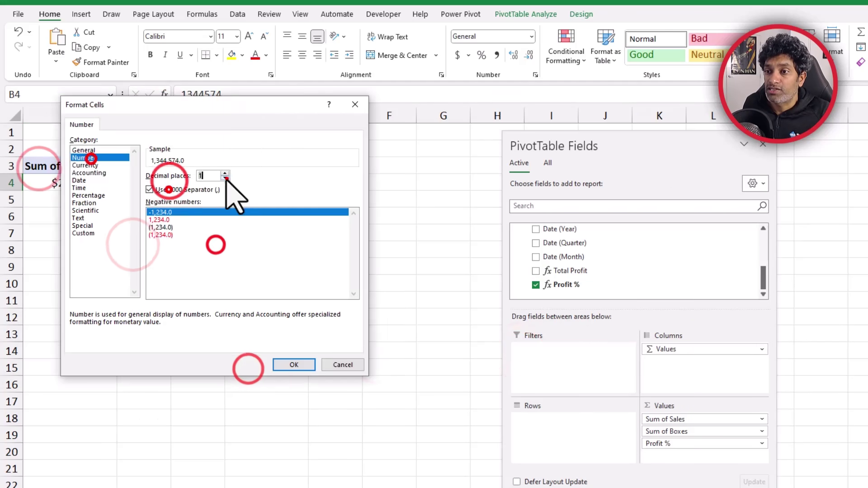
{"action": "key", "text": "Return"}
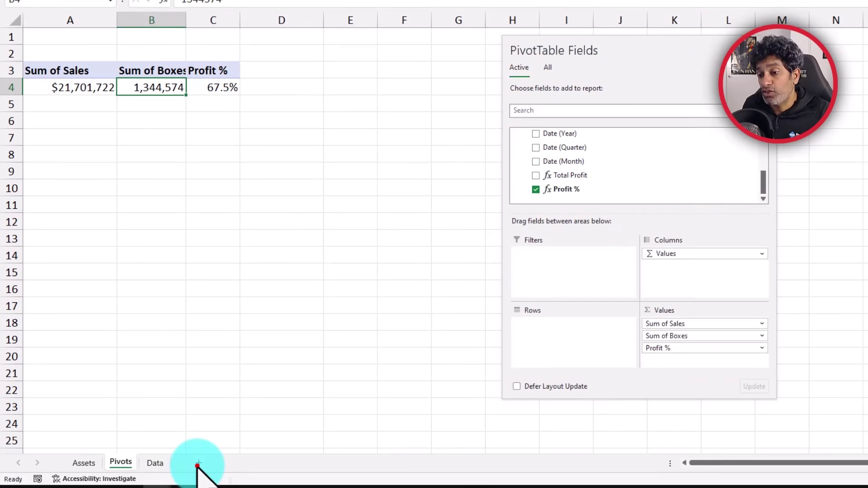
Add a new worksheet between Pivots and Data and name it Dashboard.
{"action": "left_click", "coordinate": [198, 466]}
{"action": "double_click", "coordinate": [159, 462]}
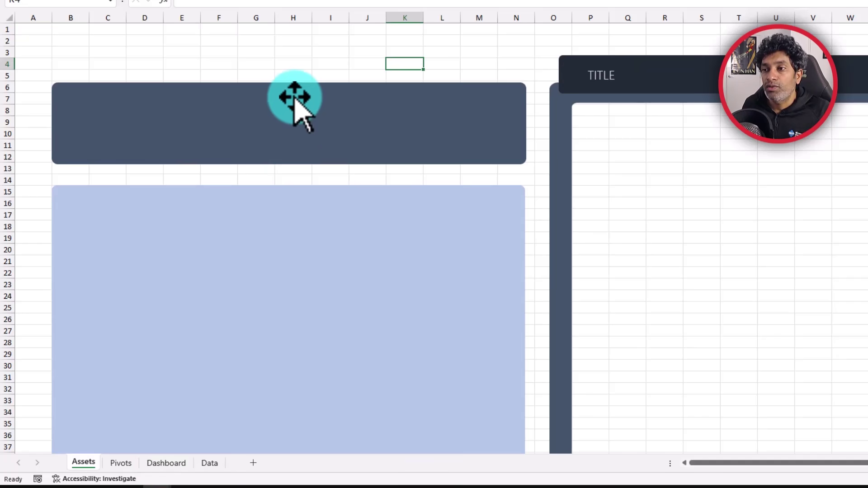
Copy the four layout shapes from the Assets sheet to the Dashboard sheet and place them with the header band starting at B6.
{"action": "left_click", "coordinate": [294, 95]}
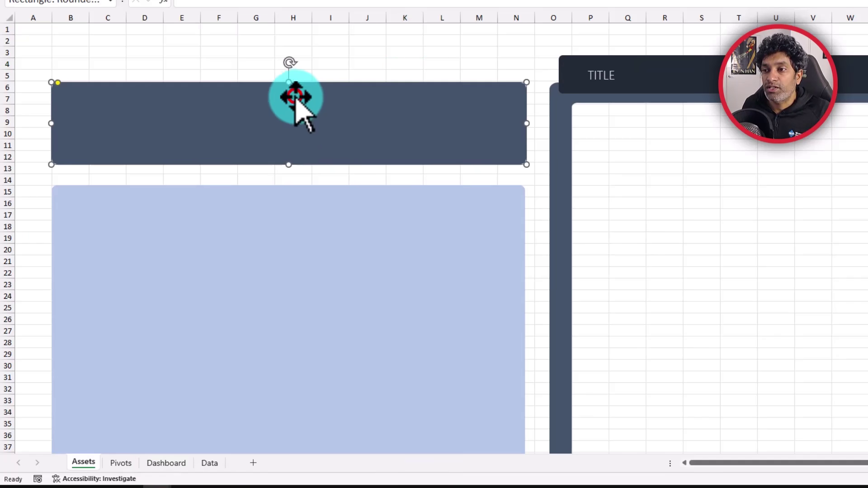
{"action": "left_click", "coordinate": [353, 228], "text": "ctrl"}
{"action": "left_click", "coordinate": [604, 78], "text": "ctrl"}
{"action": "left_click", "coordinate": [566, 102], "text": "ctrl"}
{"action": "key", "text": "ctrl+c"}
{"action": "key", "text": "ctrl+Page_Down"}
{"action": "key", "text": "ctrl+Page_Down"}
{"action": "key", "text": "ctrl+v"}
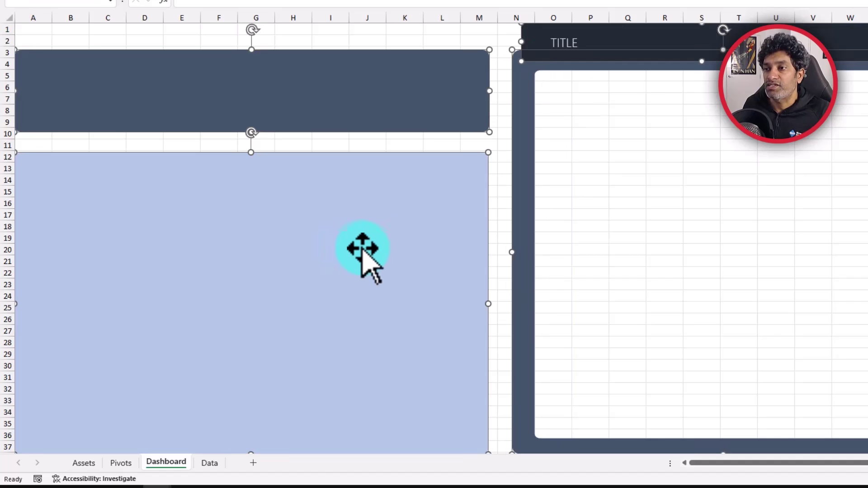
{"action": "left_click", "coordinate": [216, 120]}
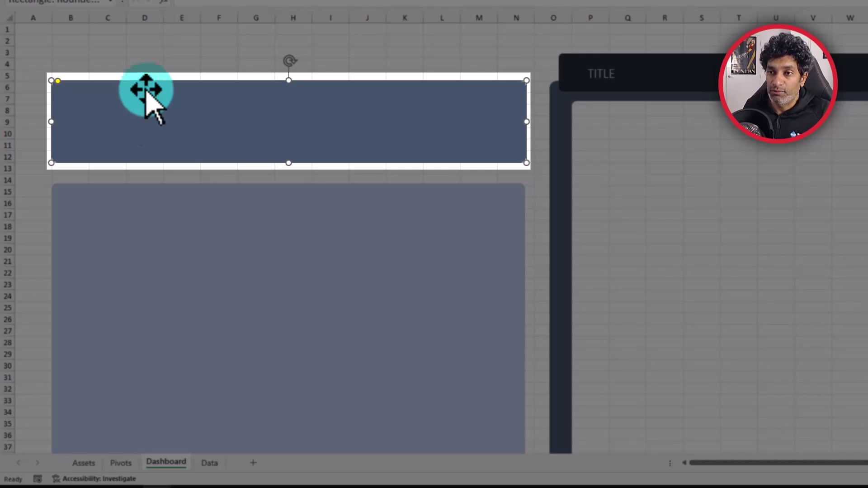
{"action": "left_click", "coordinate": [151, 42]}
{"action": "left_click", "coordinate": [123, 126]}
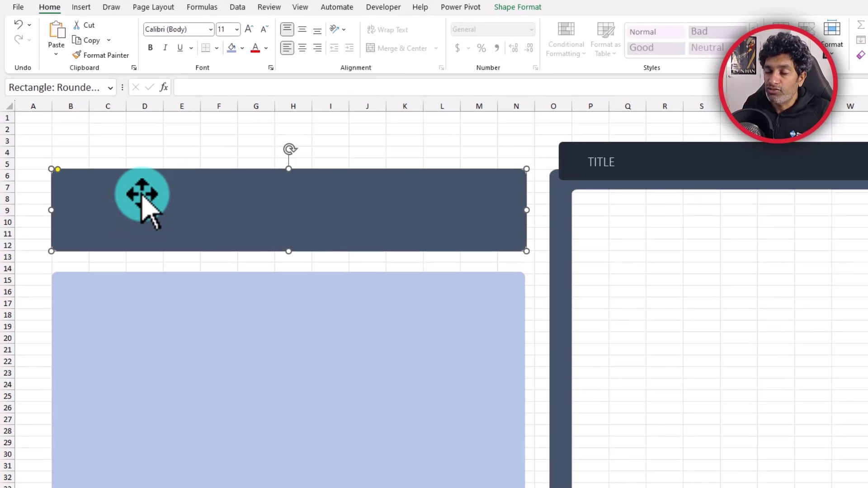
Insert a text box inside the dark header band near its start, covering about B8 to E11.
{"action": "left_click", "coordinate": [143, 153]}
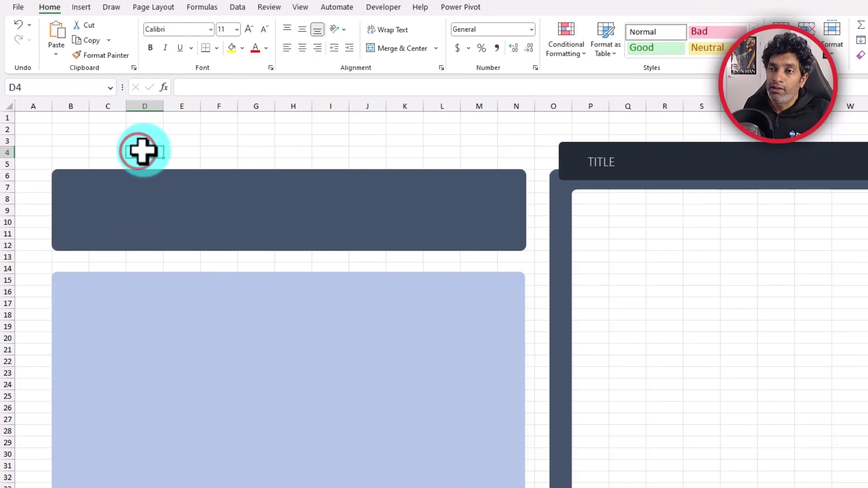
{"action": "left_click", "coordinate": [82, 8]}
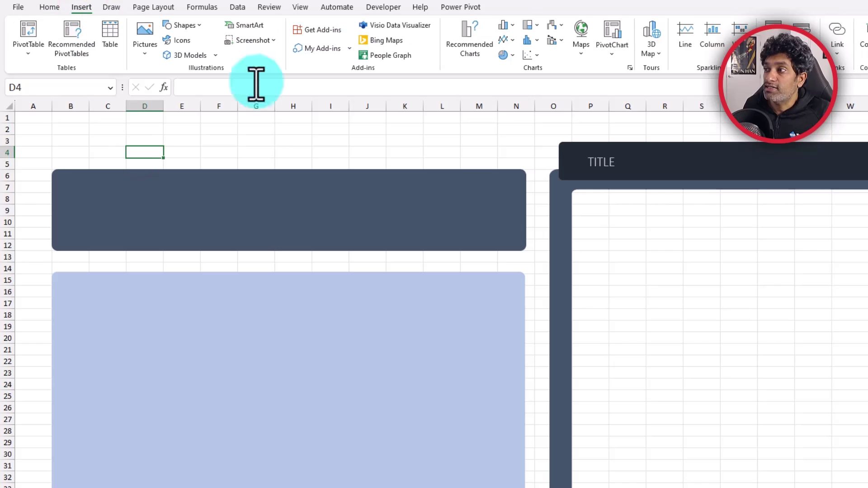
{"action": "left_click", "coordinate": [192, 26]}
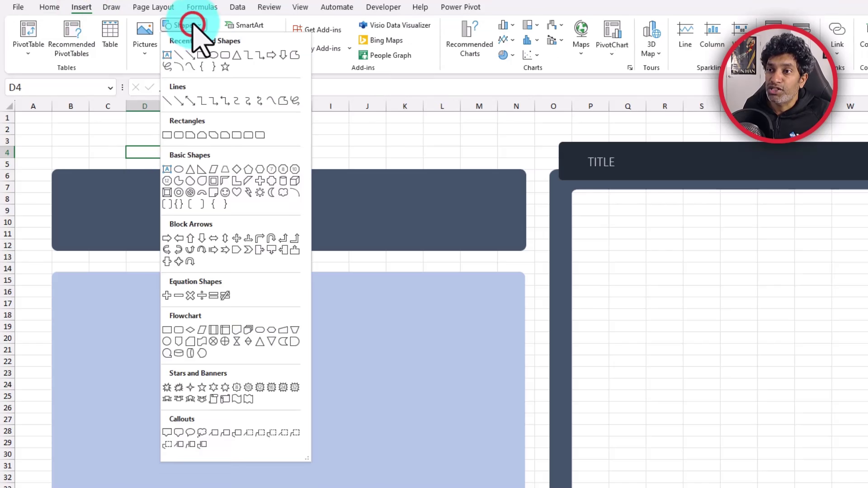
{"action": "left_click", "coordinate": [168, 55]}
{"action": "left_click_drag", "start_coordinate": [78, 191], "coordinate": [199, 235]}
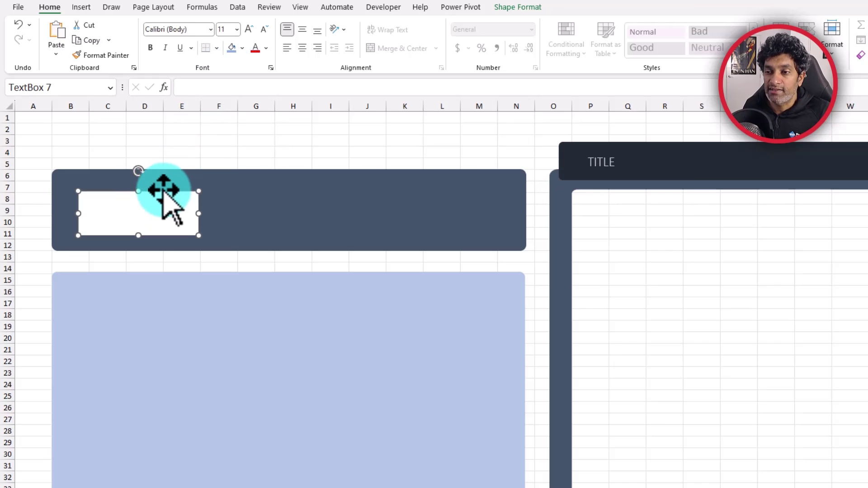
Link the new text box to the Sum of Sales value with the formula =Pivots!A4.
{"action": "left_click", "coordinate": [204, 88]}
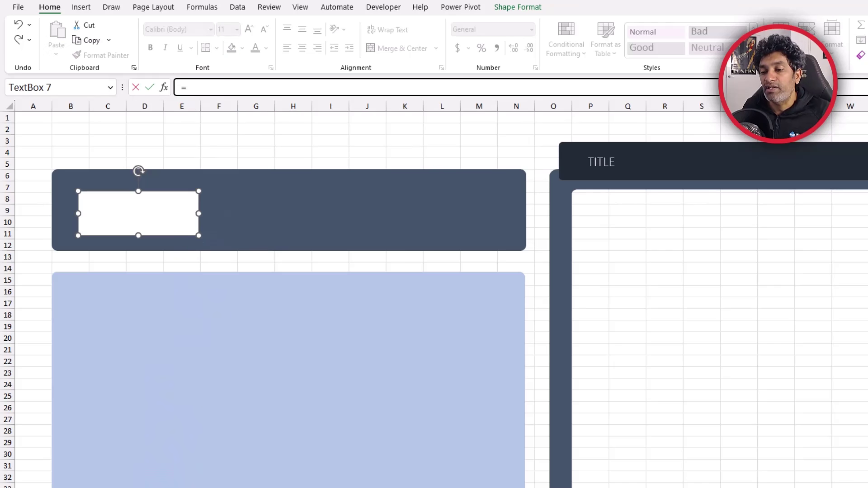
{"action": "key", "text": "ctrl+Page_Down"}
{"action": "left_click", "coordinate": [70, 176]}
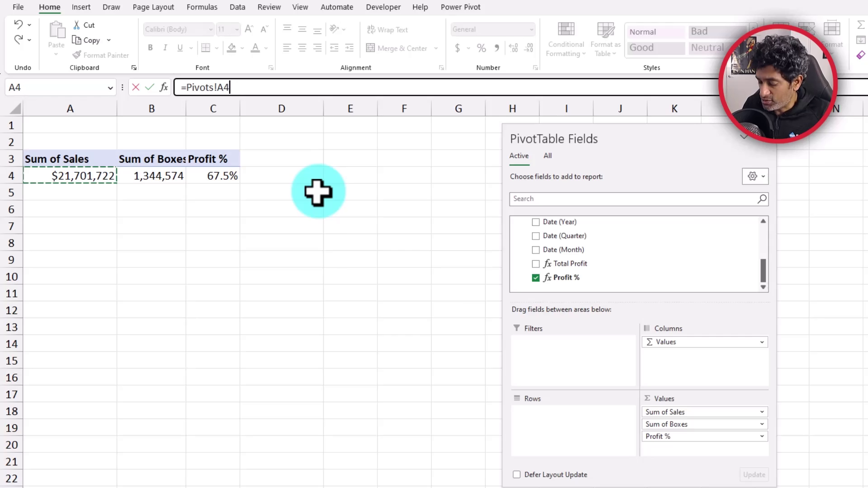
{"action": "key", "text": "Return"}
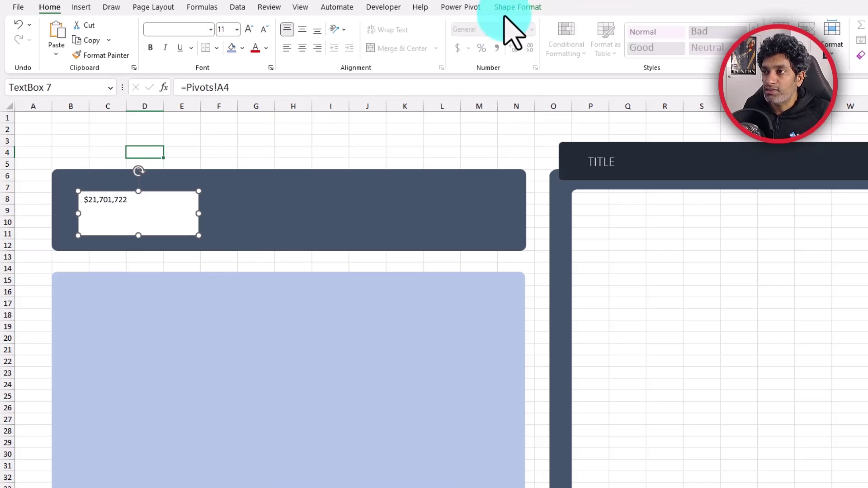
Format the linked sales text box in Segoe UI Black, size 24, centred both ways, with light text and no fill.
{"action": "left_click", "coordinate": [177, 29]}
{"action": "type", "text": "Segoe UI Black"}
{"action": "left_click", "coordinate": [226, 29]}
{"action": "type", "text": "24"}
{"action": "left_click", "coordinate": [302, 28]}
{"action": "left_click", "coordinate": [302, 48]}
{"action": "left_click", "coordinate": [266, 47]}
{"action": "left_click", "coordinate": [255, 96]}
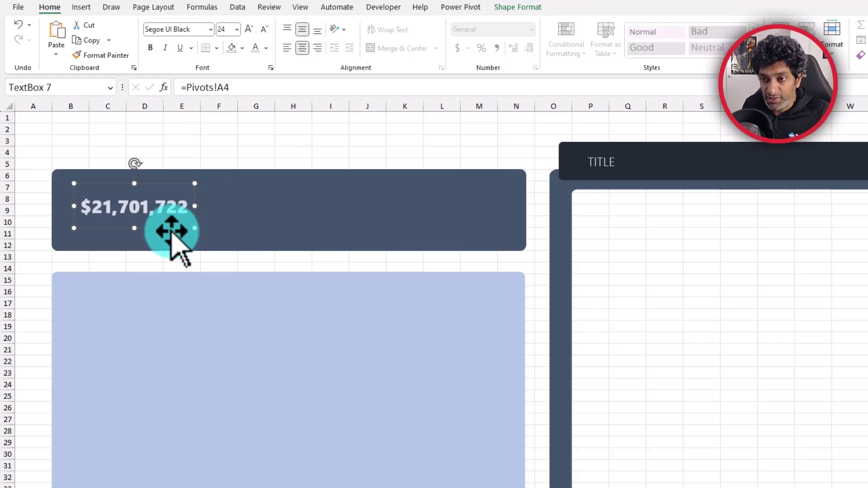
Duplicate the sales text box twice across the header band and link the middle copy to =Pivots!B4.
{"action": "left_click_drag", "start_coordinate": [174, 236], "coordinate": [257, 199]}
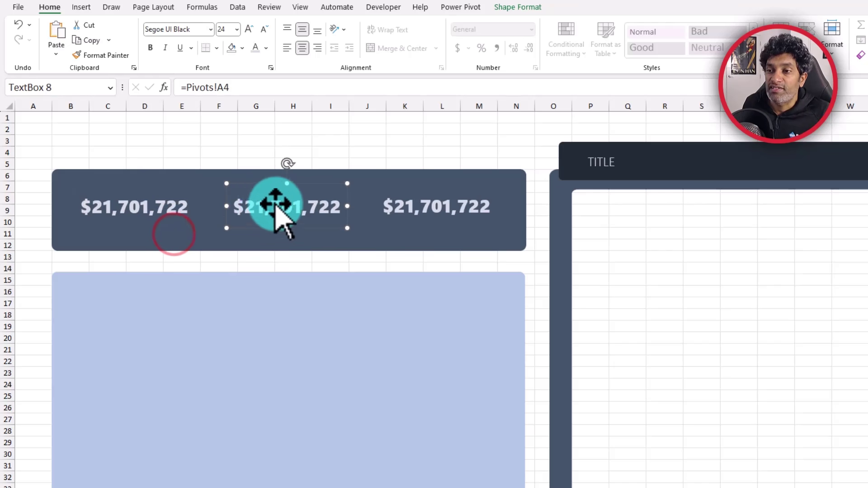
{"action": "left_click", "coordinate": [245, 85]}
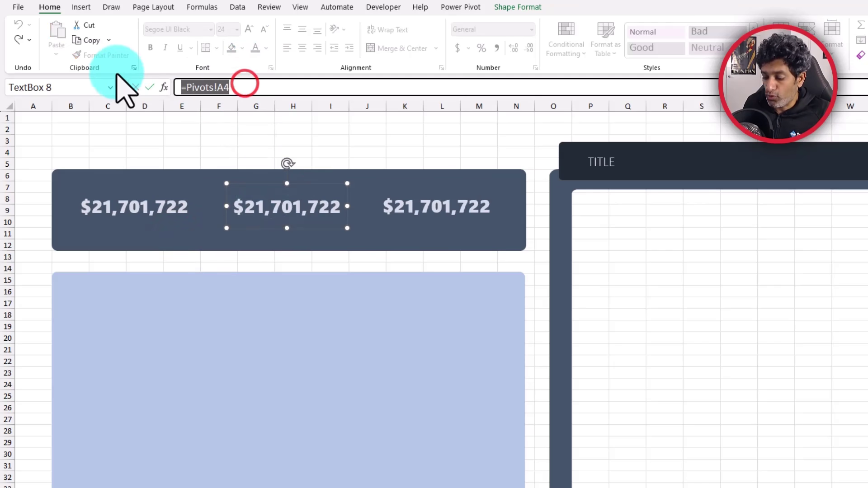
{"action": "key", "text": "ctrl+Page_Up"}
{"action": "key", "text": "ctrl+Page_Up"}
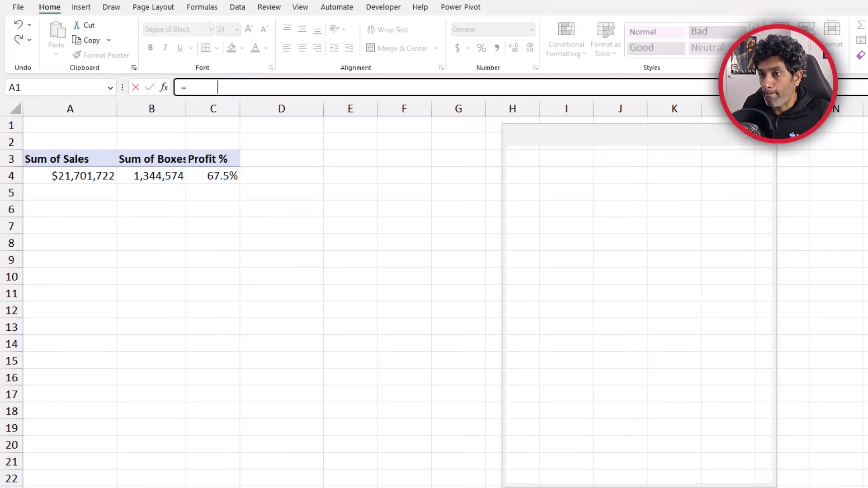
{"action": "left_click", "coordinate": [149, 176]}
{"action": "key", "text": "Return"}
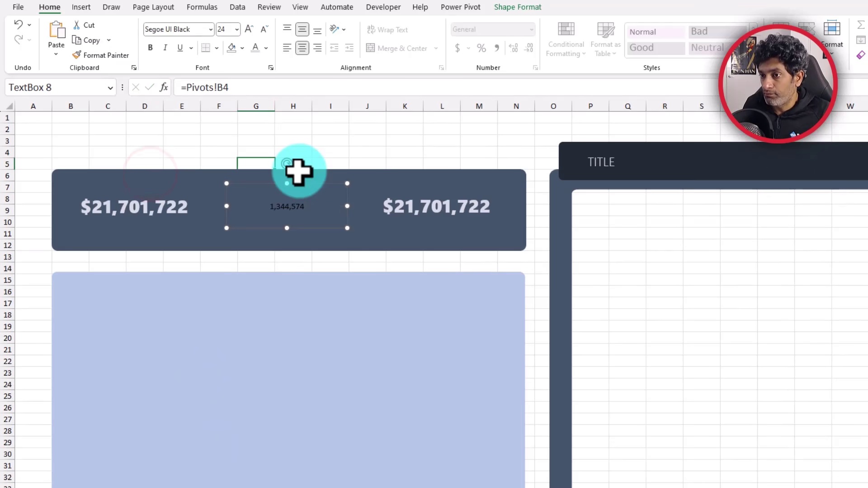
Link the third text box in the header band to the Profit % value with =Pivots!C4.
{"action": "left_click", "coordinate": [389, 205]}
{"action": "left_click_drag", "start_coordinate": [258, 87], "coordinate": [166, 90]}
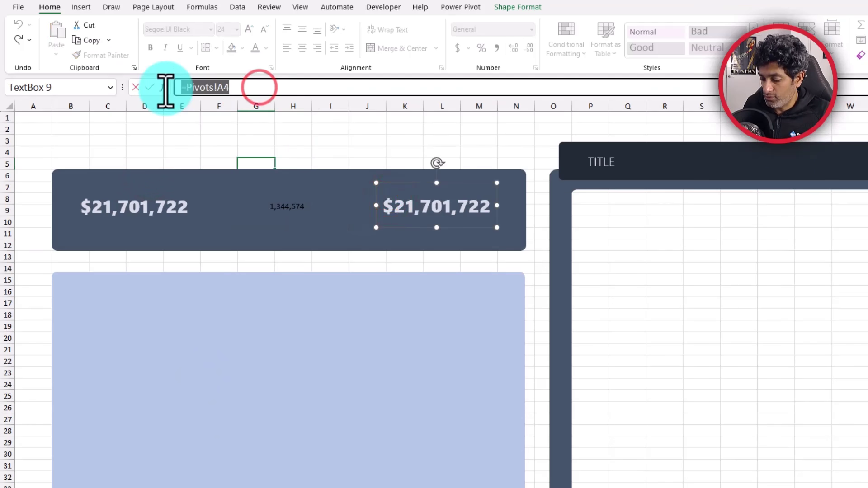
{"action": "key", "text": "ctrl+Page_Up"}
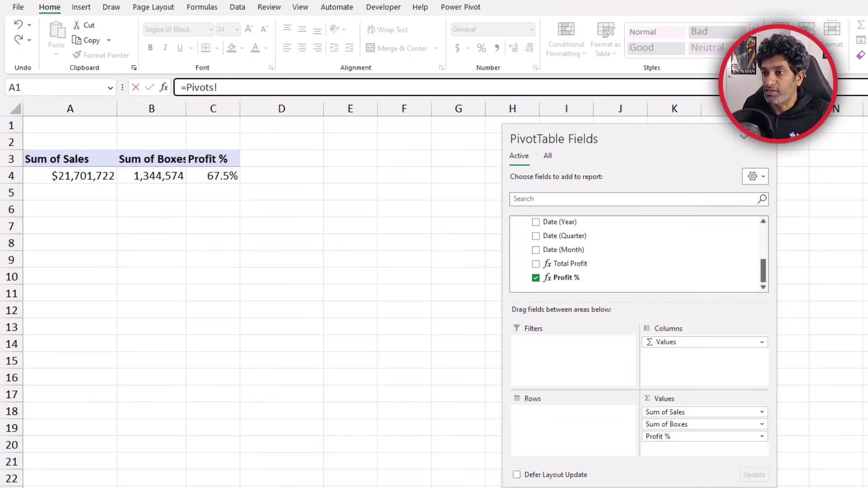
{"action": "left_click", "coordinate": [213, 177]}
{"action": "key", "text": "Return"}
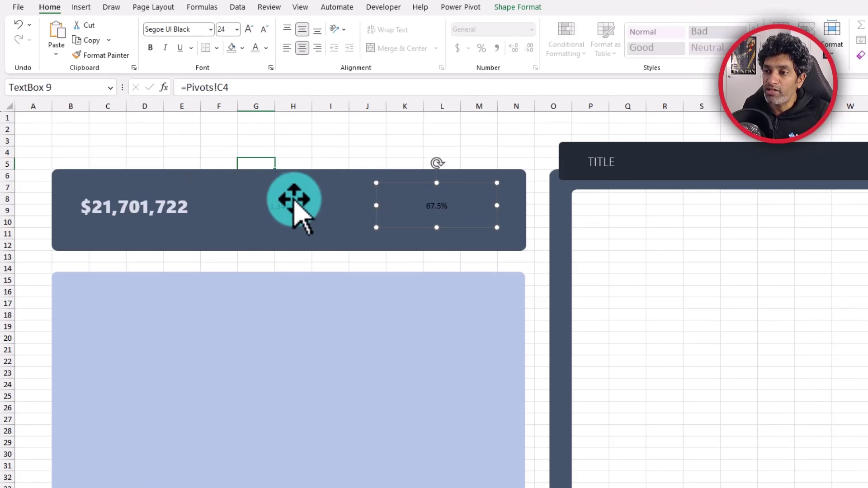
Copy the sales text box's formatting to the boxes and profit % text boxes with Format Painter.
{"action": "left_click", "coordinate": [303, 205]}
{"action": "left_click", "coordinate": [409, 204]}
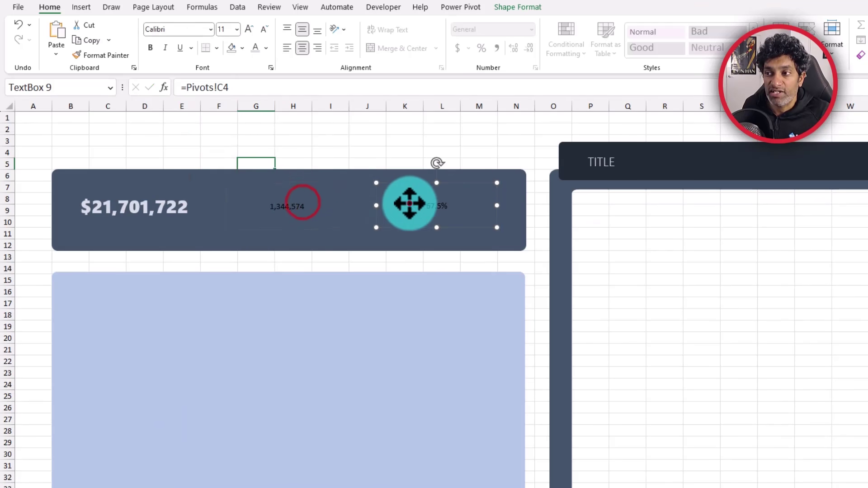
{"action": "left_click", "coordinate": [289, 212]}
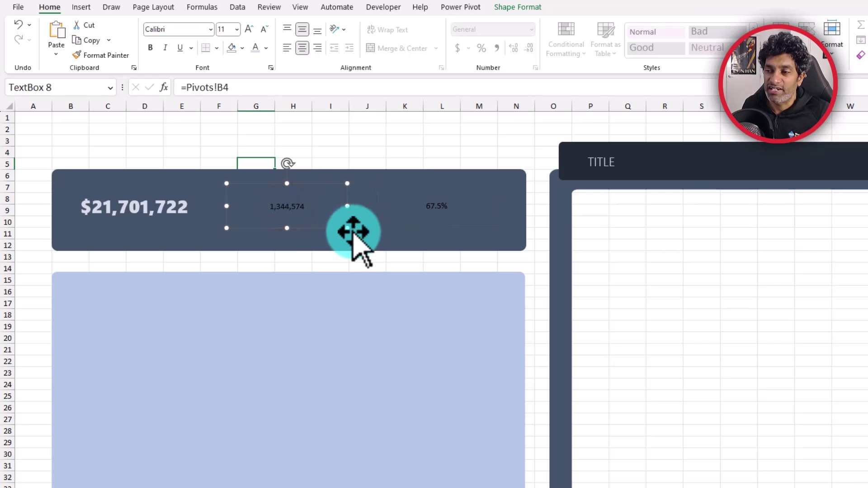
{"action": "left_click", "coordinate": [130, 206]}
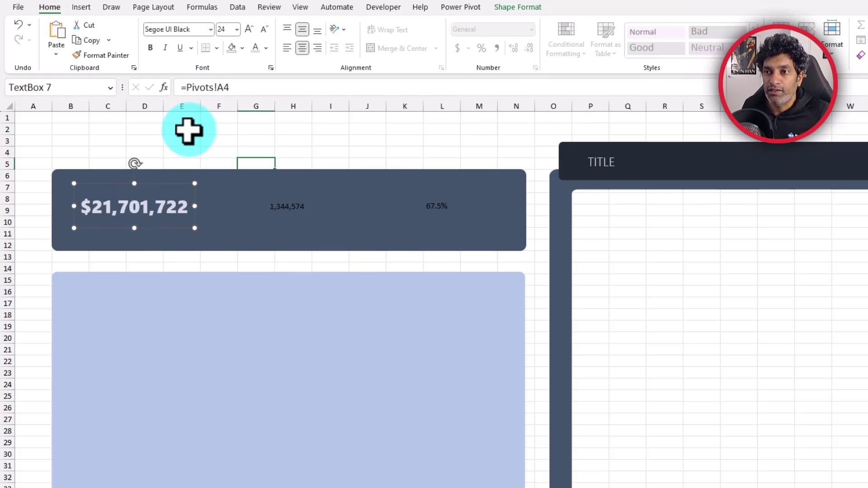
{"action": "left_click", "coordinate": [93, 54]}
{"action": "left_click", "coordinate": [289, 207]}
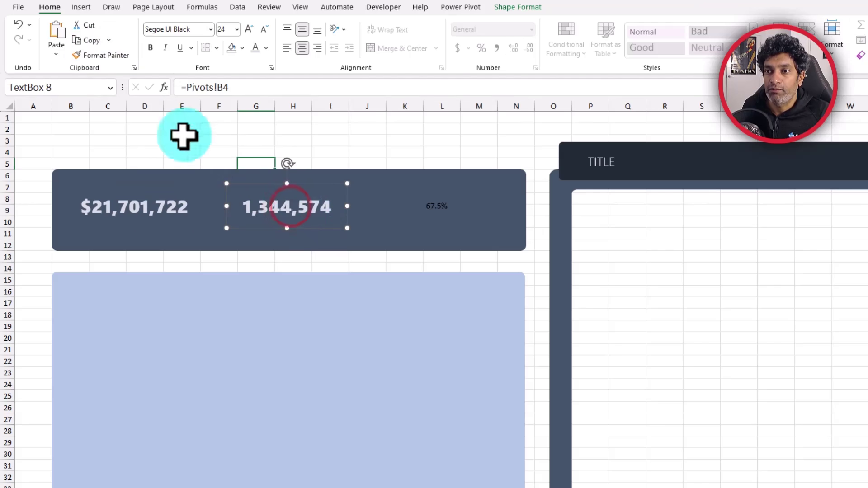
{"action": "left_click", "coordinate": [104, 55]}
{"action": "left_click", "coordinate": [434, 207]}
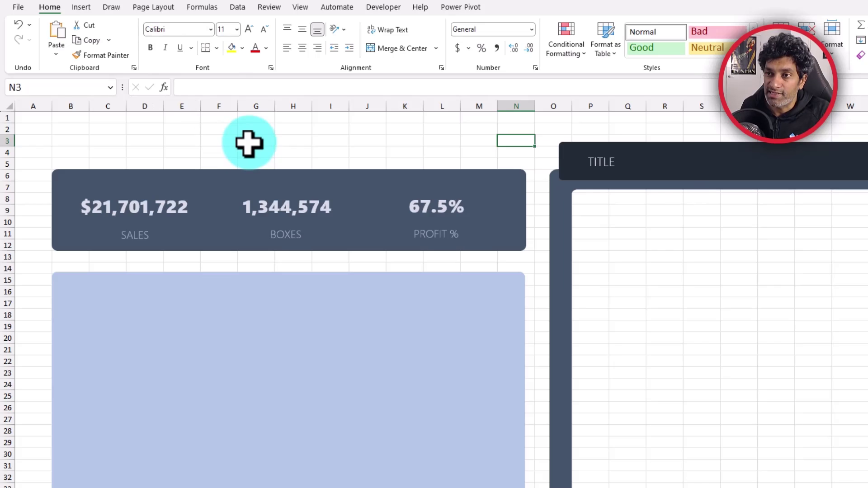
Insert the solid shopping cart, open box and coin stack stock icons, found by searching SHOPPING CART, BOX and MONEY.
{"action": "left_click", "coordinate": [83, 9]}
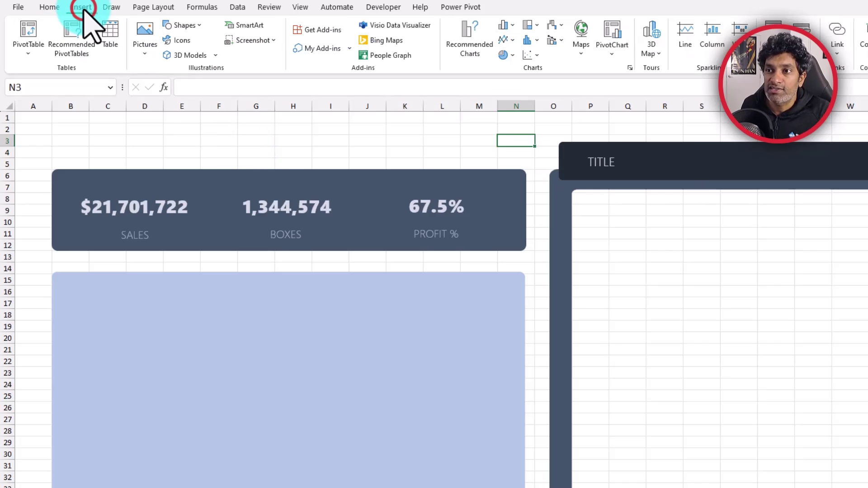
{"action": "left_click", "coordinate": [176, 41]}
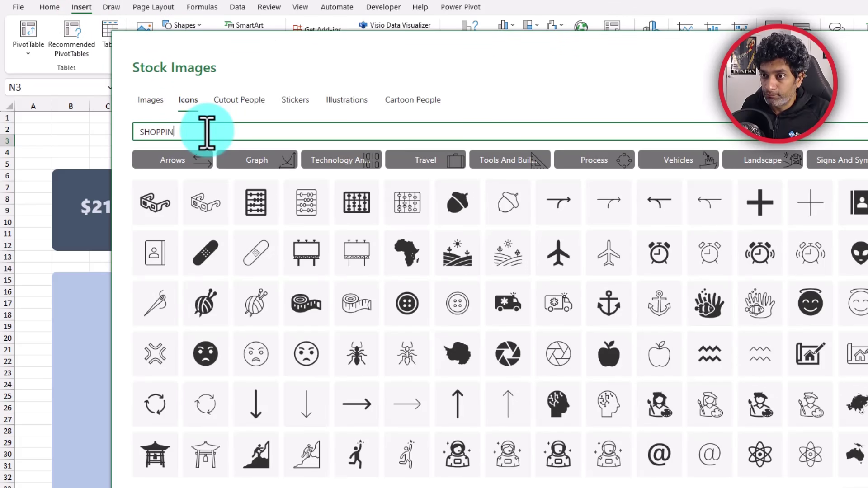
{"action": "type", "text": "SHOPPING CART"}
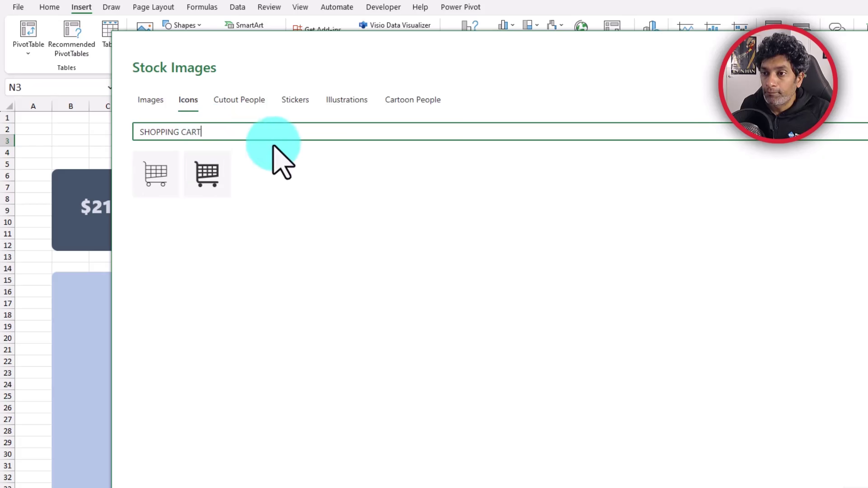
{"action": "left_click", "coordinate": [217, 177]}
{"action": "double_click", "coordinate": [234, 132]}
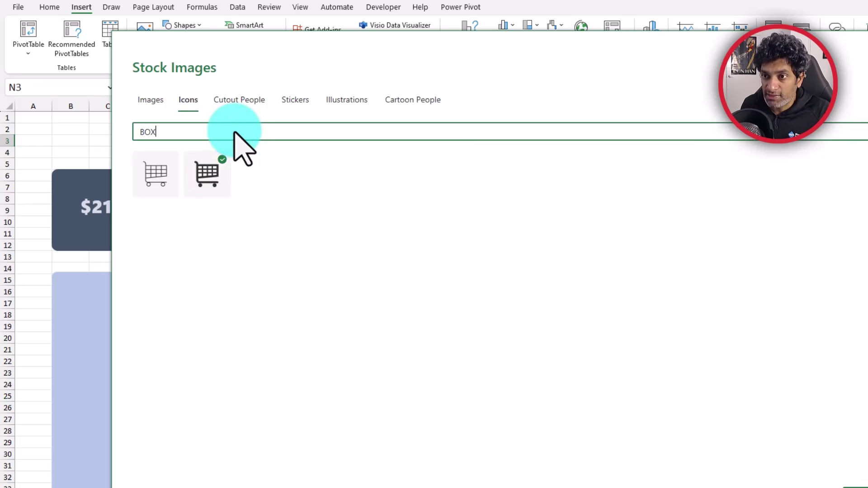
{"action": "left_click", "coordinate": [423, 179]}
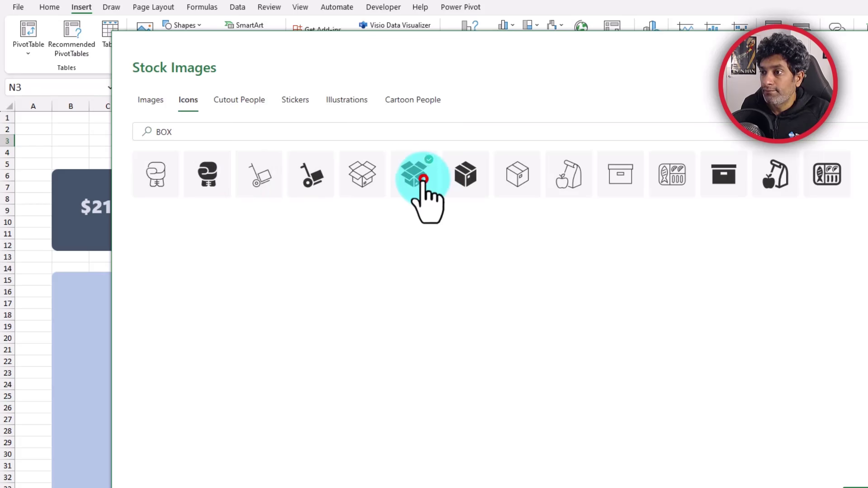
{"action": "double_click", "coordinate": [223, 131]}
{"action": "type", "text": "MONEY"}
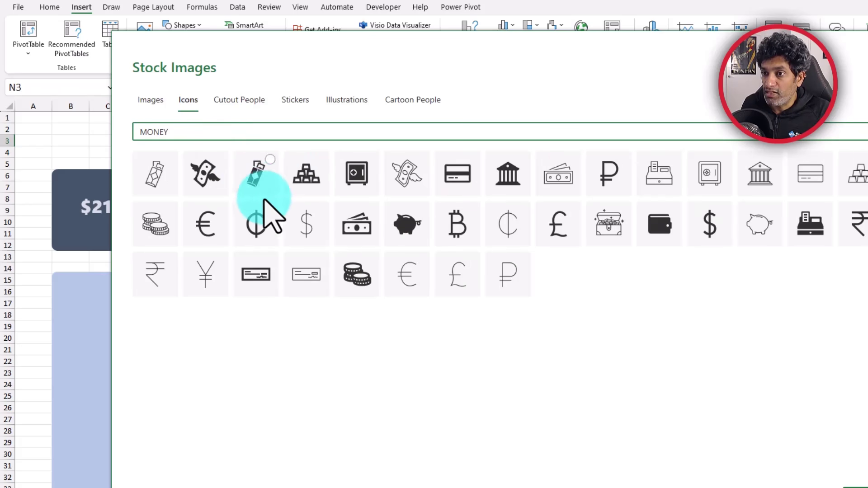
{"action": "left_click", "coordinate": [372, 267]}
{"action": "left_click", "coordinate": [851, 479]}
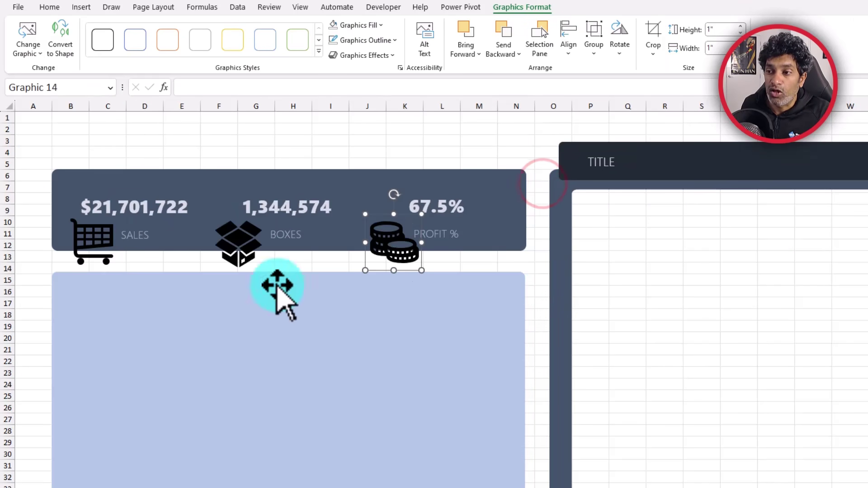
Resize the cart, box and coin icons together to 0.38" and give them a light blue-gray theme fill.
{"action": "left_click", "coordinate": [233, 246], "text": "ctrl"}
{"action": "left_click", "coordinate": [95, 234], "text": "ctrl"}
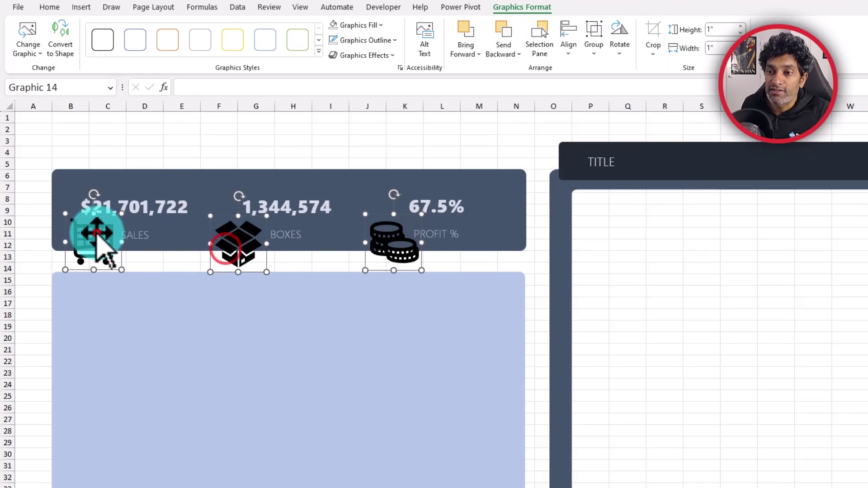
{"action": "left_click_drag", "start_coordinate": [86, 247], "coordinate": [87, 235]}
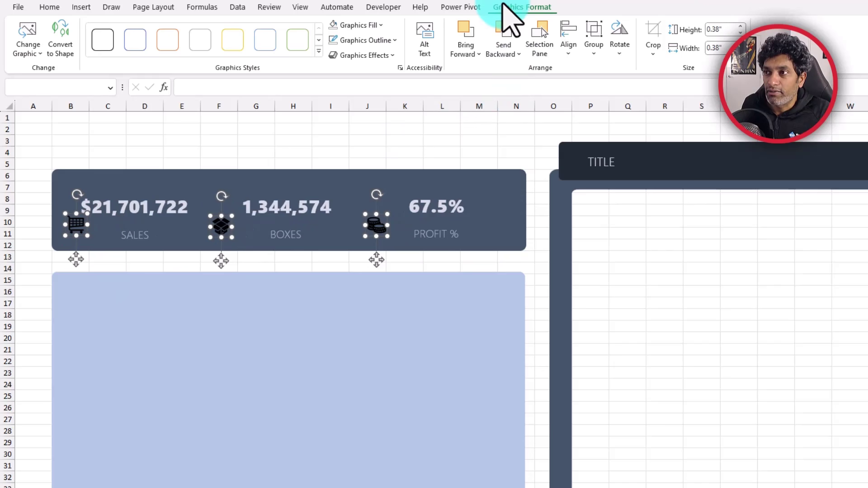
{"action": "left_click", "coordinate": [381, 25]}
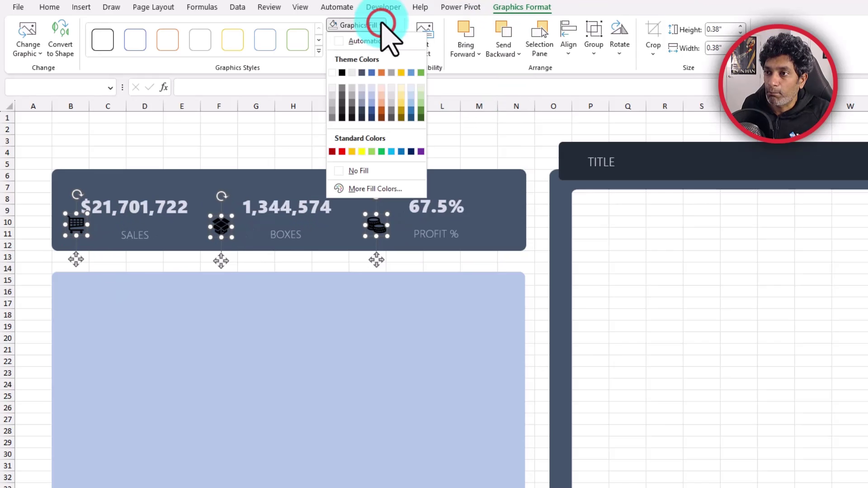
{"action": "left_click", "coordinate": [361, 81]}
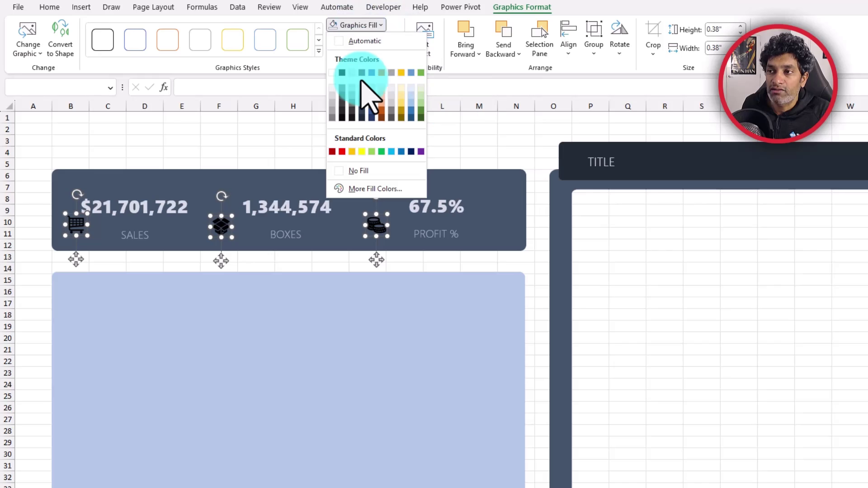
Apply a blue-gray theme fill to the three icons and place them beside the SALES, BOXES and PROFIT % labels.
{"action": "left_click", "coordinate": [361, 111]}
{"action": "key", "text": "Escape"}
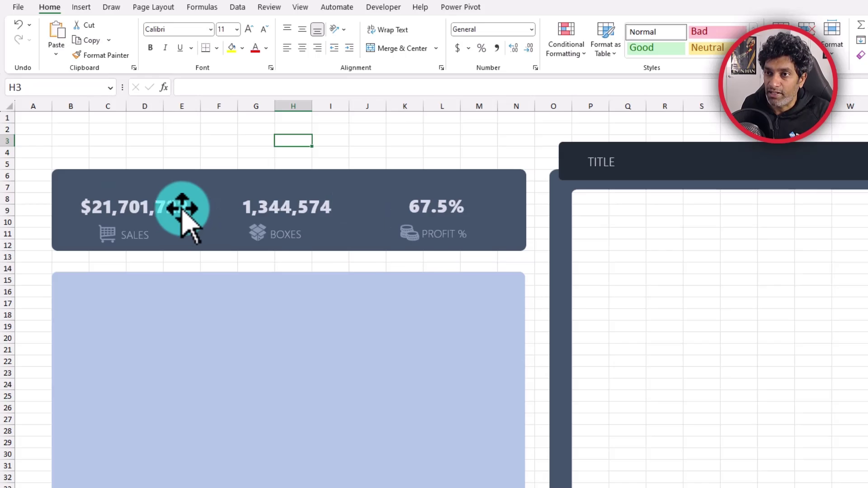
Draw thin vertical divider lines between the sales, boxes and profit % figures in the header band.
{"action": "left_click", "coordinate": [81, 7]}
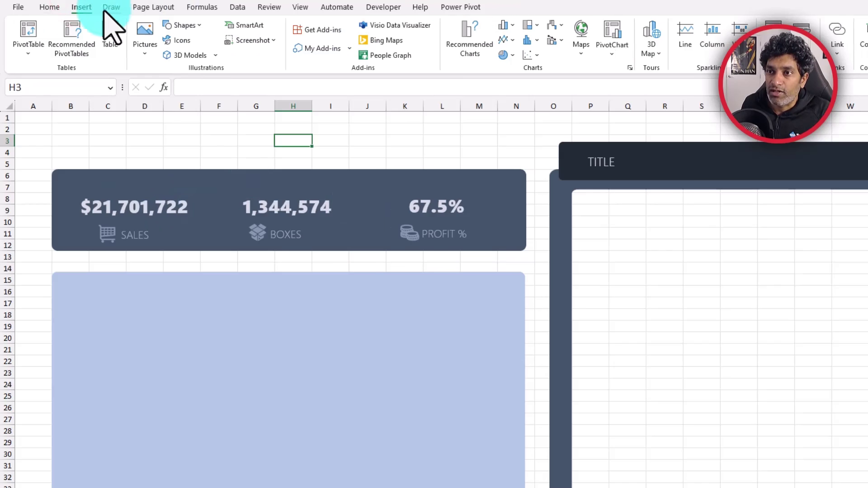
{"action": "left_click", "coordinate": [184, 25]}
{"action": "left_click", "coordinate": [179, 54]}
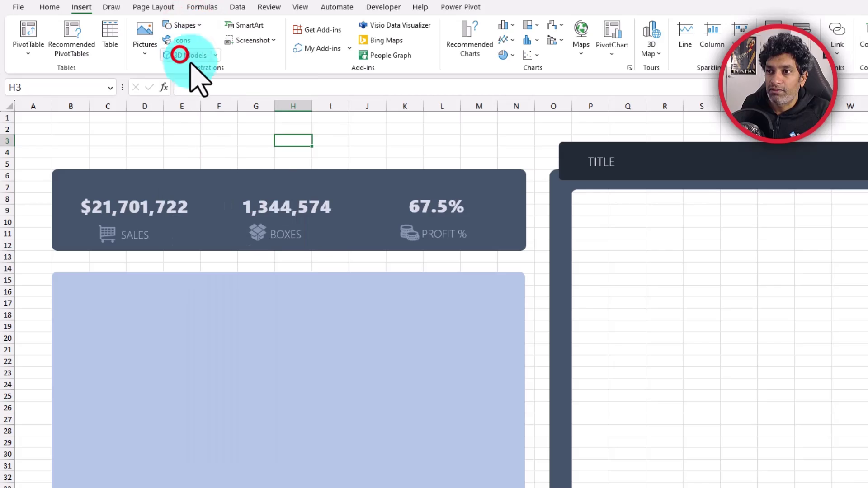
{"action": "left_click_drag", "start_coordinate": [221, 178], "coordinate": [221, 235]}
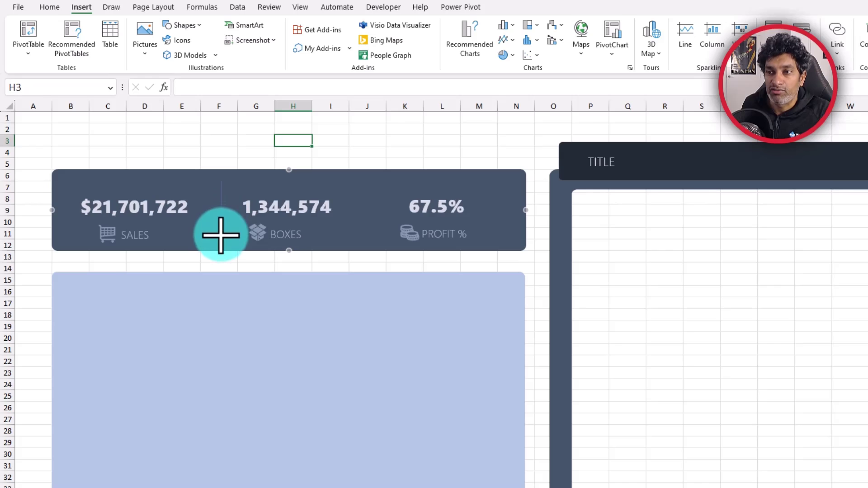
{"action": "left_click_drag", "start_coordinate": [219, 238], "coordinate": [219, 237]}
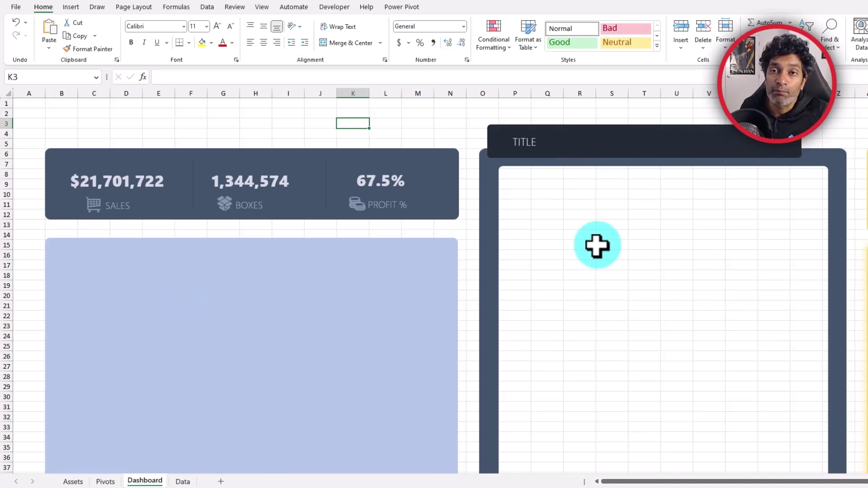
Insert a PivotTable from the Data Model at cell A15 of the Pivots sheet.
{"action": "left_click", "coordinate": [105, 482]}
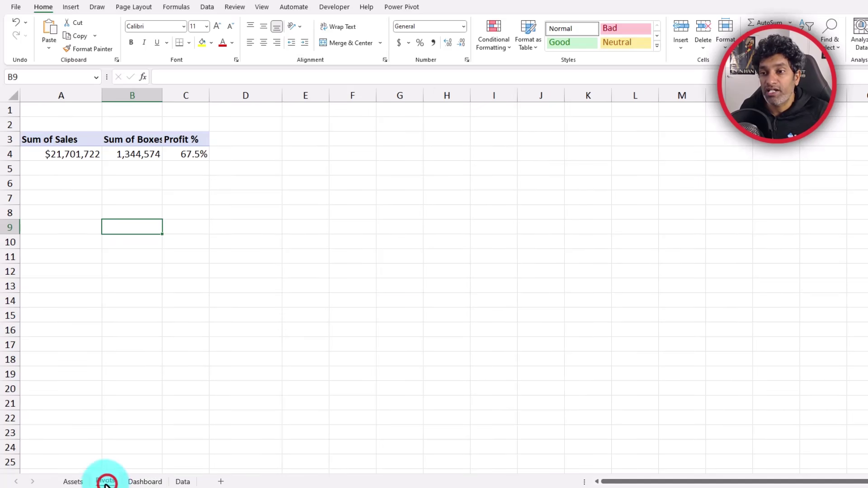
{"action": "left_click", "coordinate": [66, 315]}
{"action": "scroll", "coordinate": [95, 344], "scroll_direction": "down", "scroll_amount": 3}
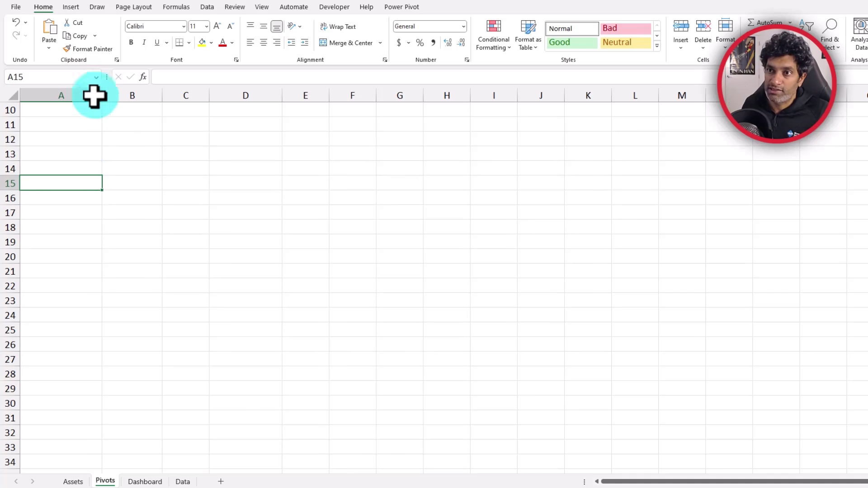
{"action": "left_click", "coordinate": [70, 6]}
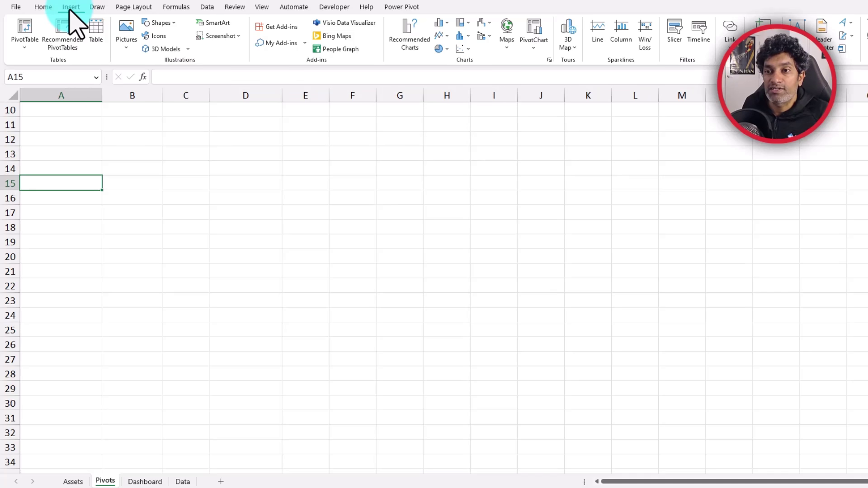
{"action": "left_click", "coordinate": [26, 38]}
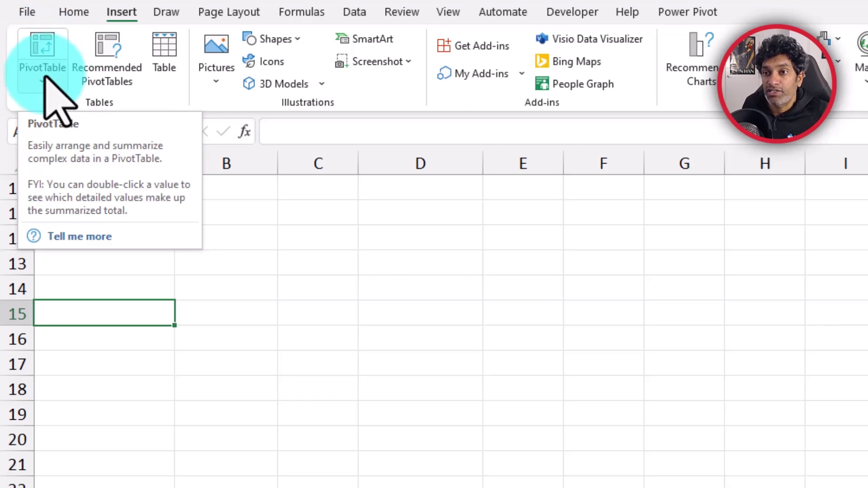
{"action": "left_click", "coordinate": [42, 82]}
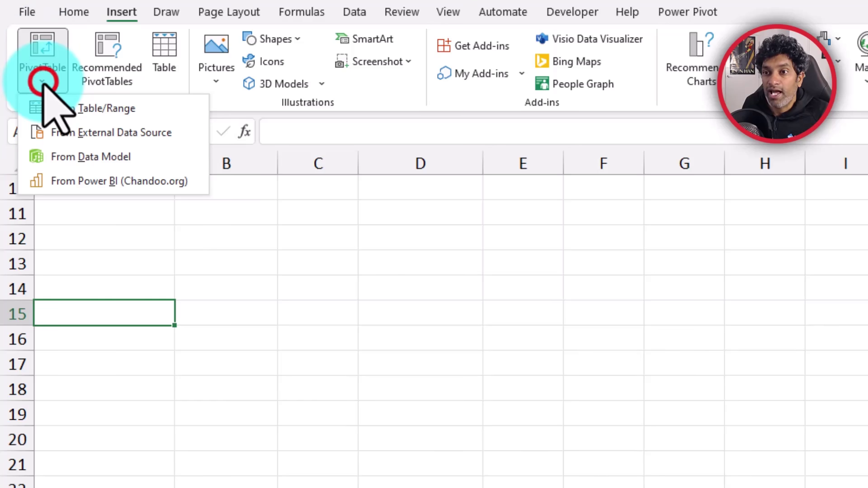
{"action": "left_click", "coordinate": [79, 164]}
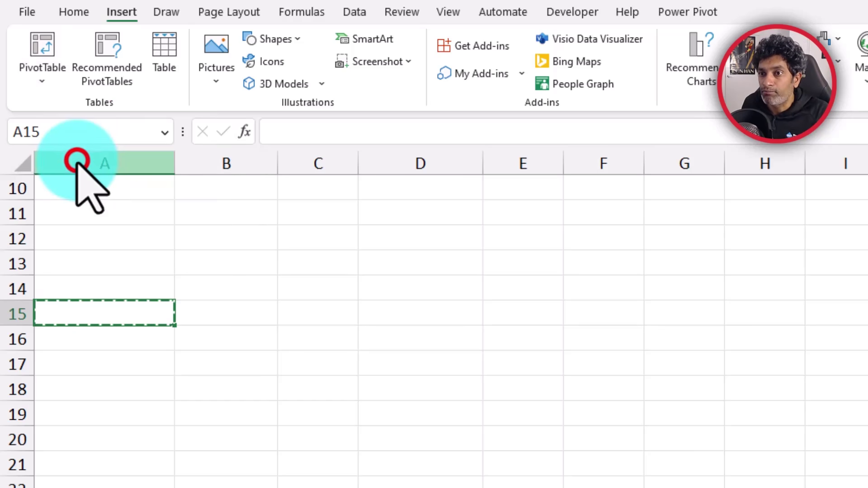
{"action": "left_click", "coordinate": [571, 295]}
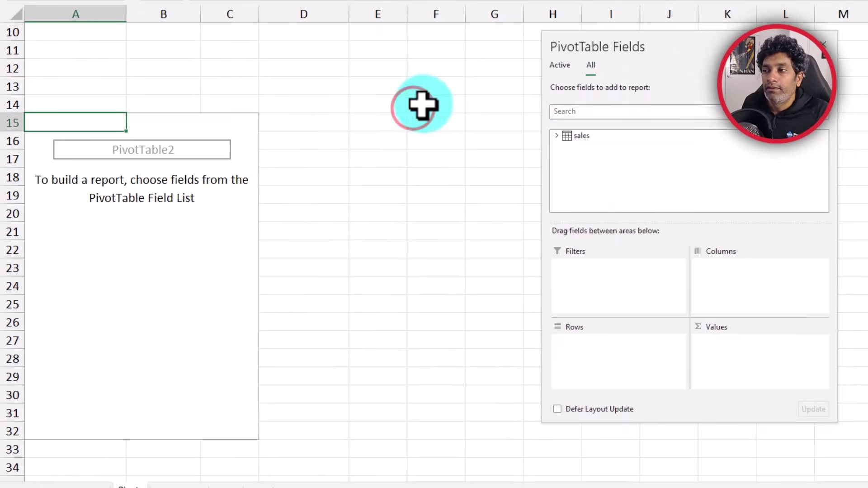
Add Product to the new PivotTable's rows, with Sales and the Total Profit measure as its values.
{"action": "left_click", "coordinate": [581, 135]}
{"action": "left_click_drag", "start_coordinate": [606, 161], "coordinate": [630, 361]}
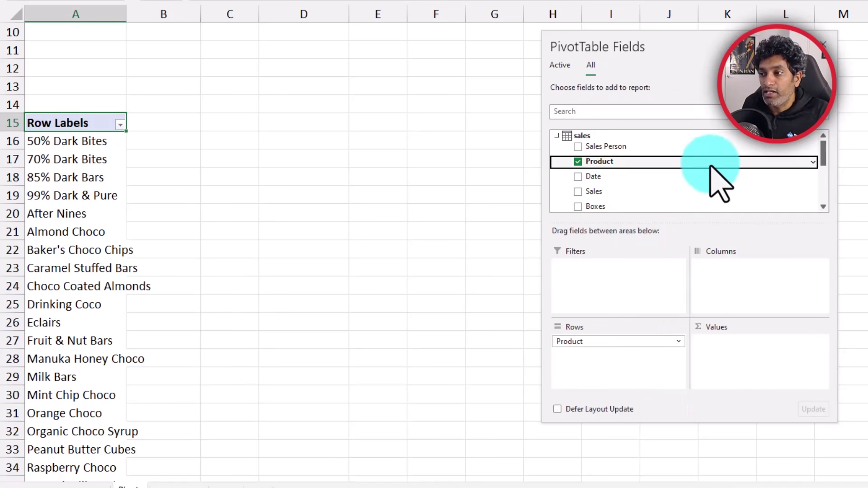
{"action": "scroll", "coordinate": [717, 174], "scroll_direction": "down", "scroll_amount": 2}
{"action": "scroll", "coordinate": [629, 163], "scroll_direction": "up", "scroll_amount": 1}
{"action": "left_click_drag", "start_coordinate": [628, 162], "coordinate": [769, 358]}
{"action": "scroll", "coordinate": [685, 205], "scroll_direction": "down", "scroll_amount": 3}
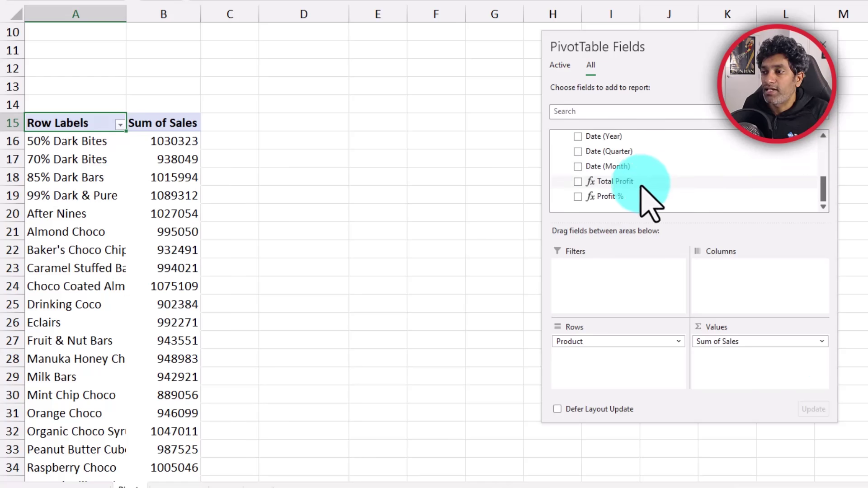
{"action": "left_click_drag", "start_coordinate": [603, 181], "coordinate": [741, 362]}
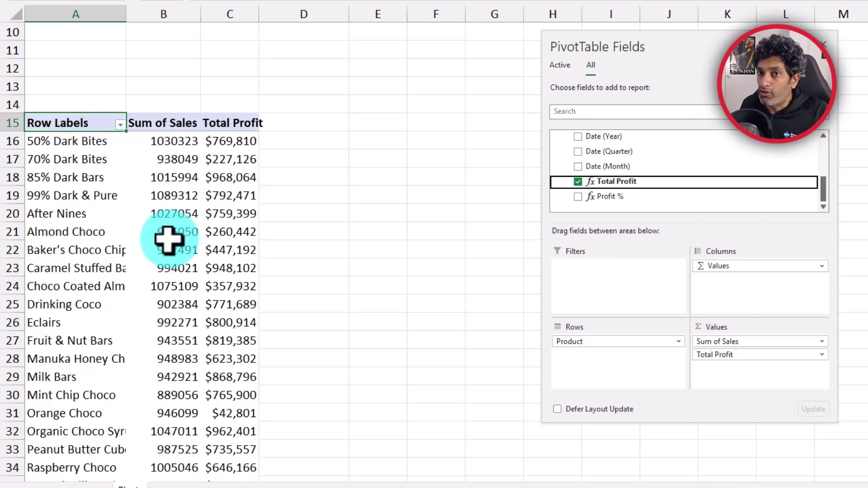
{"action": "mouse_move", "coordinate": [169, 240]}
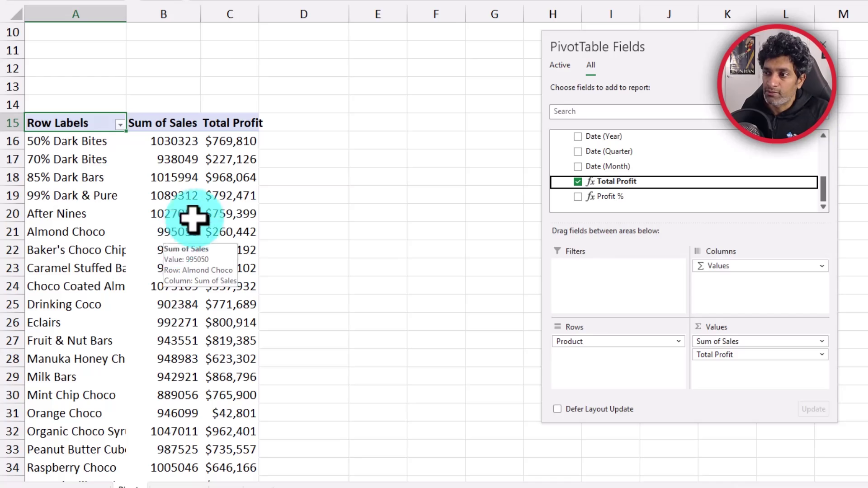
Add a Category slicer beside the product PivotTable and filter it to Bars.
{"action": "scroll", "coordinate": [651, 201], "scroll_direction": "up", "scroll_amount": 2}
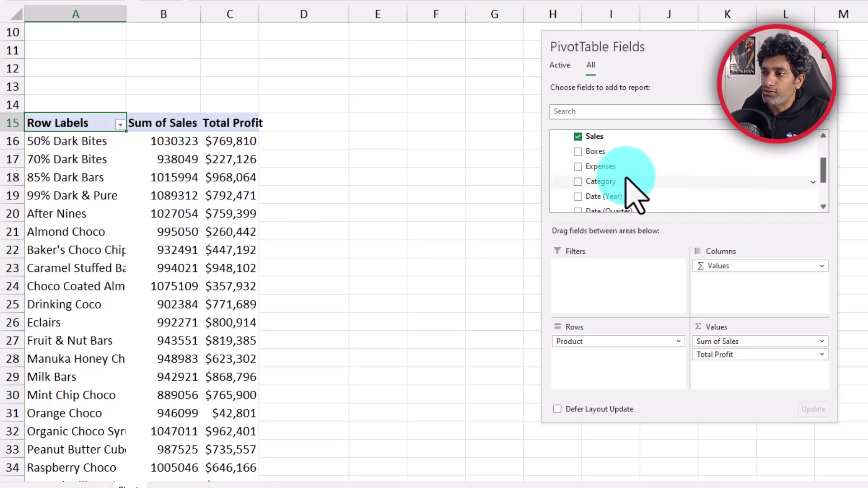
{"action": "right_click", "coordinate": [595, 183]}
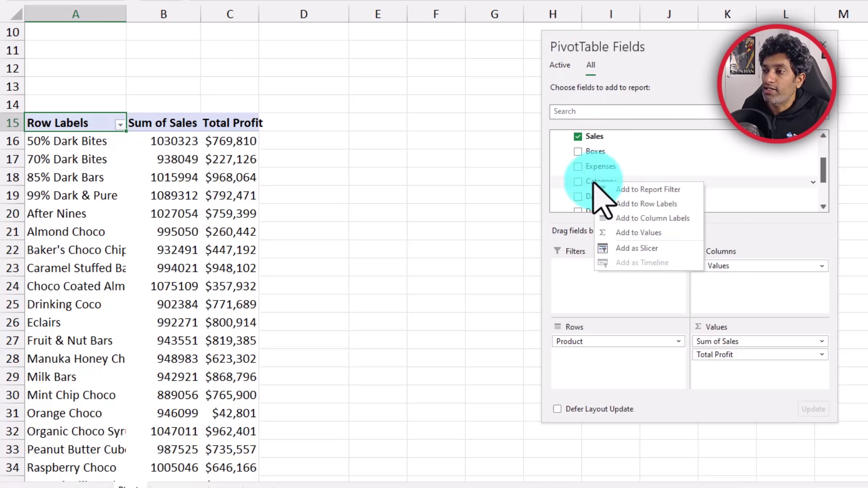
{"action": "left_click", "coordinate": [633, 249]}
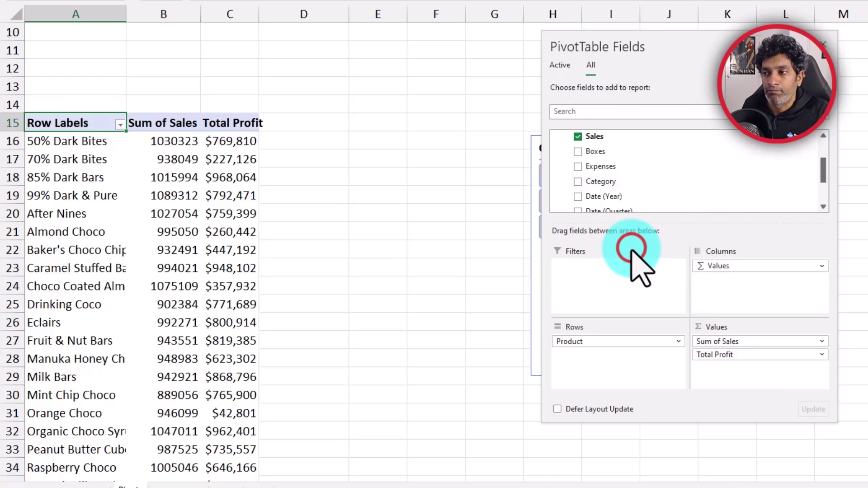
{"action": "left_click", "coordinate": [475, 154]}
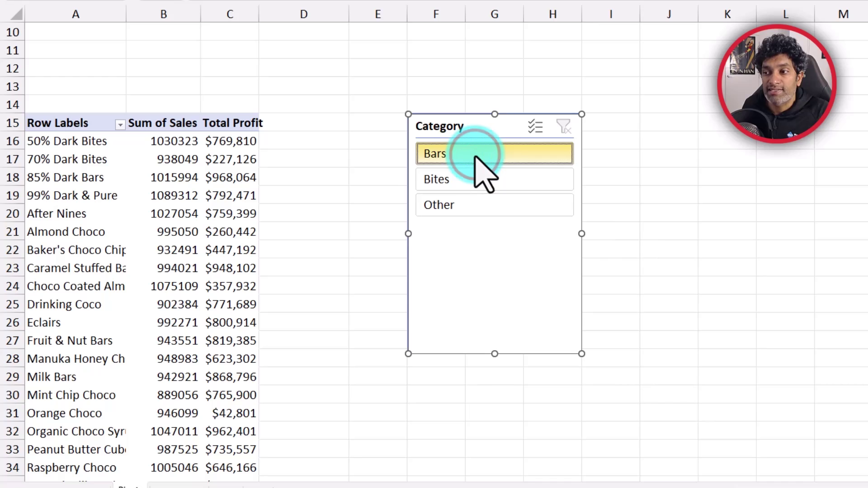
Filter the product PivotTable to the top 5 items by Sum of Sales.
{"action": "left_click_drag", "start_coordinate": [61, 140], "coordinate": [217, 319]}
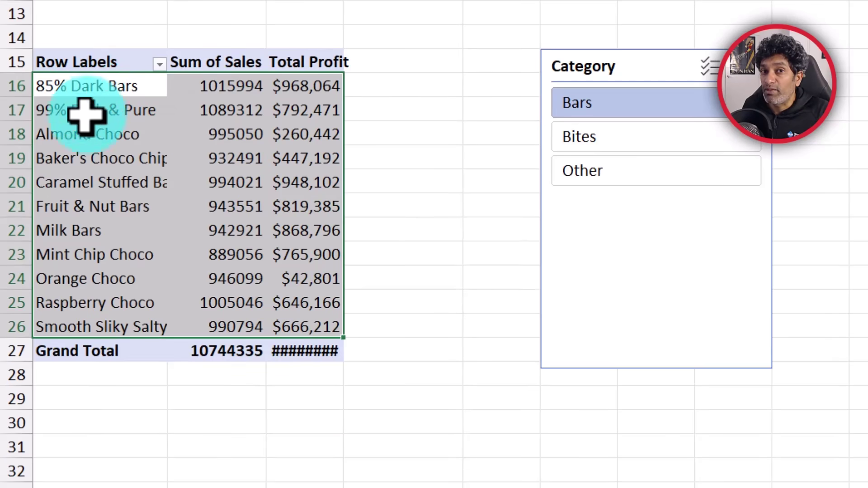
{"action": "left_click", "coordinate": [117, 147]}
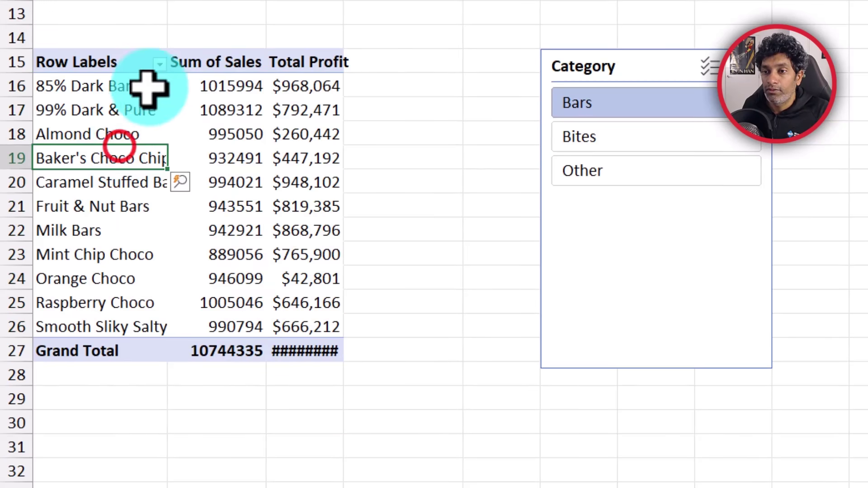
{"action": "left_click", "coordinate": [159, 63]}
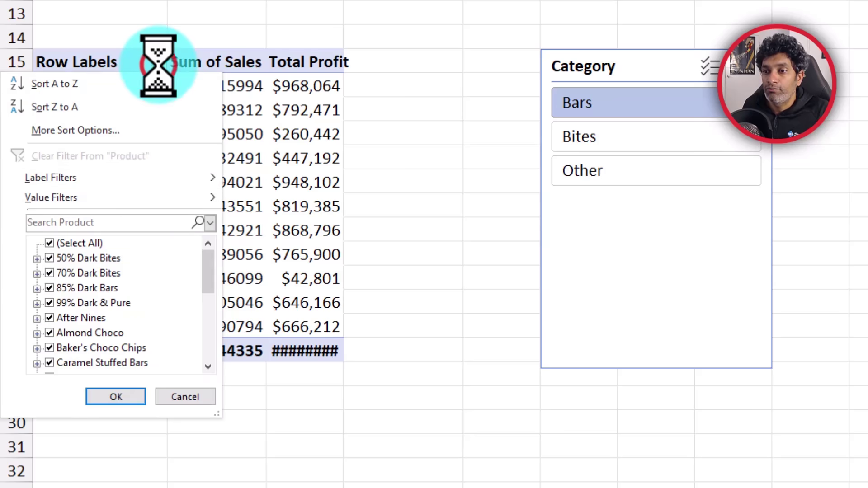
{"action": "left_click", "coordinate": [156, 198]}
{"action": "left_click", "coordinate": [307, 421]}
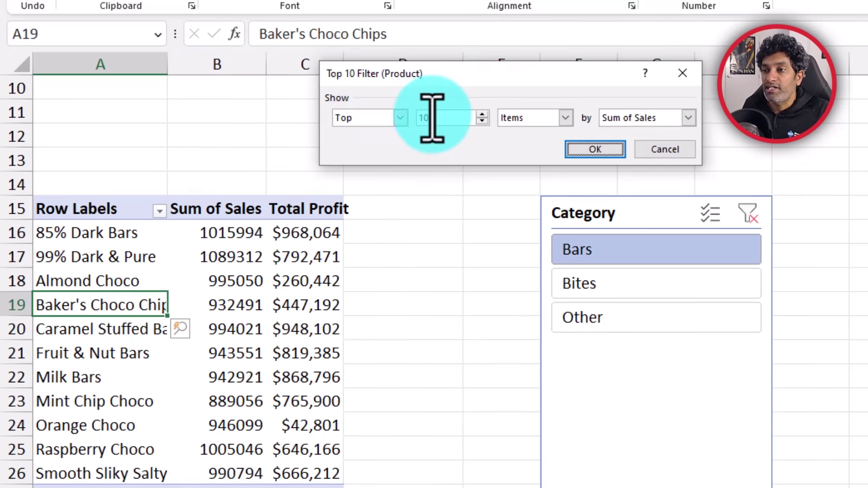
{"action": "double_click", "coordinate": [435, 119]}
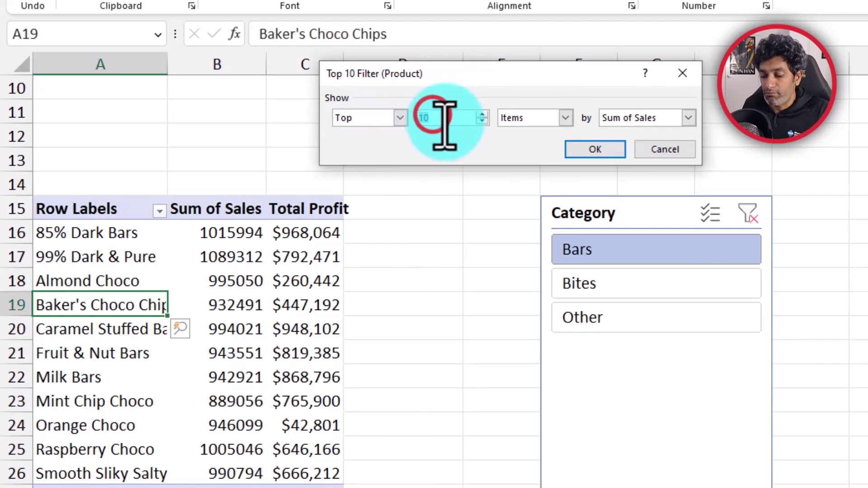
{"action": "type", "text": "5"}
{"action": "left_click", "coordinate": [595, 149]}
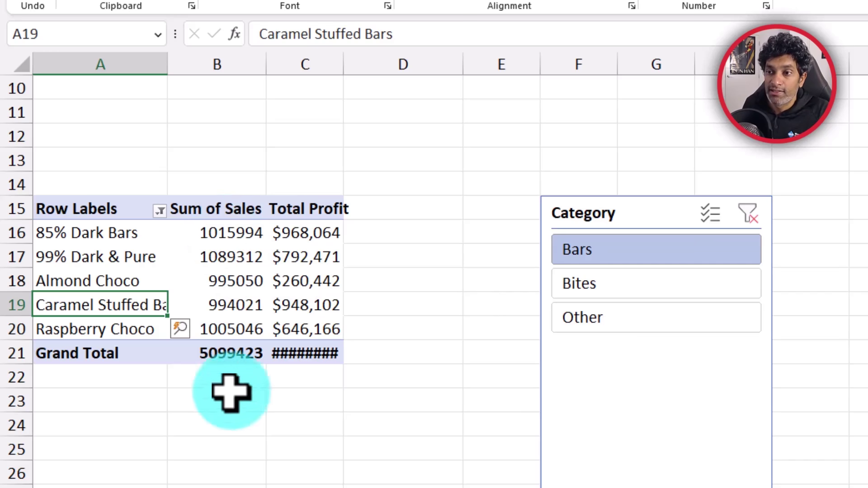
Sort the product PivotTable by Sum of Sales from largest to smallest.
{"action": "right_click", "coordinate": [224, 233]}
{"action": "left_click", "coordinate": [298, 373]}
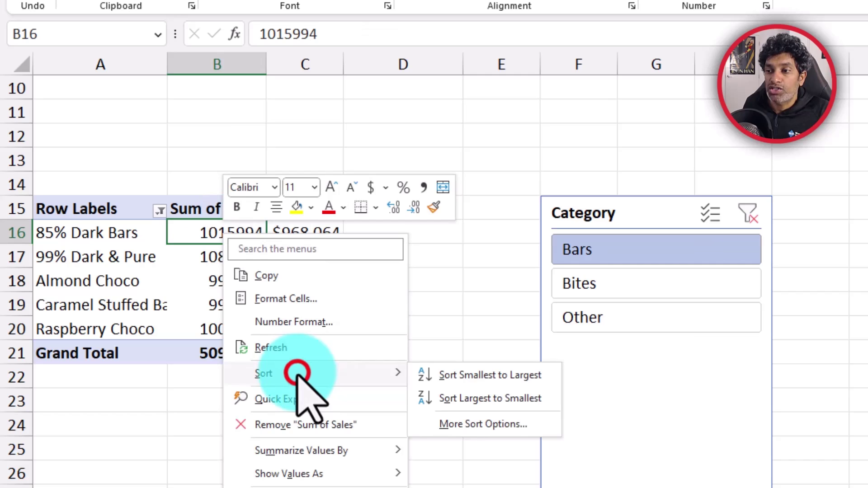
{"action": "left_click", "coordinate": [471, 398]}
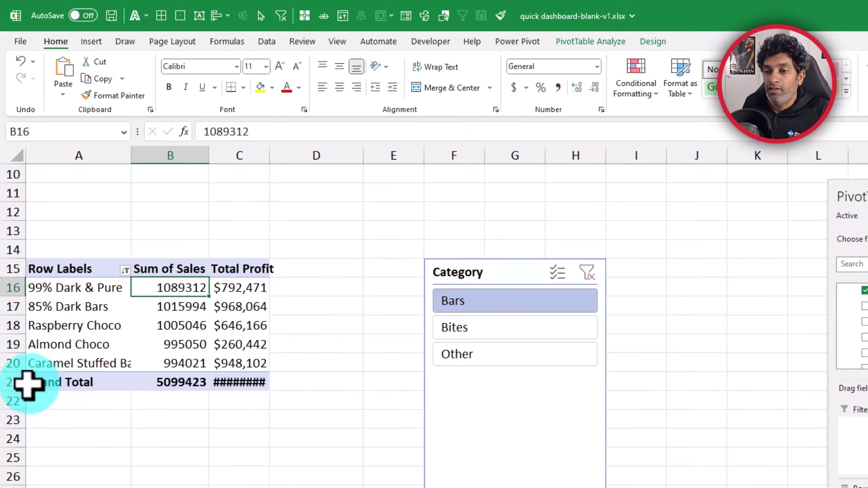
Turn off the grand totals in the product PivotTable.
{"action": "left_click_drag", "start_coordinate": [44, 356], "coordinate": [315, 356]}
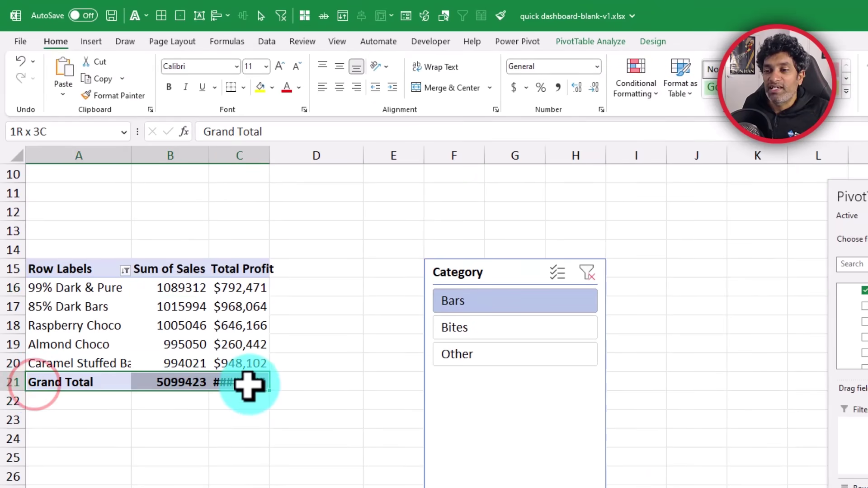
{"action": "left_click", "coordinate": [151, 302]}
{"action": "left_click", "coordinate": [597, 42]}
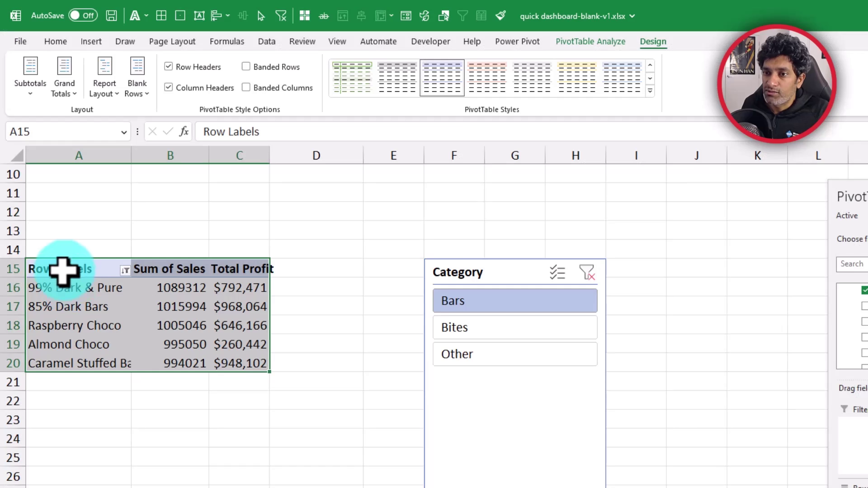
Insert a 2-D clustered bar PivotChart from the product PivotTable A15:C20 and move it clear of the table.
{"action": "left_click", "coordinate": [90, 42]}
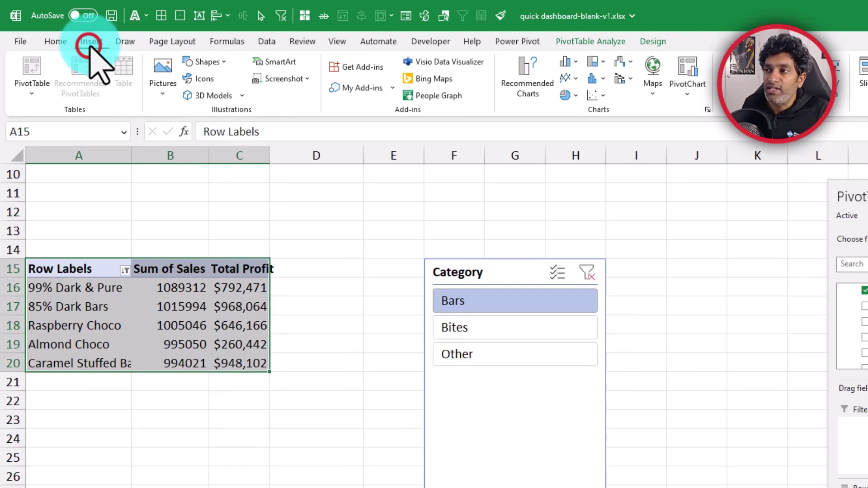
{"action": "left_click", "coordinate": [572, 63]}
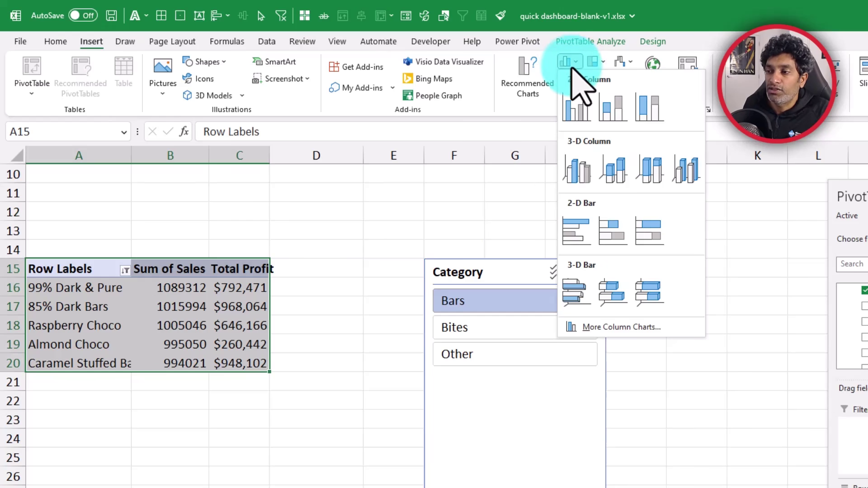
{"action": "left_click", "coordinate": [574, 229]}
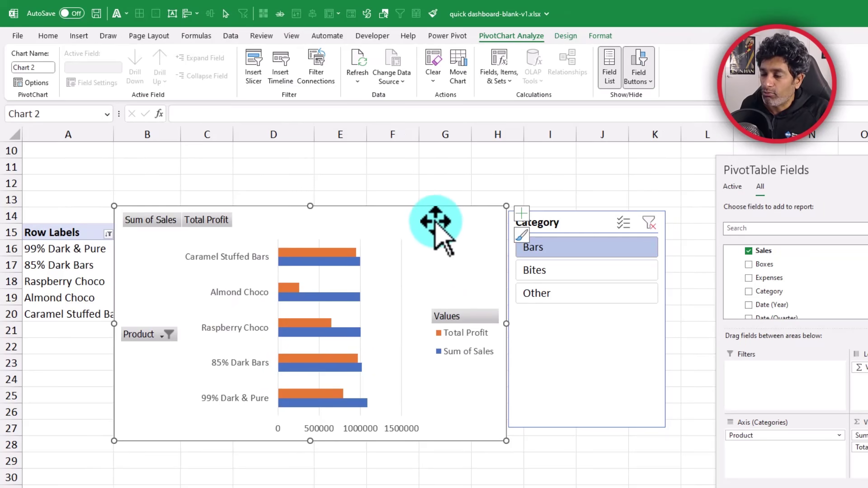
{"action": "left_click_drag", "start_coordinate": [391, 220], "coordinate": [573, 286]}
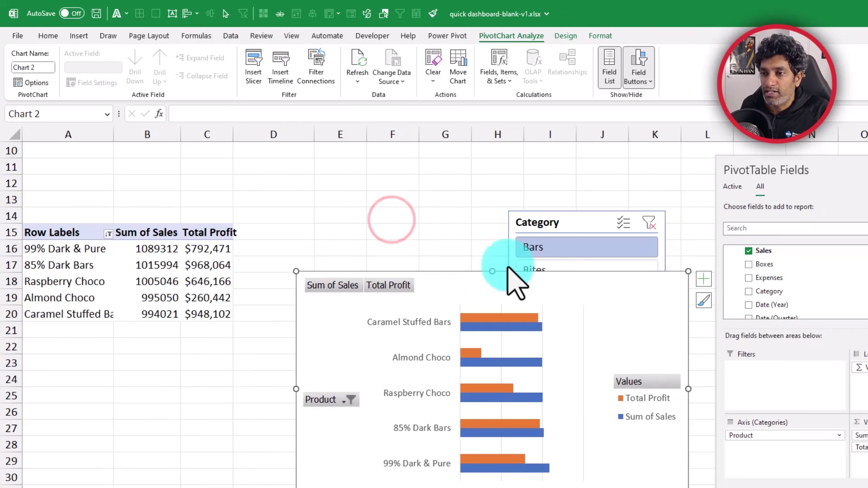
{"action": "left_click", "coordinate": [145, 249]}
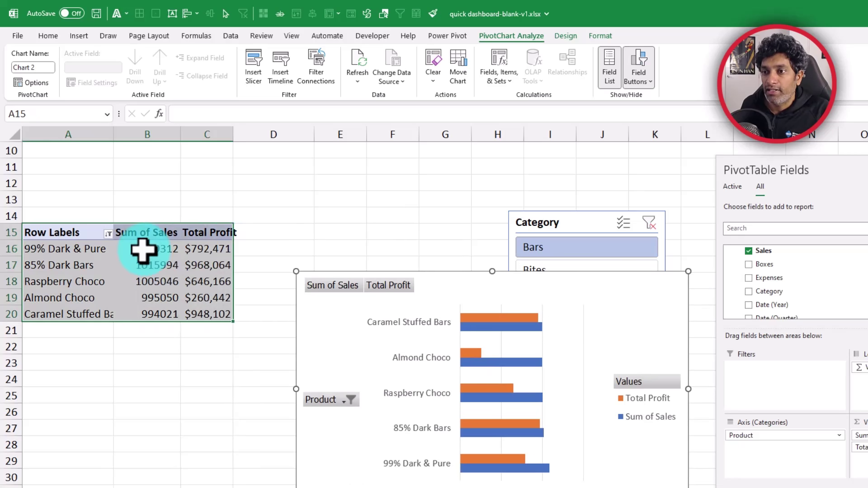
Format the Sum of Sales values in the product PivotTable as Currency with no decimal places.
{"action": "right_click", "coordinate": [142, 255]}
{"action": "left_click", "coordinate": [141, 249]}
{"action": "right_click", "coordinate": [140, 248]}
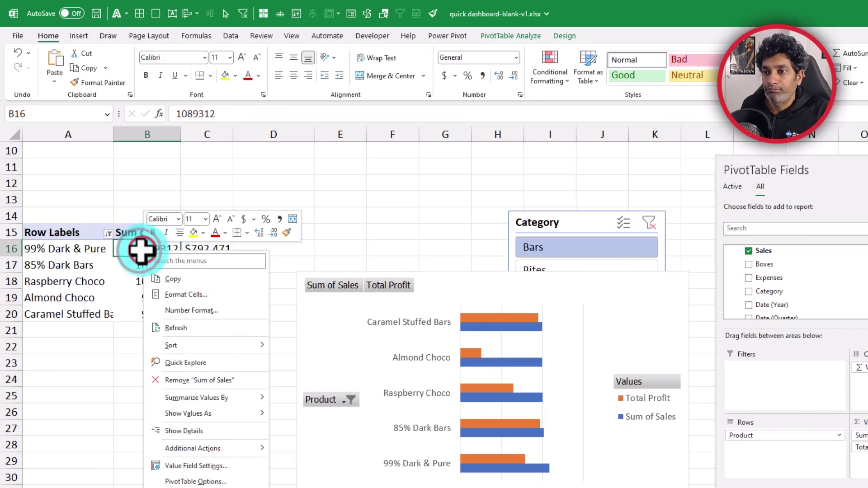
{"action": "left_click", "coordinate": [183, 304]}
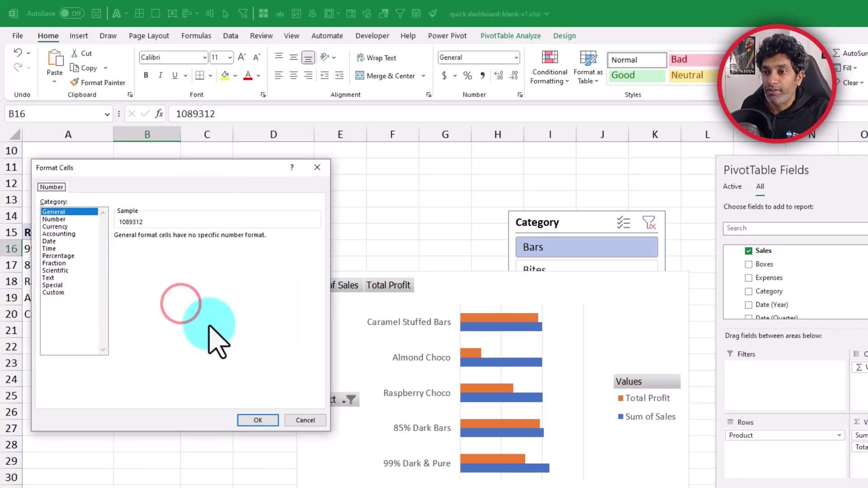
{"action": "left_click", "coordinate": [49, 226]}
{"action": "left_click", "coordinate": [191, 238]}
{"action": "left_click", "coordinate": [191, 239]}
{"action": "left_click", "coordinate": [258, 420]}
Move the product PivotChart to the dashboard sheet and fit it into the left half of the light-blue panel.
{"action": "left_click", "coordinate": [453, 281]}
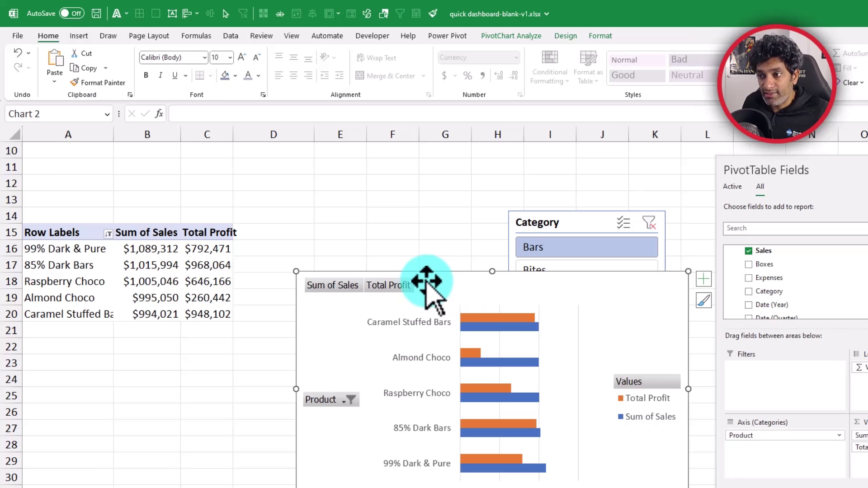
{"action": "key", "text": "ctrl+x"}
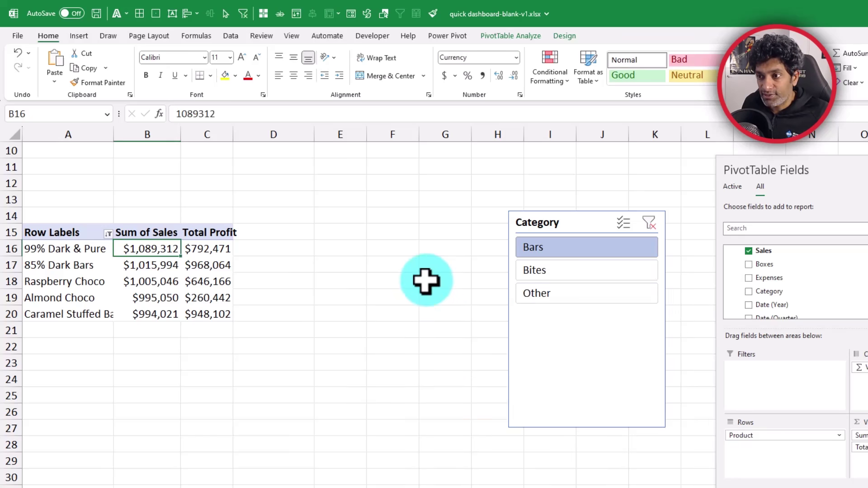
{"action": "key", "text": "ctrl+Page_Up"}
{"action": "left_click", "coordinate": [37, 344]}
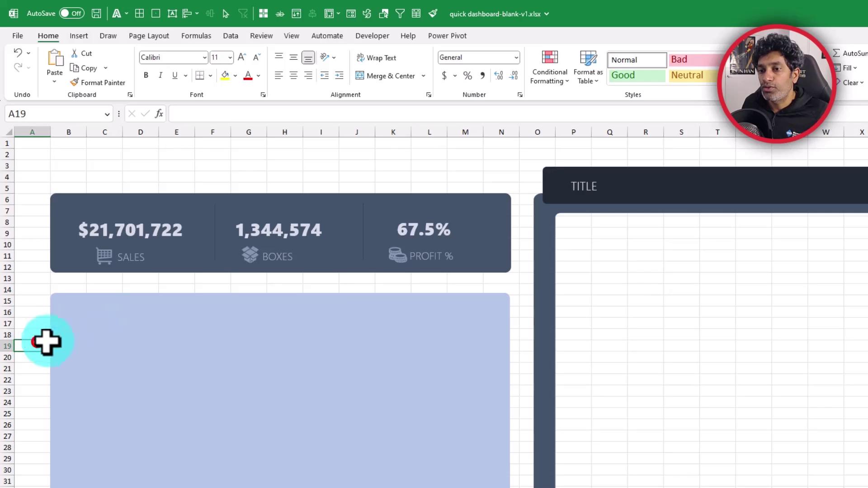
{"action": "key", "text": "ctrl+v"}
{"action": "scroll", "coordinate": [267, 317], "scroll_direction": "down", "scroll_amount": 3}
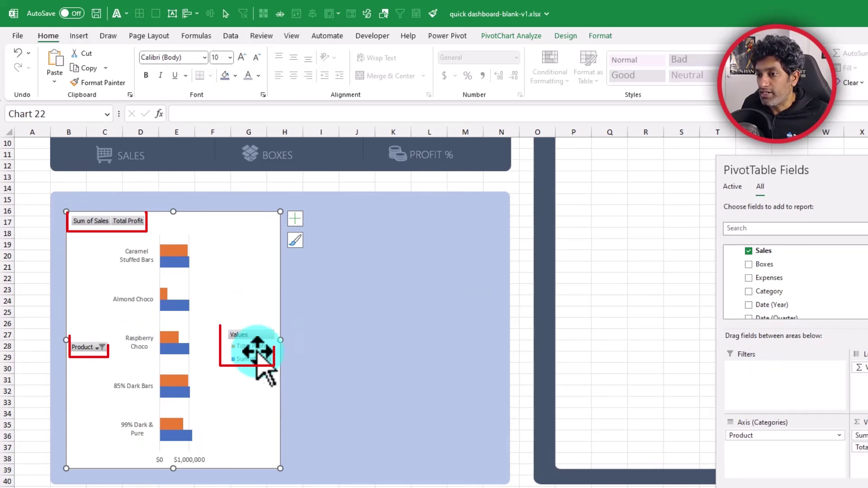
Hide all field buttons on the product chart and delete its legend.
{"action": "left_click", "coordinate": [511, 36]}
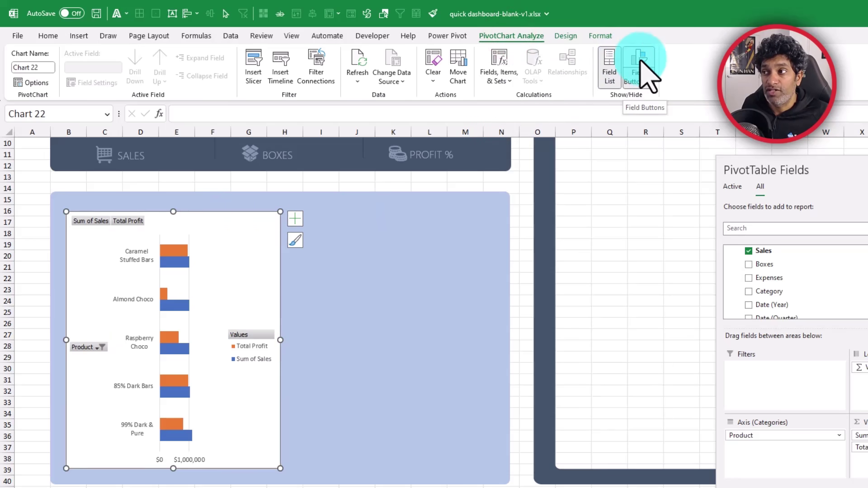
{"action": "left_click", "coordinate": [640, 63]}
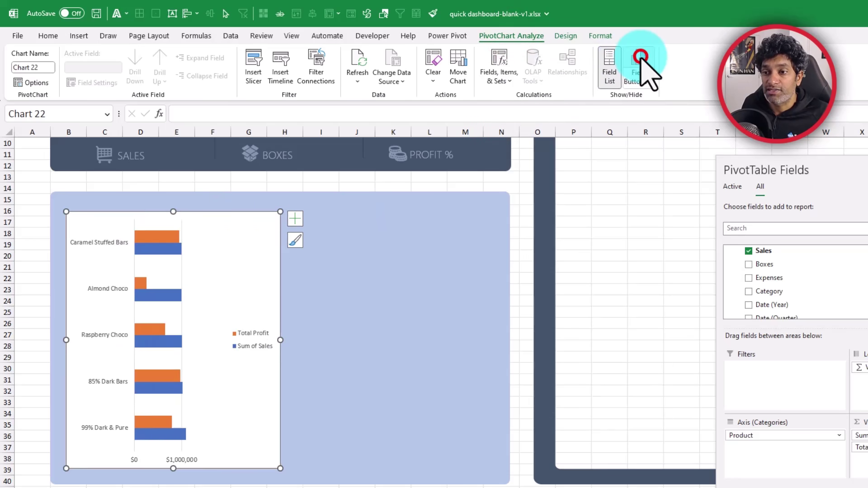
{"action": "left_click", "coordinate": [257, 340]}
{"action": "key", "text": "Delete"}
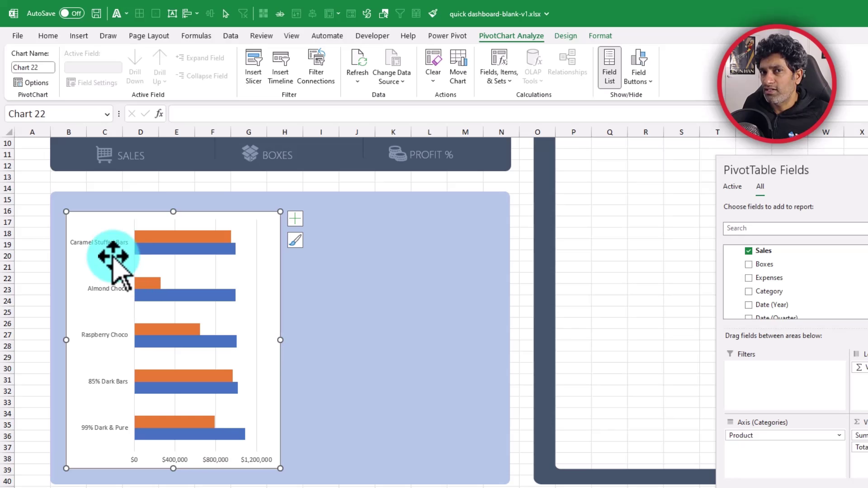
On the Pivots sheet, auto-fit column A to the product names and check the PivotTable's product order against the chart.
{"action": "key", "text": "ctrl+Page_Up"}
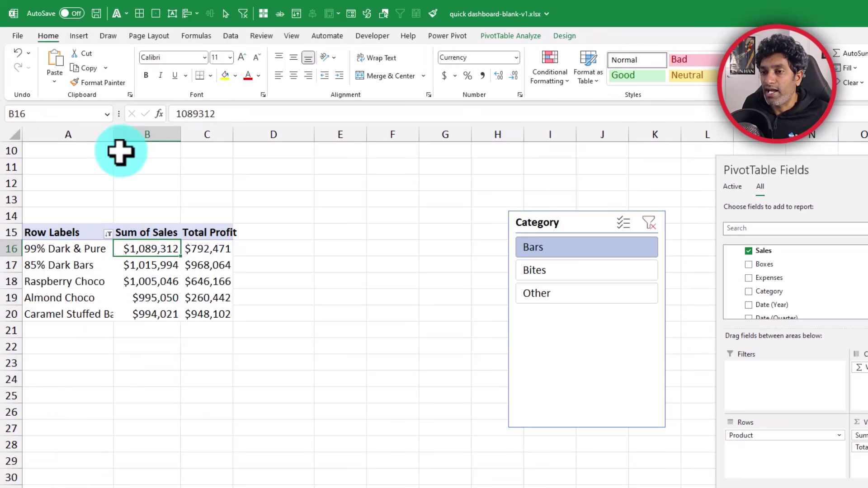
{"action": "double_click", "coordinate": [114, 134]}
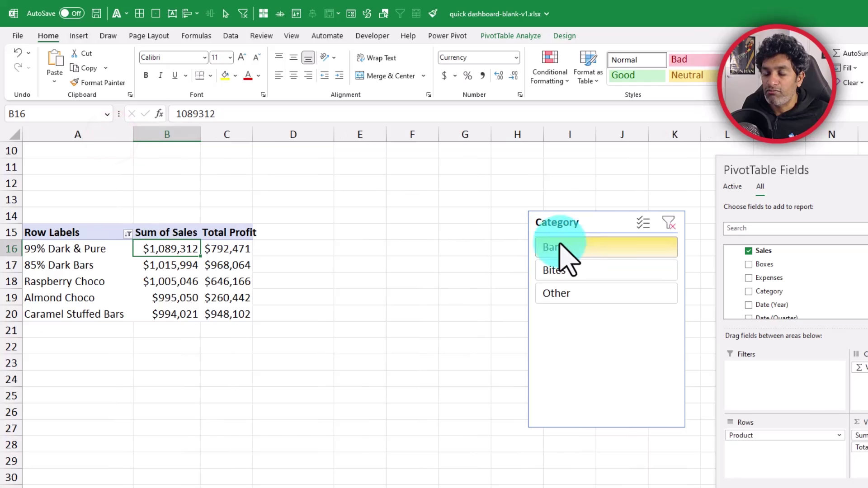
{"action": "left_click", "coordinate": [40, 249]}
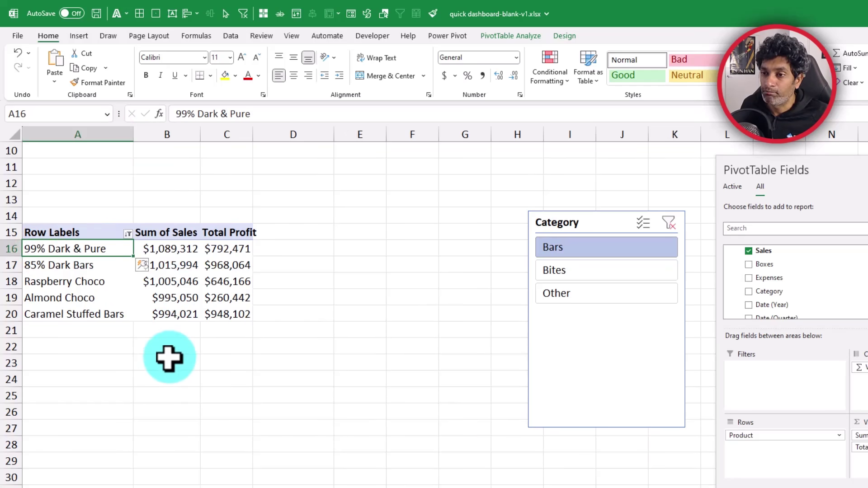
{"action": "key", "text": "ctrl+Down"}
{"action": "key", "text": "shift+Right"}
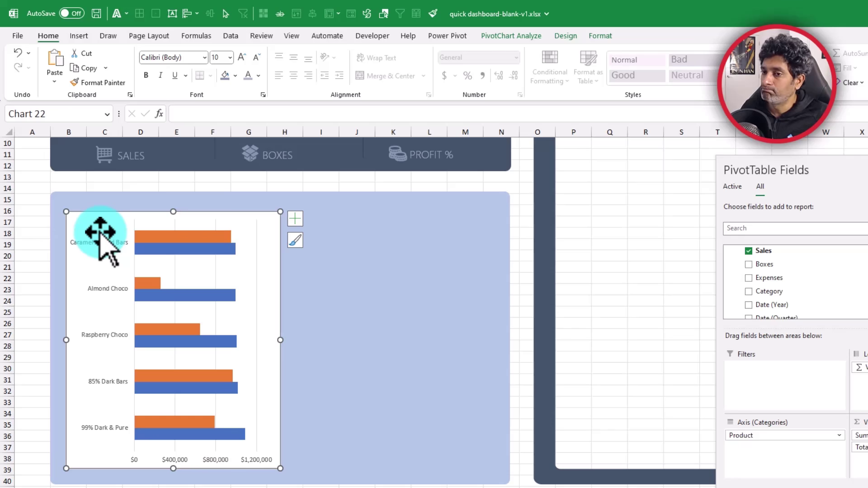
Set the product chart's vertical axis to show its categories in reverse order.
{"action": "left_click", "coordinate": [108, 243]}
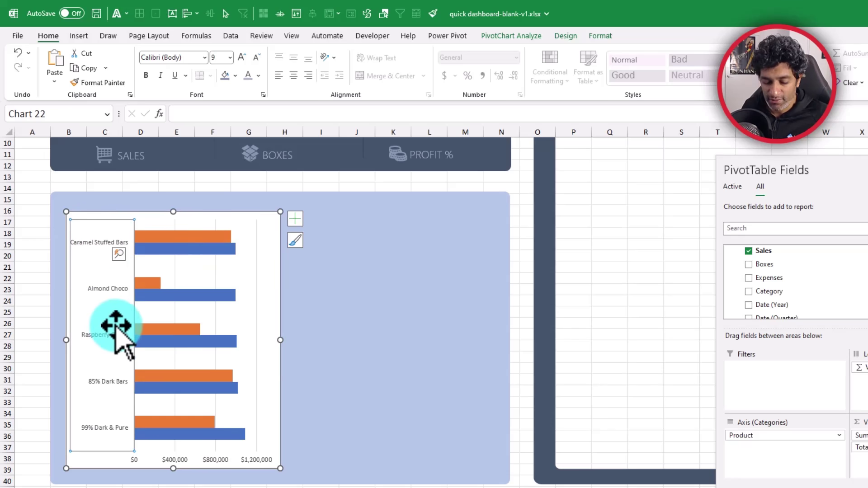
{"action": "key", "text": "ctrl+1"}
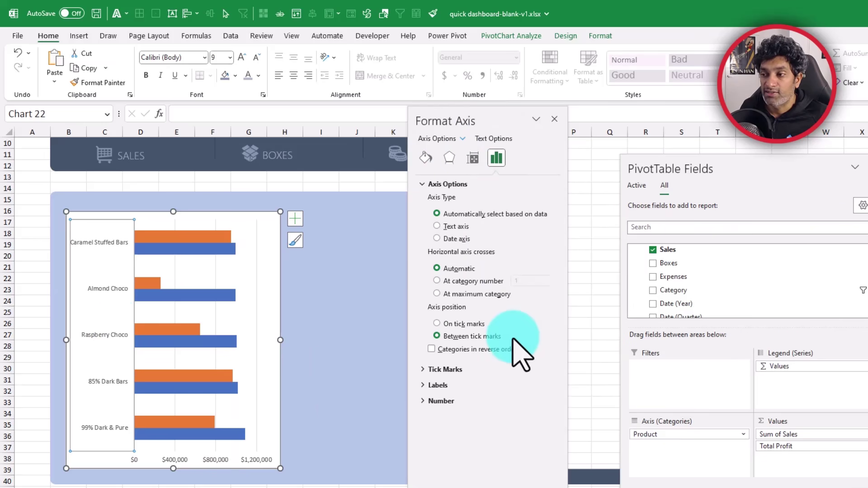
{"action": "left_click", "coordinate": [431, 349]}
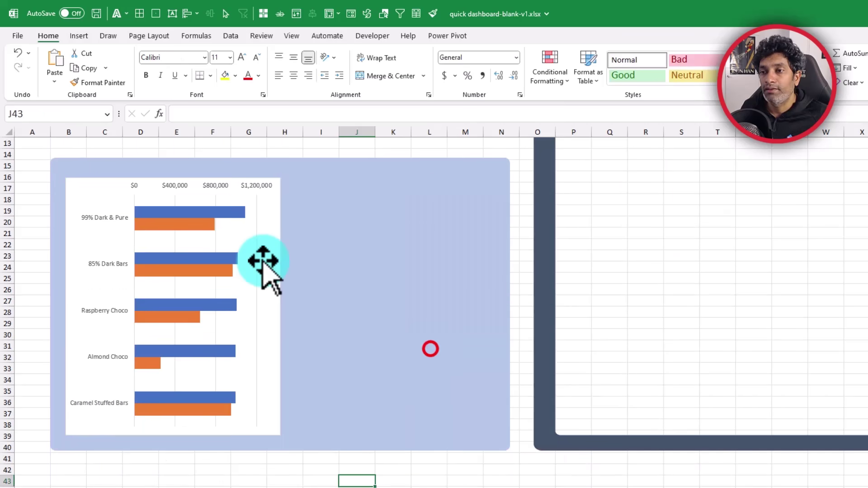
Recolor the Sum of Sales bars gold and the Total Profit bars green, and set the series gap width to 100%.
{"action": "left_click", "coordinate": [271, 206]}
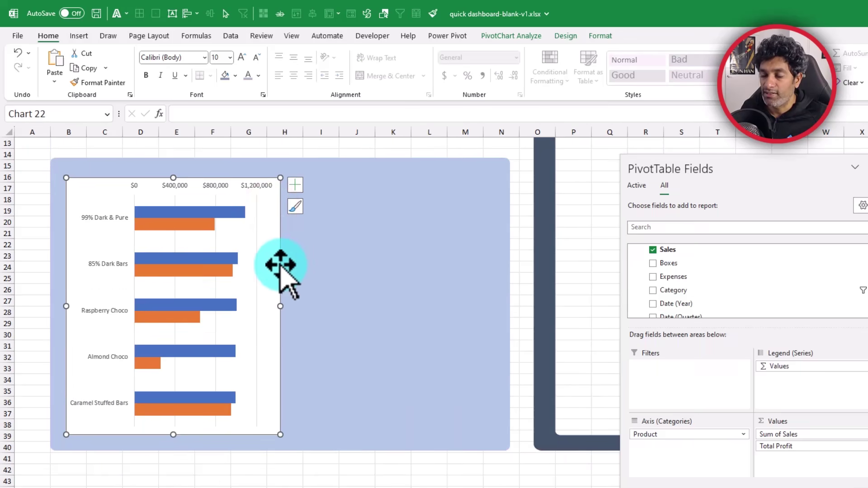
{"action": "scroll", "coordinate": [279, 266], "scroll_direction": "up", "scroll_amount": 1}
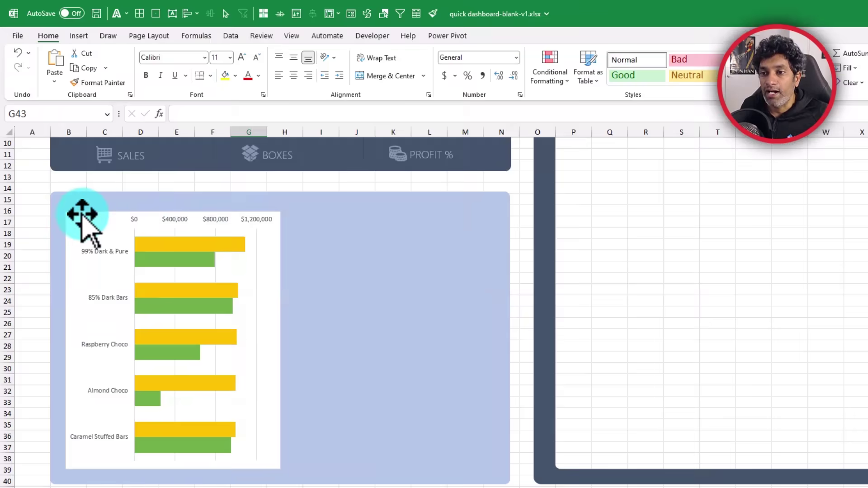
Remove the fill and the outline from the product chart's area.
{"action": "left_click", "coordinate": [74, 215]}
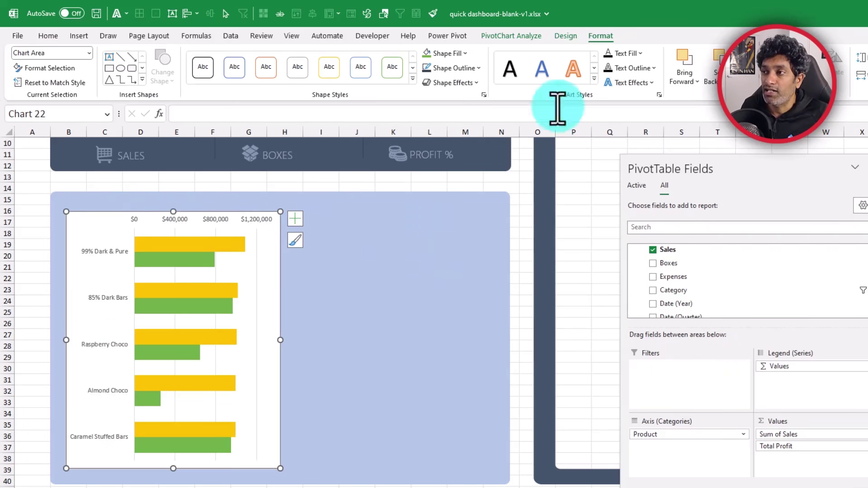
{"action": "left_click", "coordinate": [454, 53]}
{"action": "left_click", "coordinate": [448, 195]}
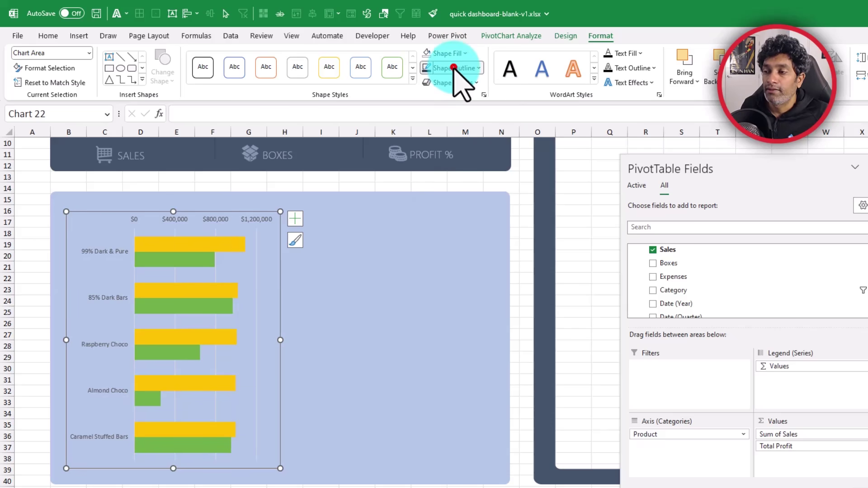
{"action": "left_click", "coordinate": [454, 68]}
{"action": "left_click", "coordinate": [458, 209]}
{"action": "left_click", "coordinate": [460, 210]}
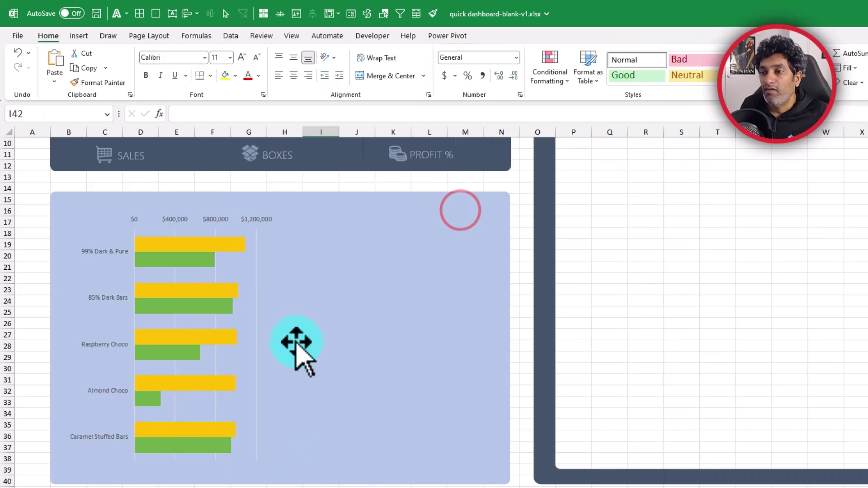
Apply the middle preset in the first row of outer shadows to the Sum of Sales bars.
{"action": "left_click", "coordinate": [178, 259]}
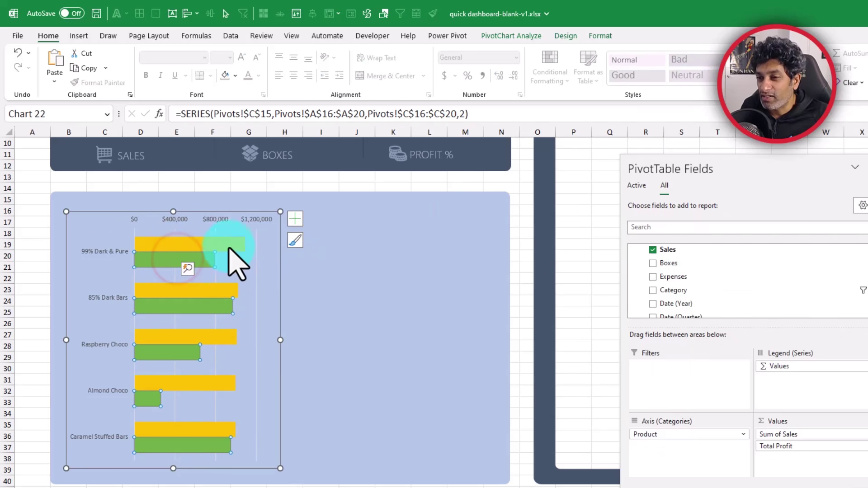
{"action": "left_click", "coordinate": [368, 256]}
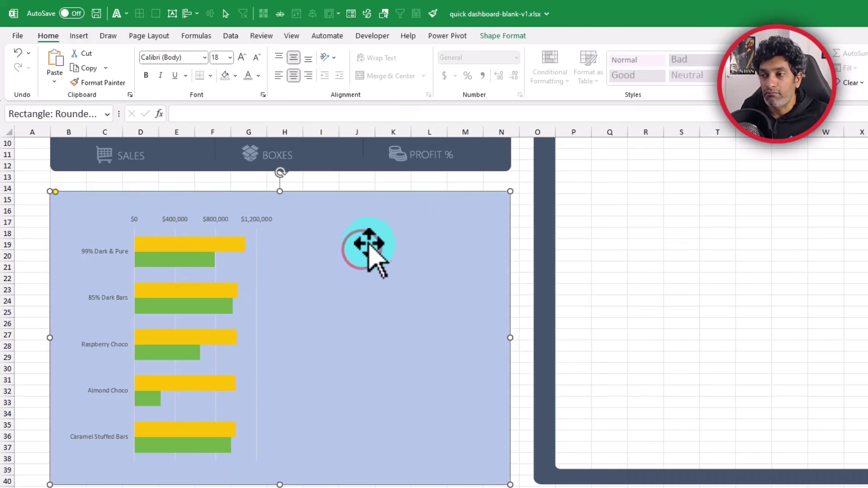
{"action": "left_click", "coordinate": [233, 247]}
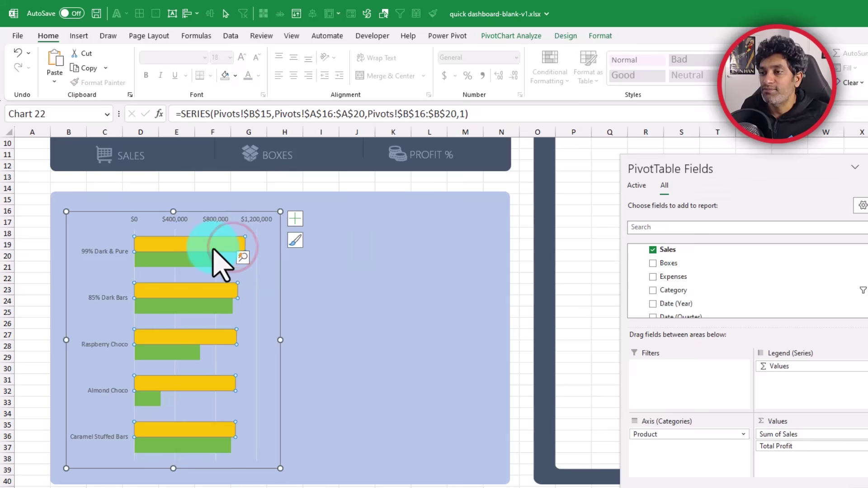
{"action": "double_click", "coordinate": [213, 250]}
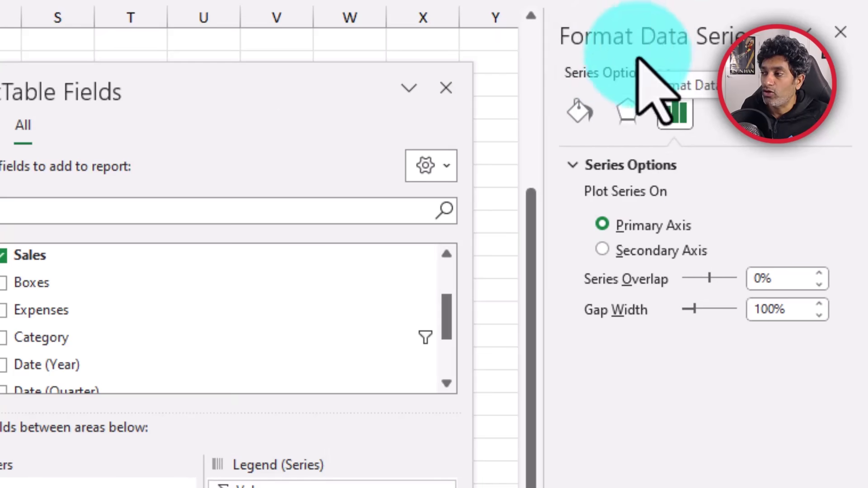
{"action": "left_click", "coordinate": [627, 111]}
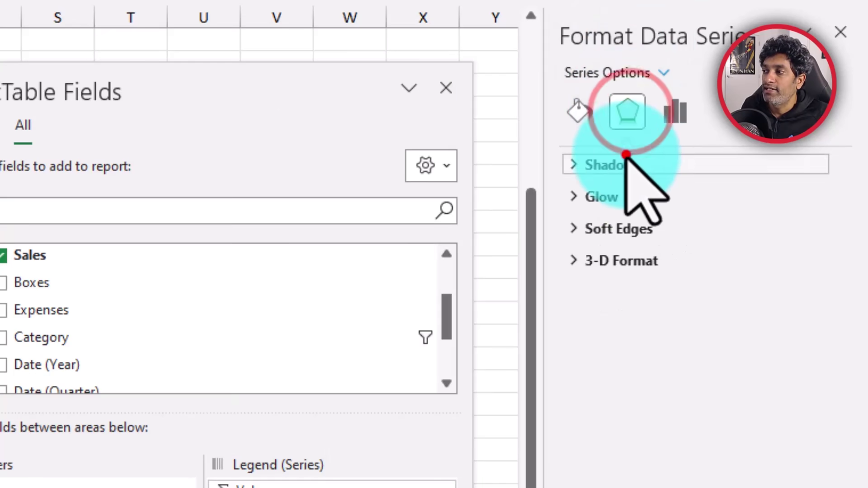
{"action": "left_click", "coordinate": [626, 165]}
{"action": "left_click", "coordinate": [803, 198]}
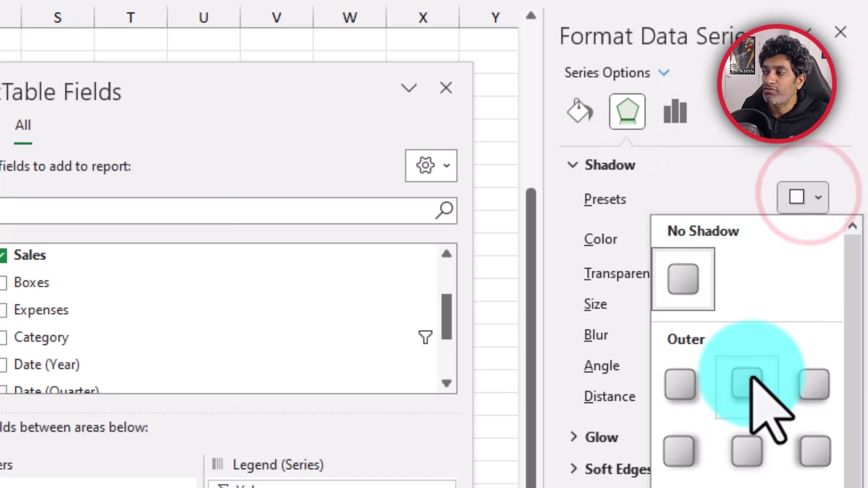
{"action": "left_click", "coordinate": [750, 379]}
Shorten the product chart from its upper edge and place a text box reading TOP 5 PRODUCTS above it.
{"action": "left_click", "coordinate": [176, 226]}
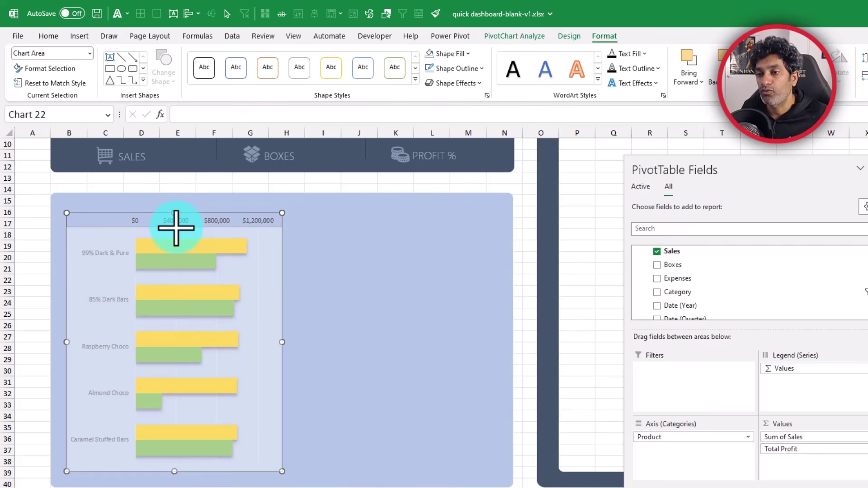
{"action": "left_click", "coordinate": [76, 209]}
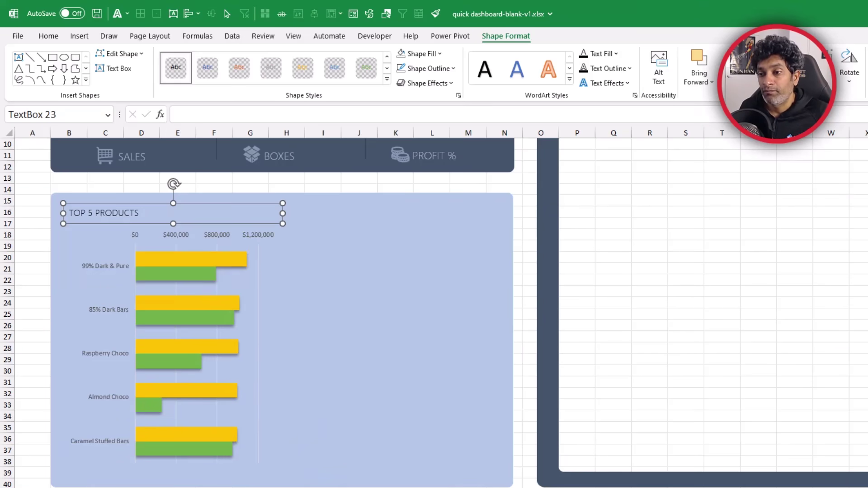
{"action": "mouse_move", "coordinate": [215, 260]}
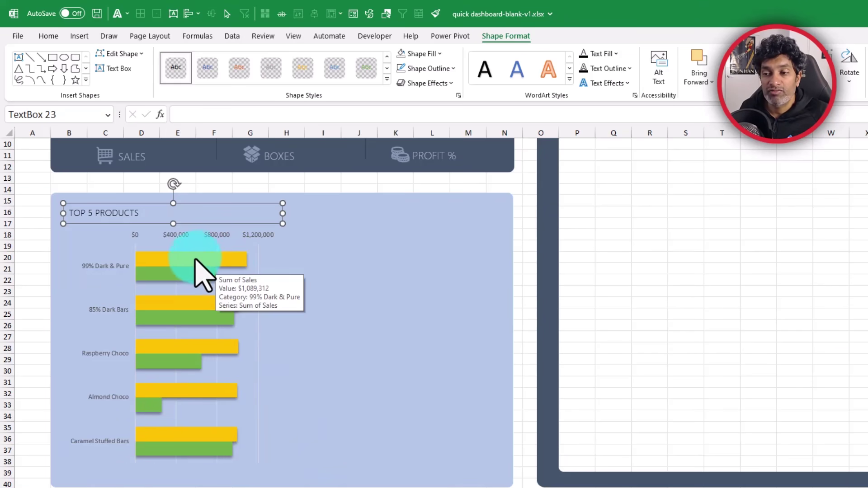
{"action": "mouse_move", "coordinate": [185, 278]}
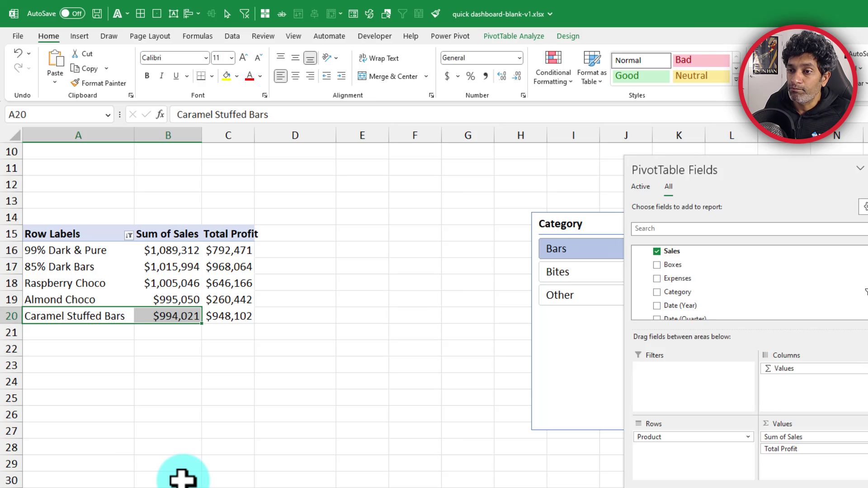
Duplicate the top-products PivotTable at A15 to a new location starting at F15.
{"action": "left_click", "coordinate": [568, 224]}
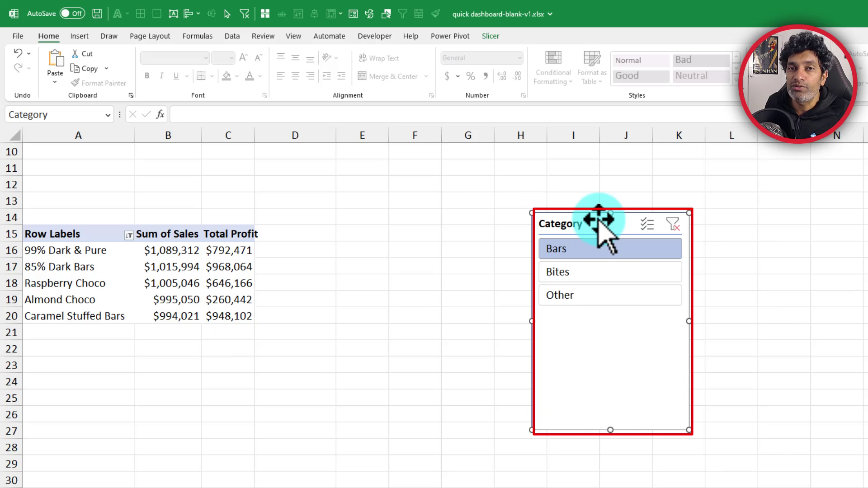
{"action": "left_click_drag", "start_coordinate": [61, 230], "coordinate": [232, 319]}
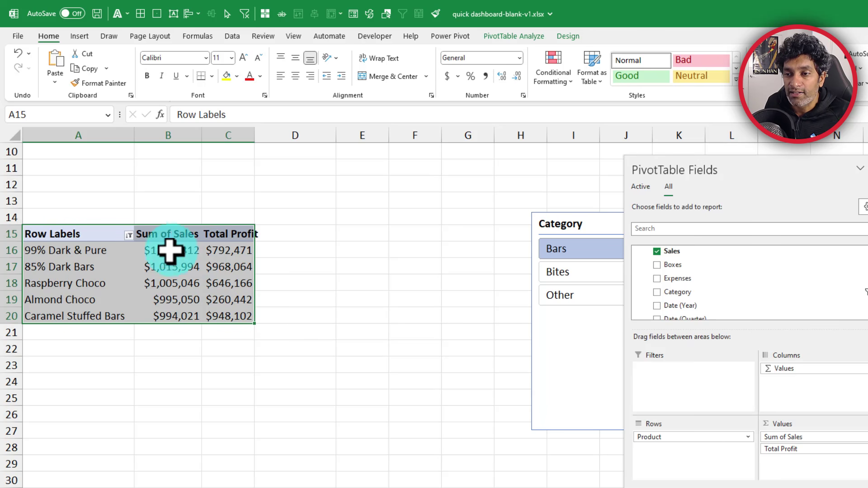
{"action": "key", "text": "ctrl+c"}
{"action": "scroll", "coordinate": [141, 444], "scroll_direction": "down", "scroll_amount": 3}
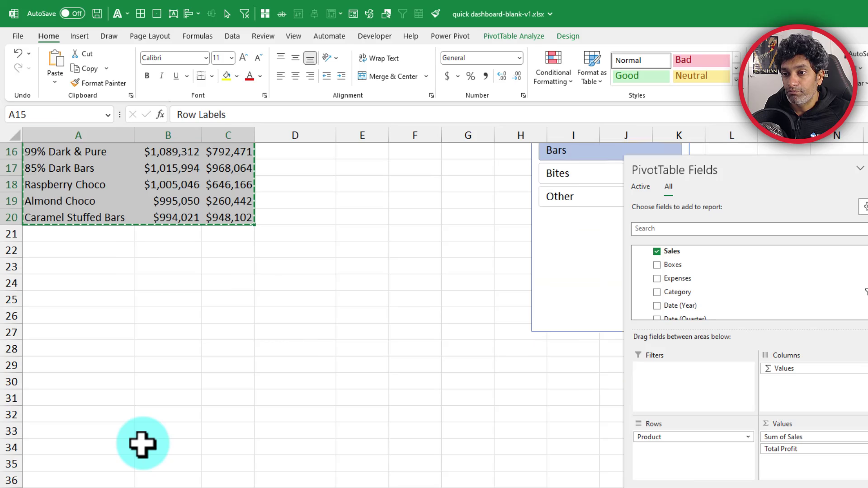
{"action": "scroll", "coordinate": [408, 330], "scroll_direction": "up", "scroll_amount": 4}
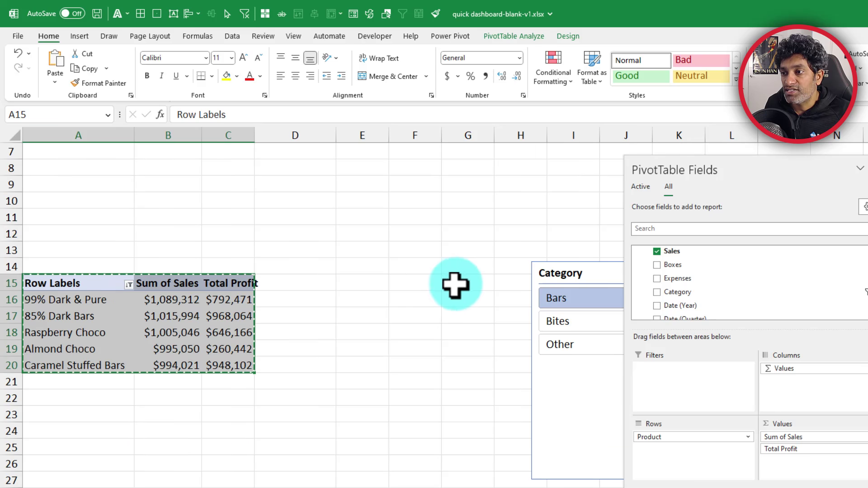
{"action": "left_click", "coordinate": [437, 283]}
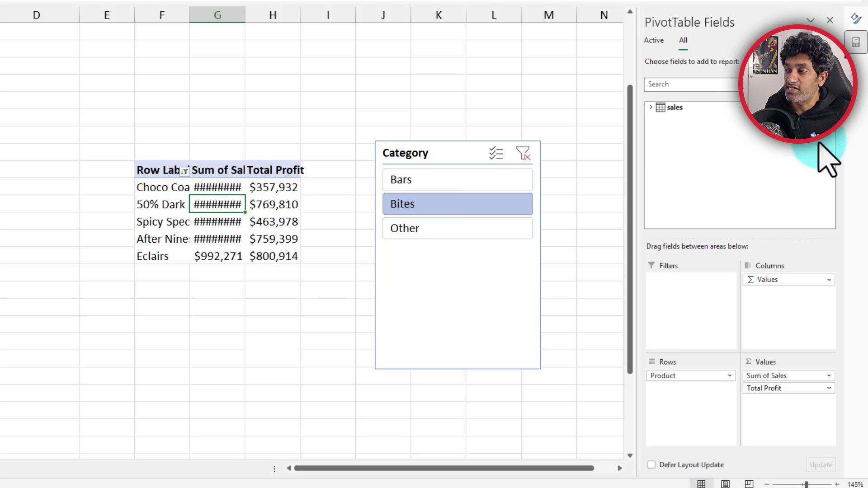
Add Date to the rows of the copied PivotTable and remove Product from them.
{"action": "left_click", "coordinate": [651, 107]}
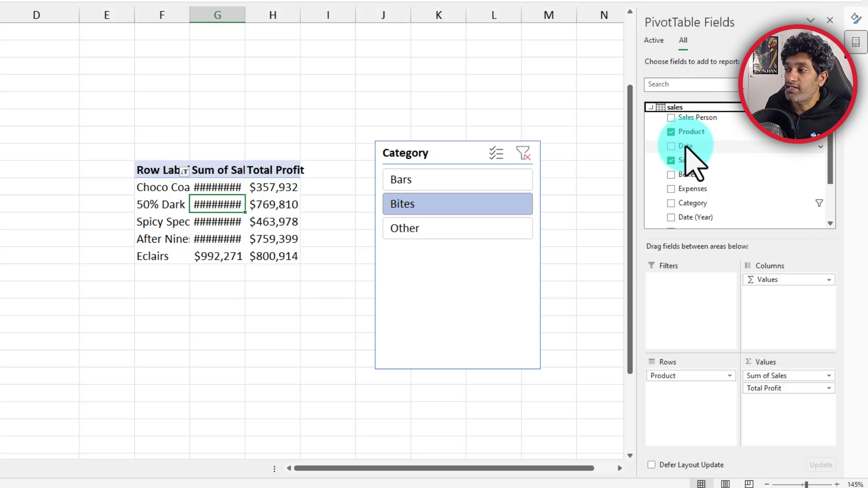
{"action": "left_click_drag", "start_coordinate": [687, 148], "coordinate": [695, 412]}
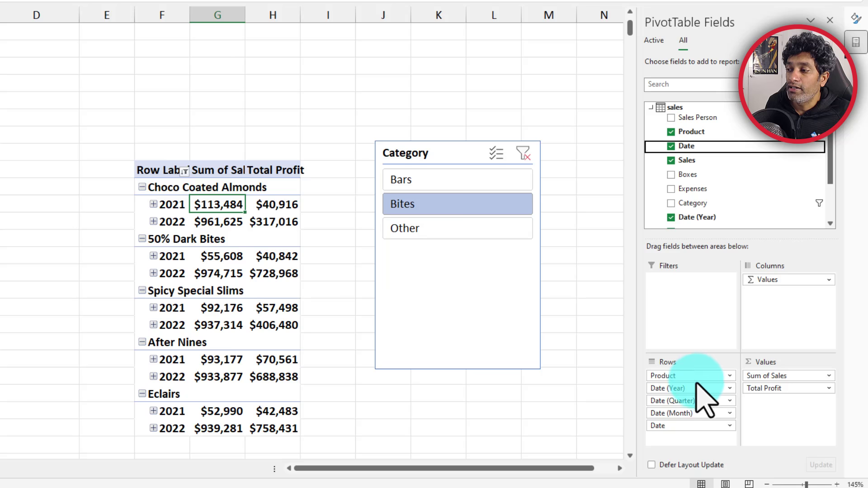
{"action": "left_click_drag", "start_coordinate": [697, 380], "coordinate": [587, 277]}
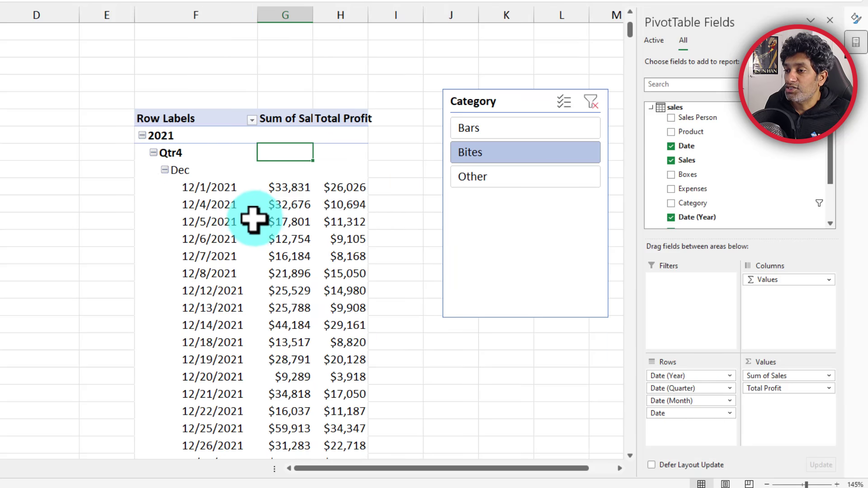
Keep only Date (Year) and Date (Month) in the copied PivotTable's rows and remove Total Profit from its values.
{"action": "left_click", "coordinate": [194, 199]}
{"action": "left_click", "coordinate": [201, 266]}
{"action": "left_click", "coordinate": [213, 343]}
{"action": "left_click", "coordinate": [215, 360]}
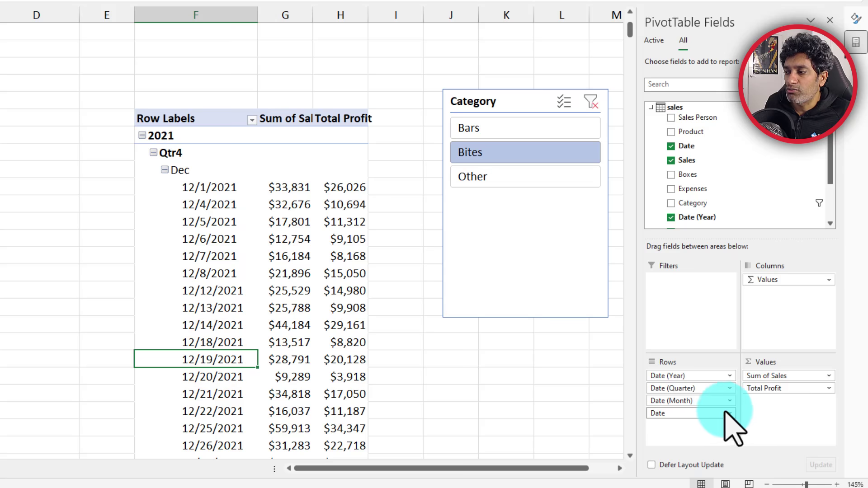
{"action": "left_click_drag", "start_coordinate": [724, 413], "coordinate": [563, 410]}
{"action": "left_click_drag", "start_coordinate": [695, 389], "coordinate": [527, 374]}
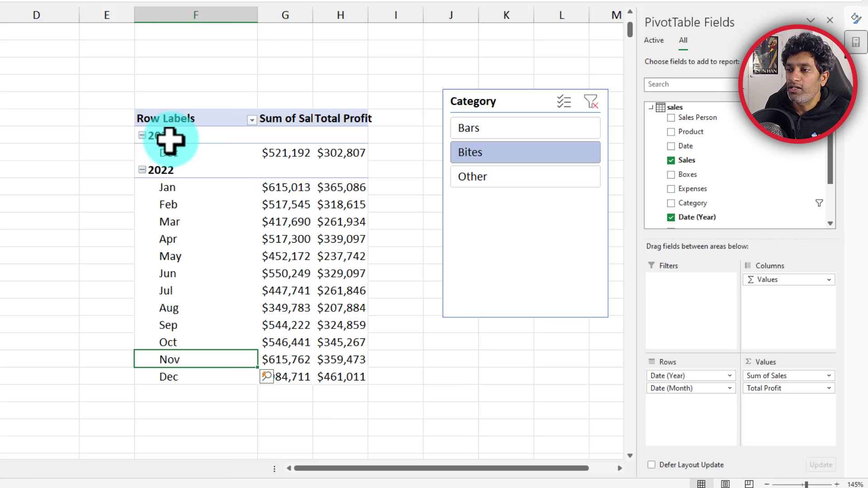
{"action": "left_click", "coordinate": [174, 156]}
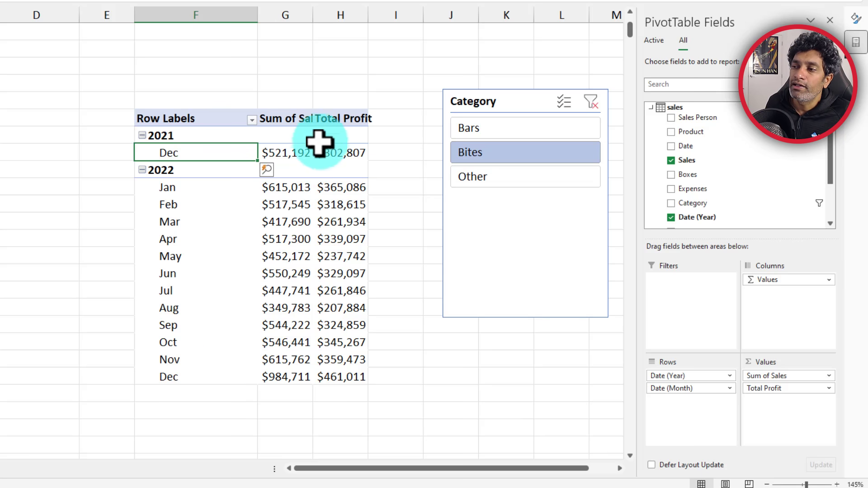
{"action": "left_click_drag", "start_coordinate": [765, 388], "coordinate": [523, 371]}
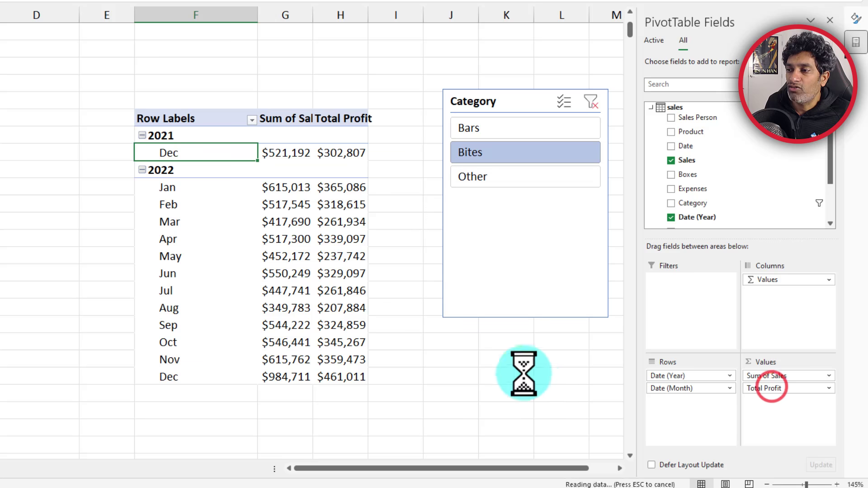
Copy the monthly sales PivotTable to J15, moving the Category slicer out of the way.
{"action": "left_click_drag", "start_coordinate": [292, 119], "coordinate": [290, 365]}
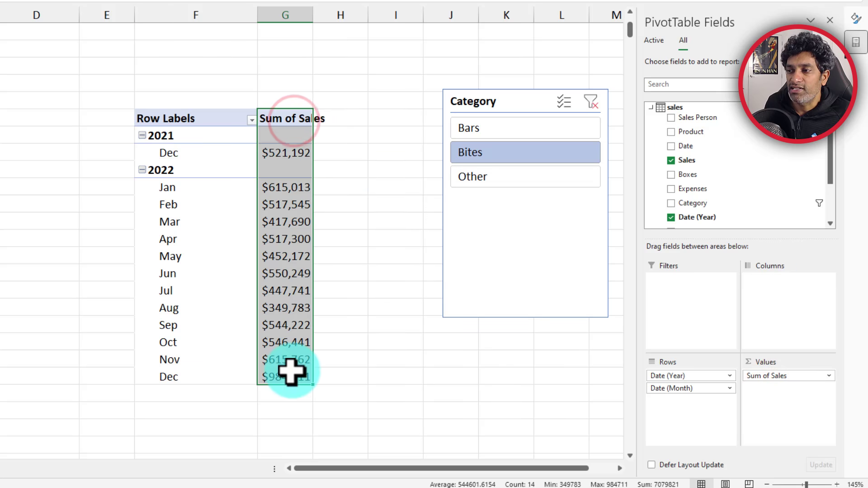
{"action": "left_click", "coordinate": [285, 238]}
{"action": "left_click_drag", "start_coordinate": [168, 118], "coordinate": [330, 366]}
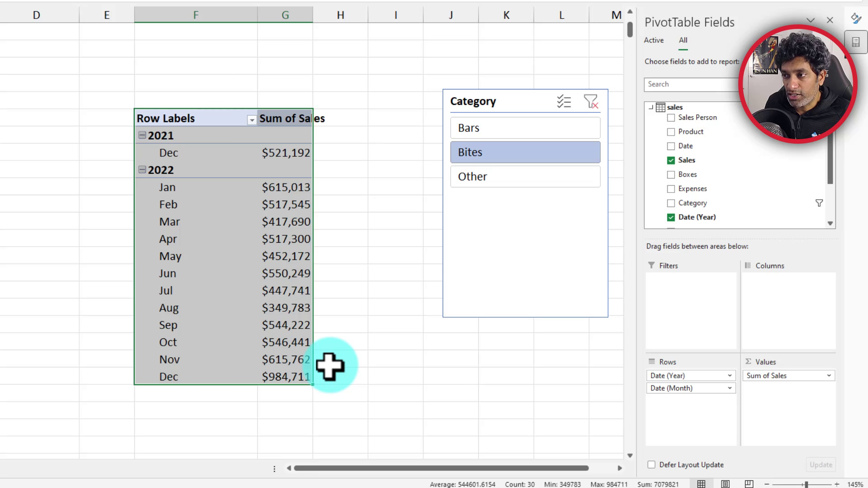
{"action": "key", "text": "ctrl+c"}
{"action": "left_click", "coordinate": [620, 468]}
{"action": "left_click", "coordinate": [620, 468]}
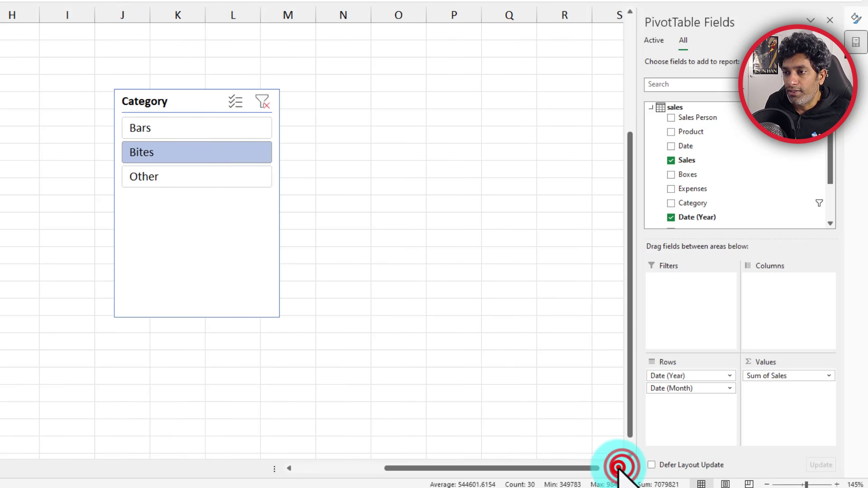
{"action": "left_click_drag", "start_coordinate": [165, 103], "coordinate": [430, 110]}
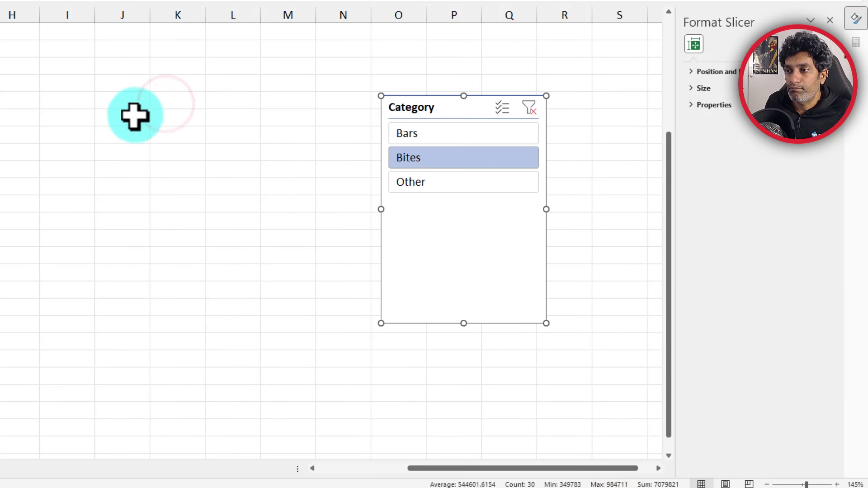
{"action": "left_click", "coordinate": [131, 115]}
{"action": "key", "text": "ctrl+v"}
Paste another copy of the monthly sales PivotTable at N15 and move the Category slicer clear of it.
{"action": "left_click", "coordinate": [324, 118]}
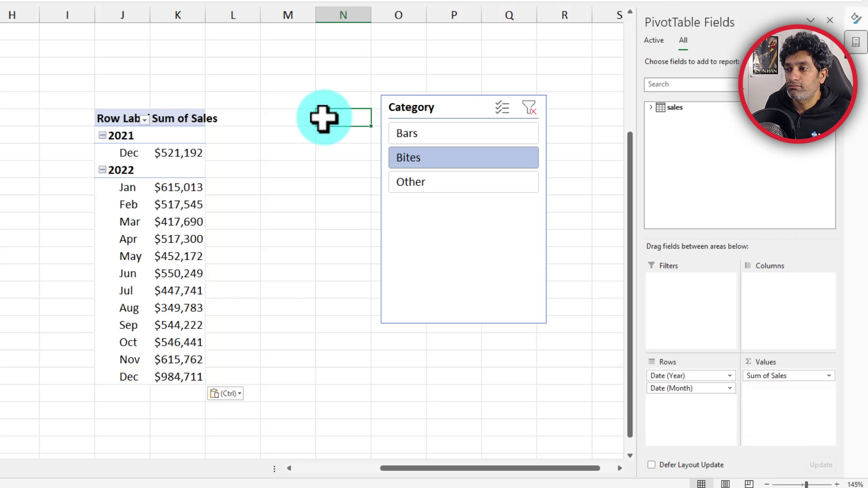
{"action": "key", "text": "ctrl+v"}
{"action": "left_click_drag", "start_coordinate": [466, 101], "coordinate": [543, 97]}
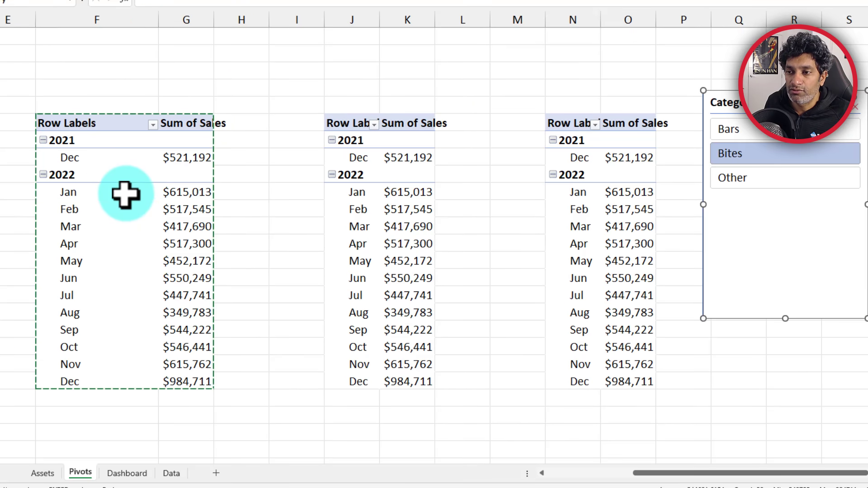
Replace Sum of Sales with Sum of Boxes in the PivotTable at J15 and with Total Profit in the one at N15.
{"action": "left_click", "coordinate": [125, 195]}
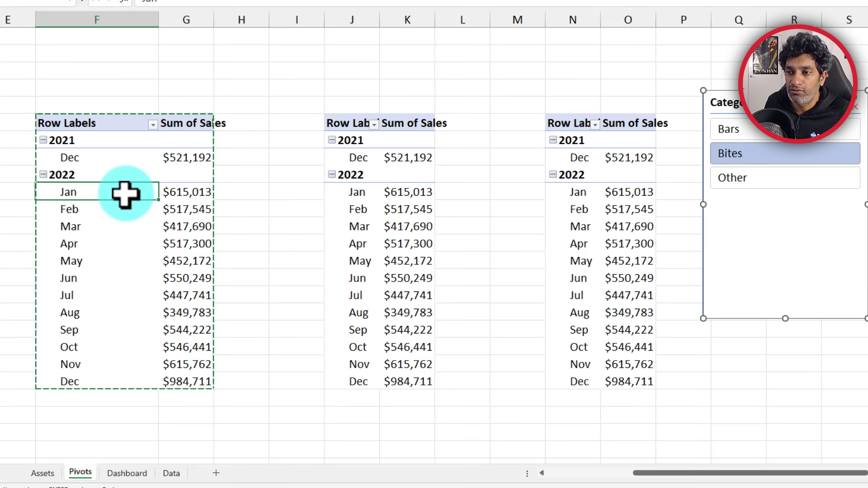
{"action": "left_click", "coordinate": [409, 223]}
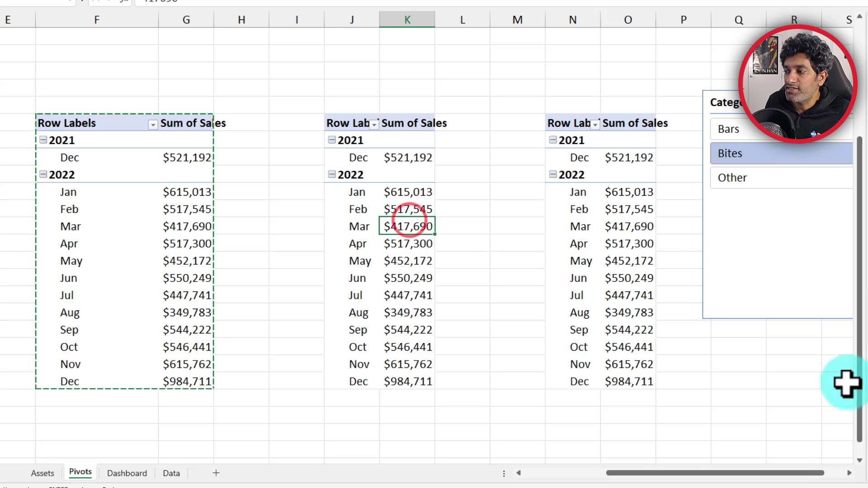
{"action": "left_click_drag", "start_coordinate": [864, 425], "coordinate": [809, 430]}
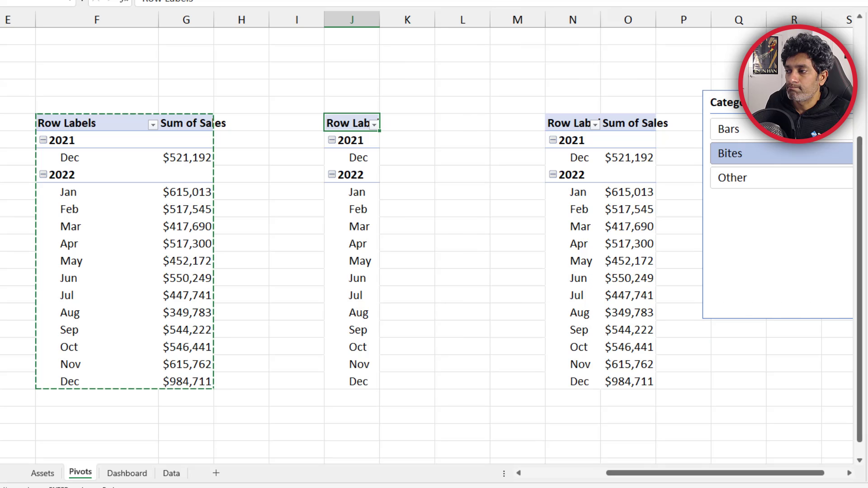
{"action": "left_click", "coordinate": [645, 201]}
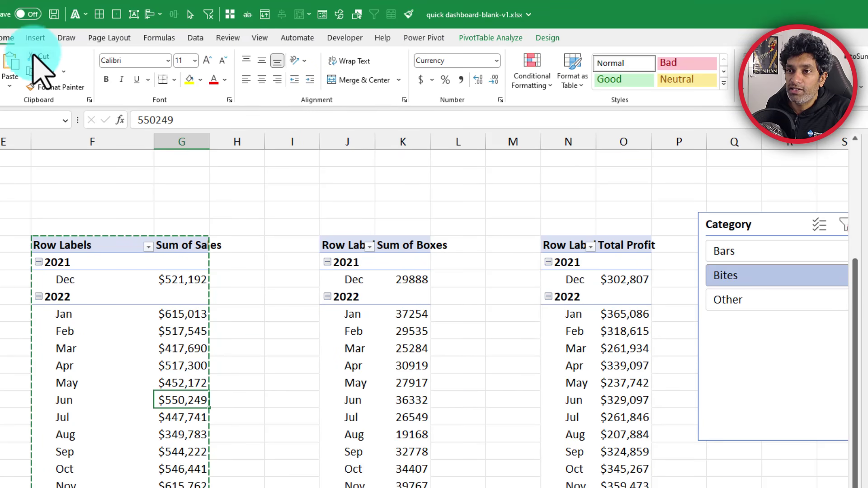
Insert a Line with Markers PivotChart for each of the monthly Sales, Boxes and Total Profit PivotTables.
{"action": "left_click", "coordinate": [36, 38]}
{"action": "left_click", "coordinate": [475, 70]}
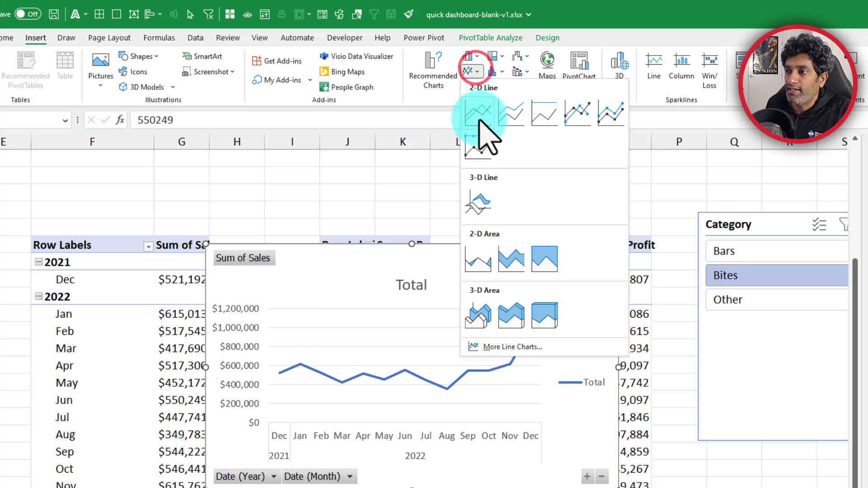
{"action": "left_click", "coordinate": [577, 111]}
{"action": "left_click_drag", "start_coordinate": [422, 330], "coordinate": [361, 296]}
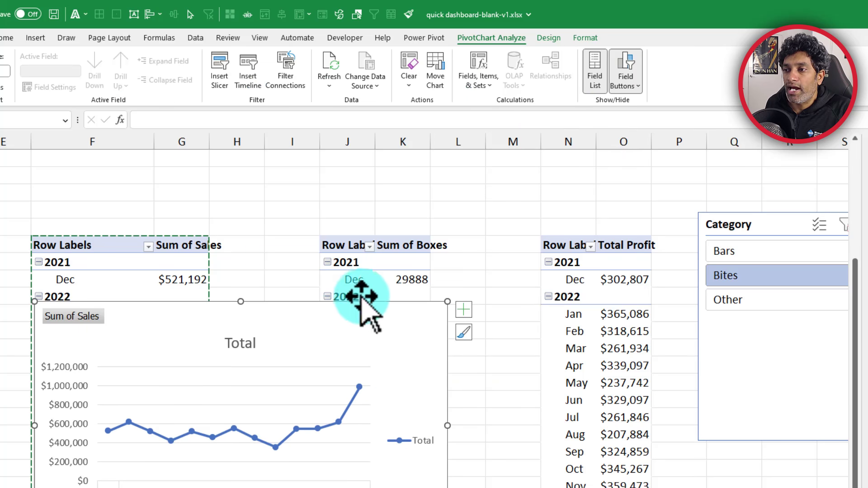
{"action": "left_click", "coordinate": [406, 267]}
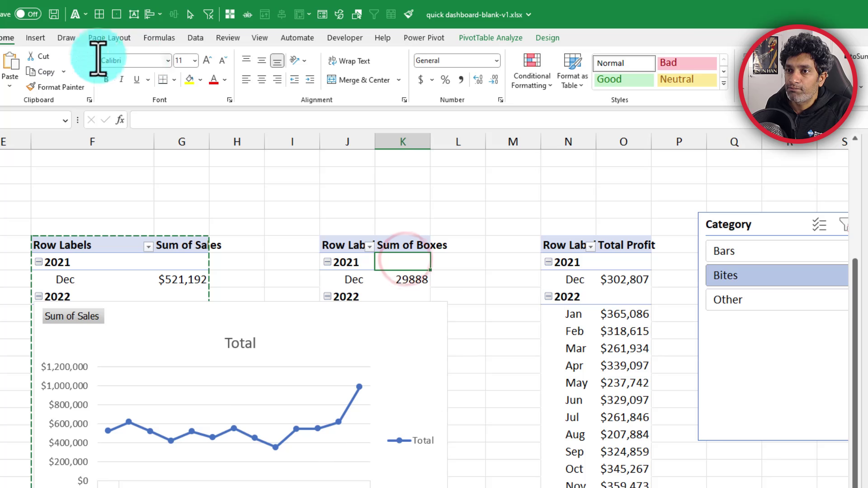
{"action": "left_click", "coordinate": [36, 38]}
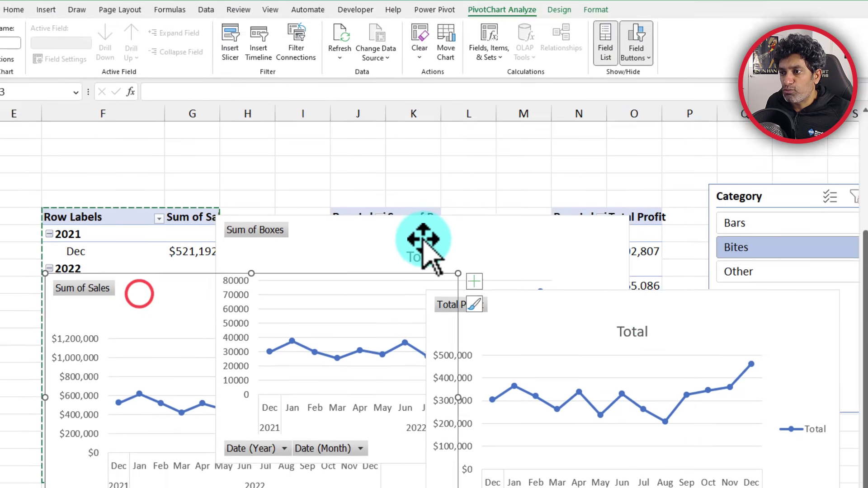
Move the three line charts together from the Pivots sheet to the Dashboard sheet.
{"action": "left_click", "coordinate": [423, 244], "text": "ctrl"}
{"action": "left_click", "coordinate": [671, 313], "text": "ctrl"}
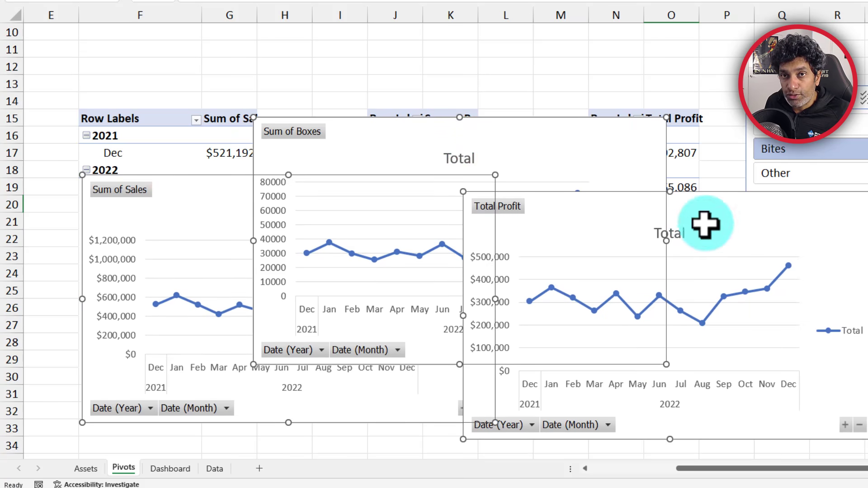
{"action": "key", "text": "ctrl+x"}
{"action": "left_click", "coordinate": [168, 469]}
{"action": "key", "text": "ctrl+v"}
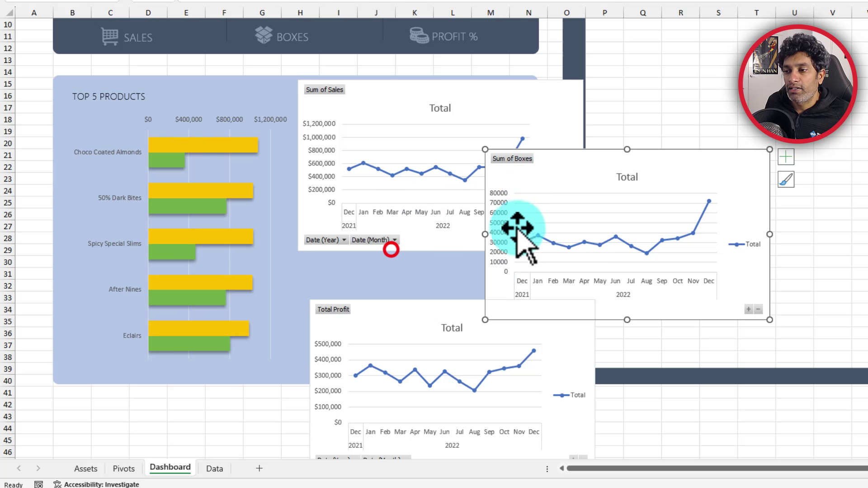
Shrink the three line charts to the same low height and stack them beside the TOP 5 PRODUCTS chart.
{"action": "left_click", "coordinate": [523, 89]}
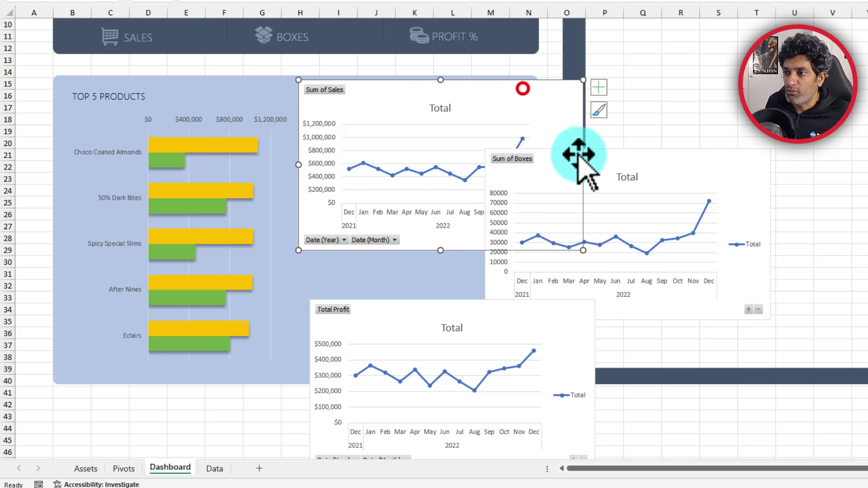
{"action": "left_click", "coordinate": [708, 180], "text": "ctrl"}
{"action": "left_click", "coordinate": [412, 309], "text": "ctrl"}
{"action": "left_click_drag", "start_coordinate": [438, 250], "coordinate": [475, 181]}
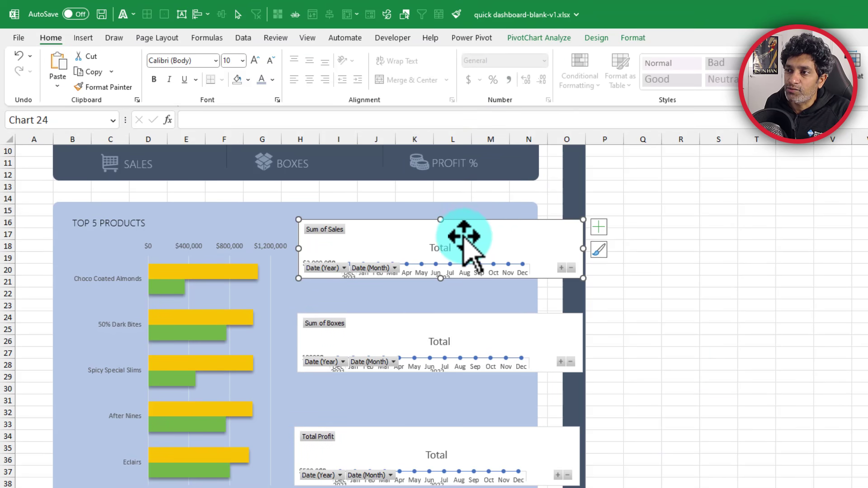
Hide the field buttons on the Sum of Sales line chart and remove its legend and chart title.
{"action": "left_click", "coordinate": [535, 37]}
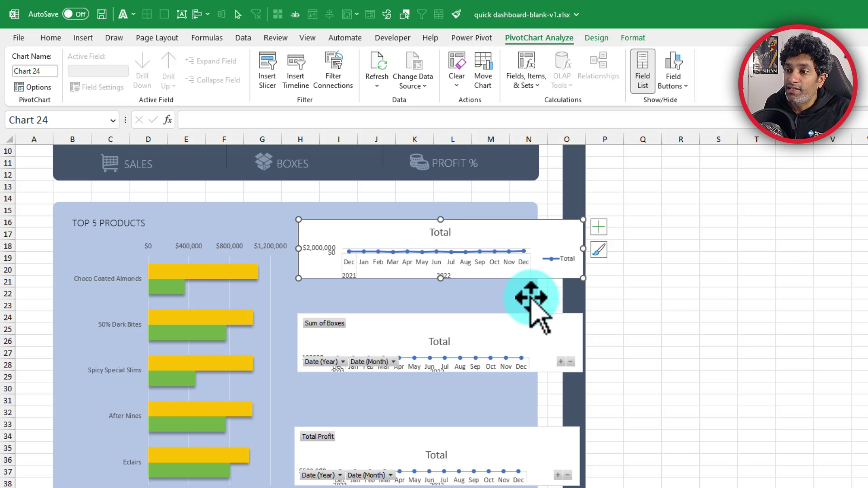
{"action": "left_click", "coordinate": [599, 226]}
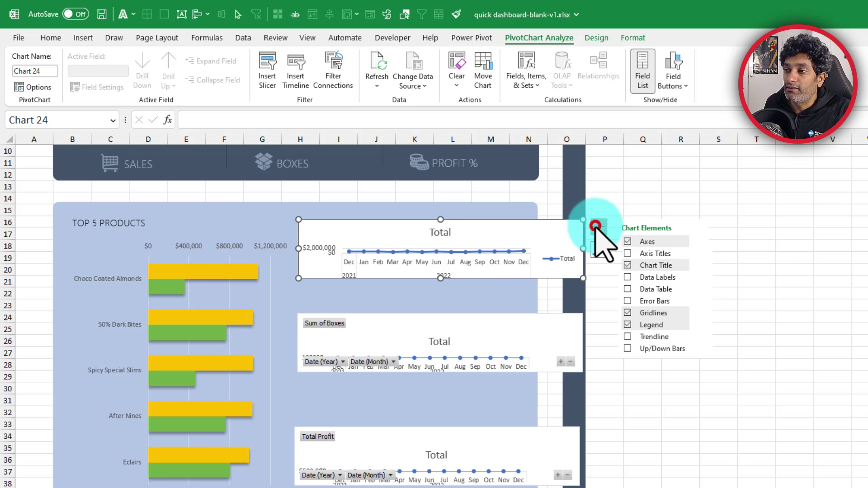
{"action": "left_click", "coordinate": [627, 325]}
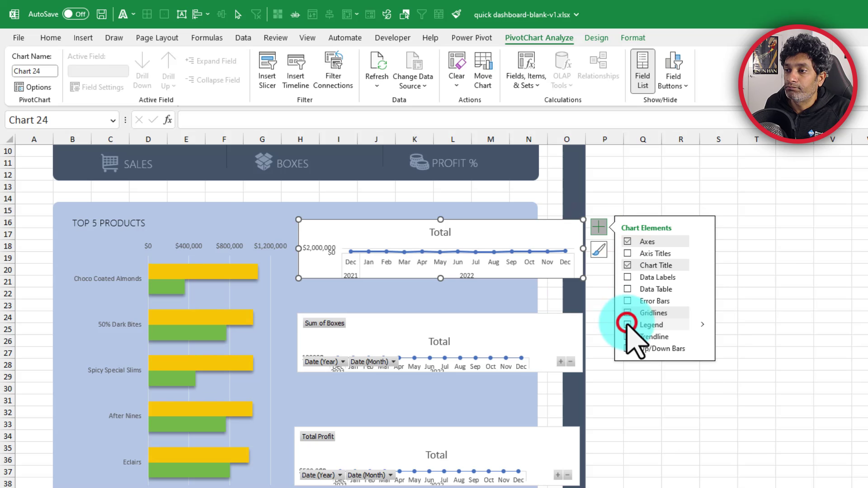
{"action": "left_click", "coordinate": [627, 265]}
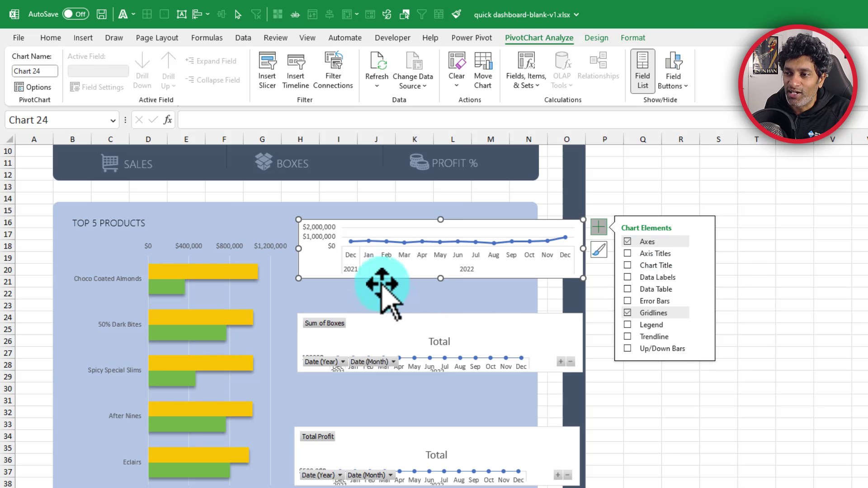
{"action": "left_click", "coordinate": [334, 232]}
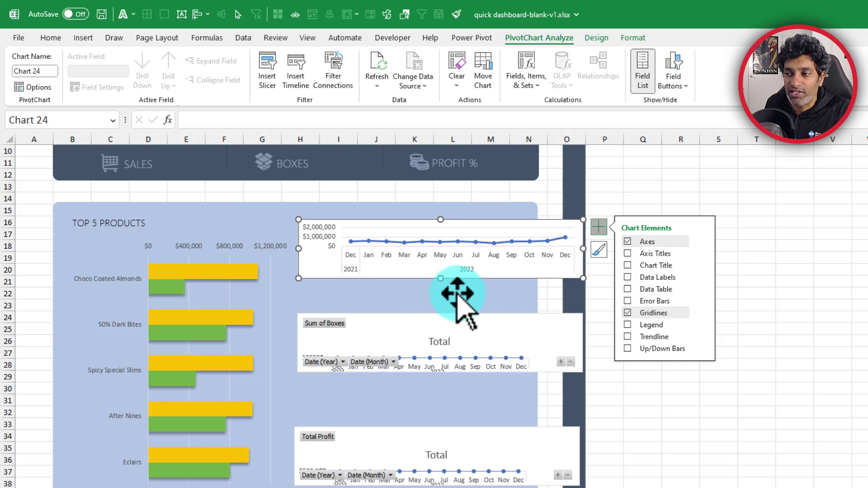
Resize the Sales line chart to about 1.45" high and 4.06" wide, so it fits inside the blue panel.
{"action": "left_click_drag", "start_coordinate": [441, 279], "coordinate": [442, 301]}
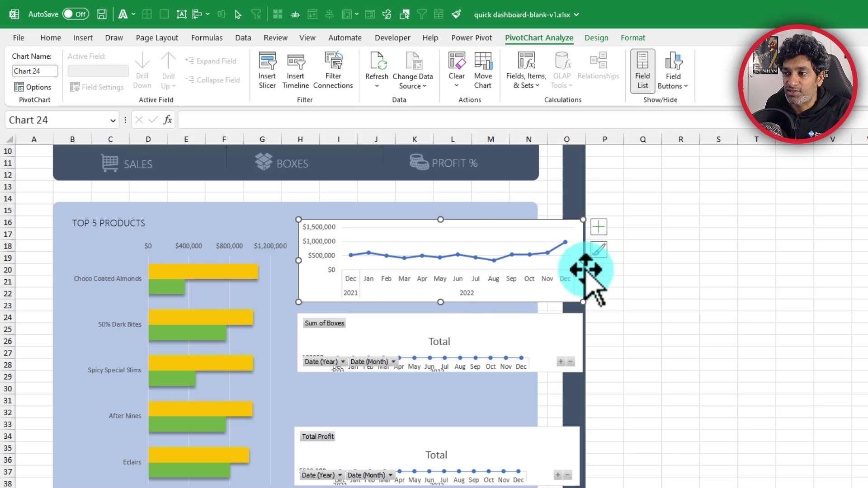
{"action": "left_click_drag", "start_coordinate": [584, 261], "coordinate": [530, 262]}
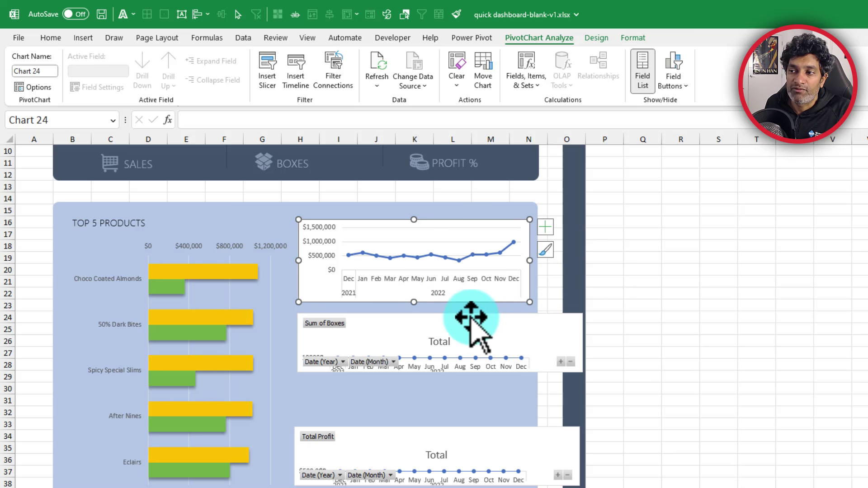
{"action": "left_click", "coordinate": [476, 322]}
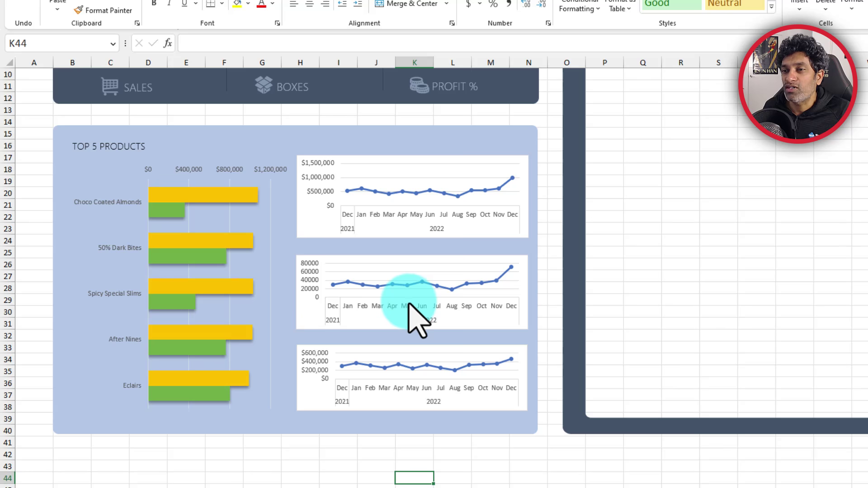
Remove the chart area fill and border from the Sales, Boxes and Total Profit line charts.
{"action": "left_click", "coordinate": [444, 423]}
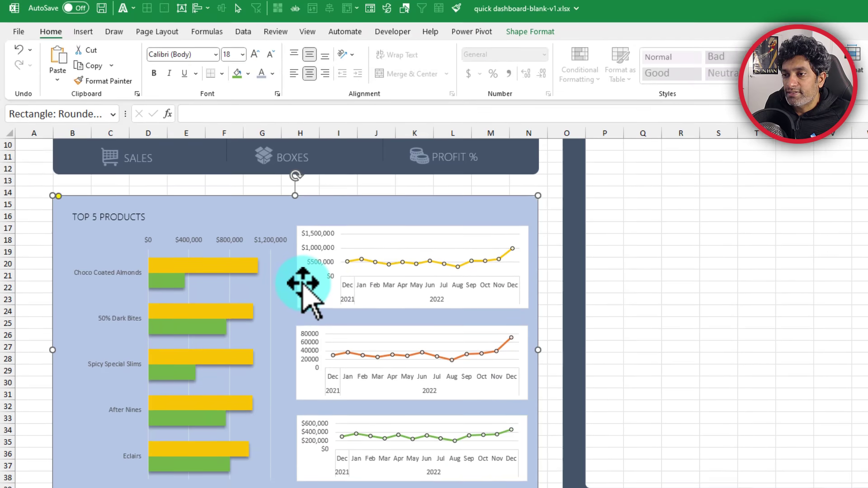
{"action": "left_click", "coordinate": [302, 213]}
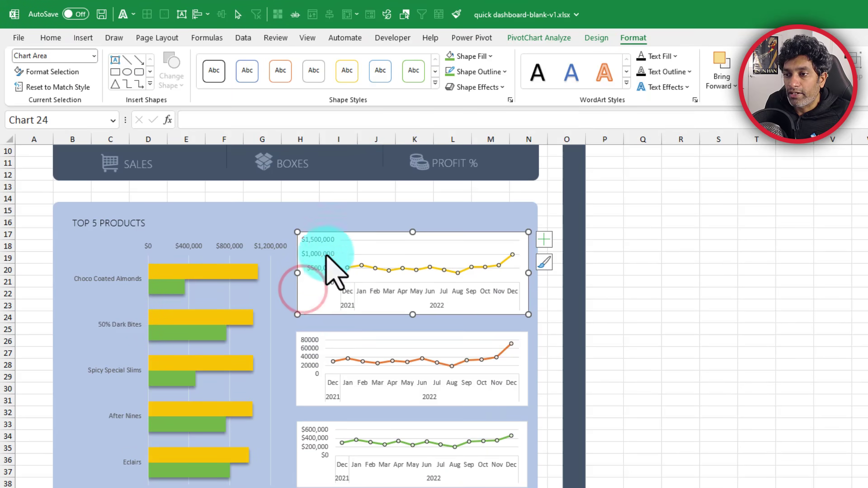
{"action": "left_click", "coordinate": [472, 58]}
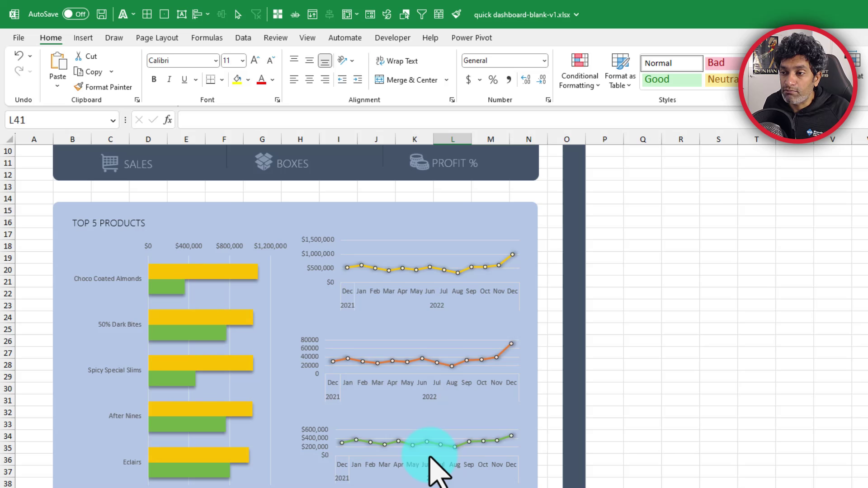
Match the Boxes and Total Profit line charts to the Sales chart's size, 1.45" high and 4.06" wide.
{"action": "left_click", "coordinate": [397, 248]}
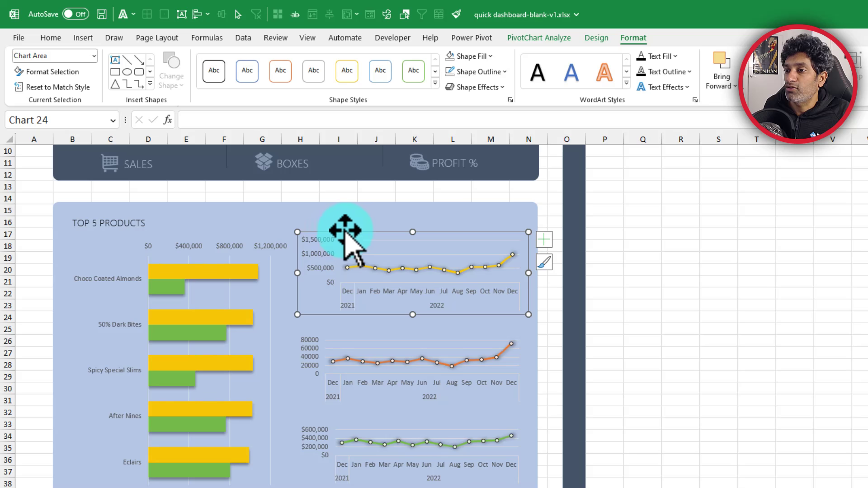
{"action": "key", "text": "ctrl+1"}
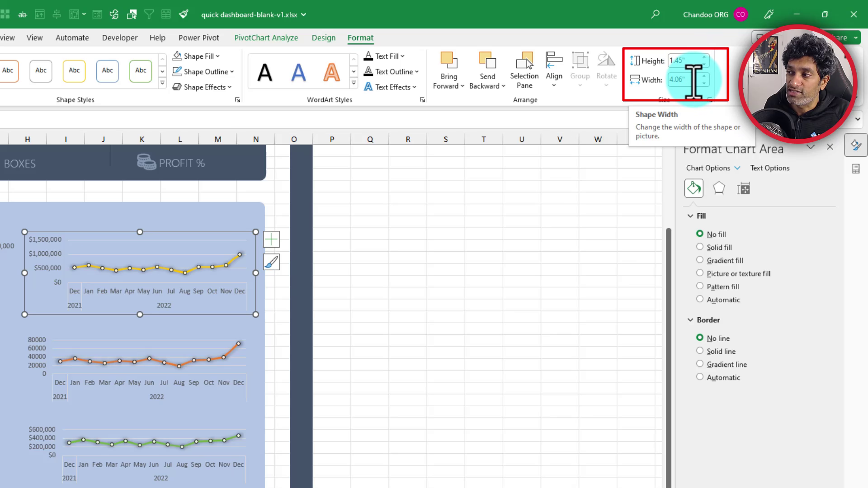
{"action": "left_click", "coordinate": [137, 337]}
{"action": "left_click", "coordinate": [139, 422], "text": "ctrl"}
{"action": "left_click", "coordinate": [256, 38]}
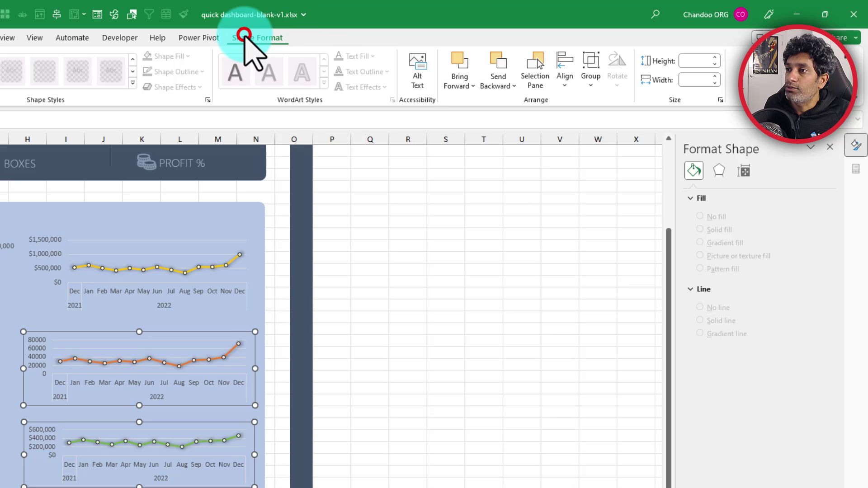
{"action": "left_click", "coordinate": [691, 80]}
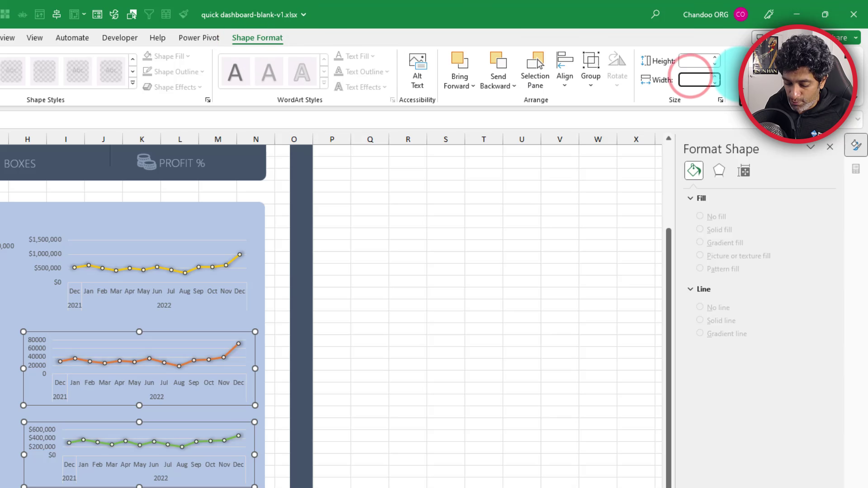
{"action": "type", "text": "4.0"}
{"action": "left_click", "coordinate": [201, 343]}
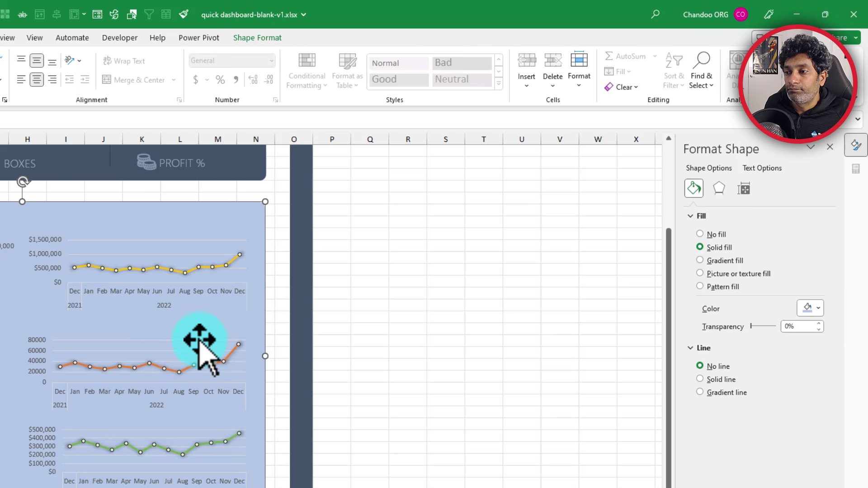
Align the three line charts along their left edges and distribute them vertically.
{"action": "left_click", "coordinate": [200, 343]}
{"action": "left_click", "coordinate": [183, 426]}
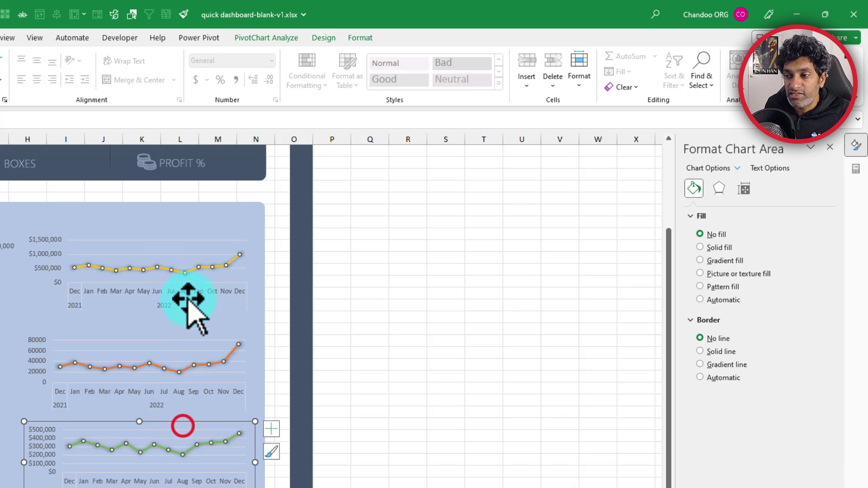
{"action": "left_click", "coordinate": [166, 244]}
{"action": "left_click", "coordinate": [166, 241]}
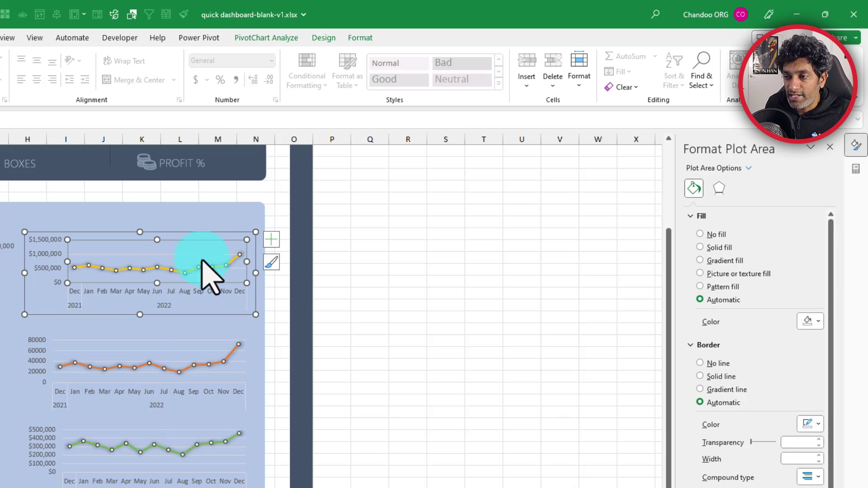
{"action": "left_click", "coordinate": [178, 348], "text": "ctrl"}
{"action": "left_click", "coordinate": [166, 435], "text": "ctrl"}
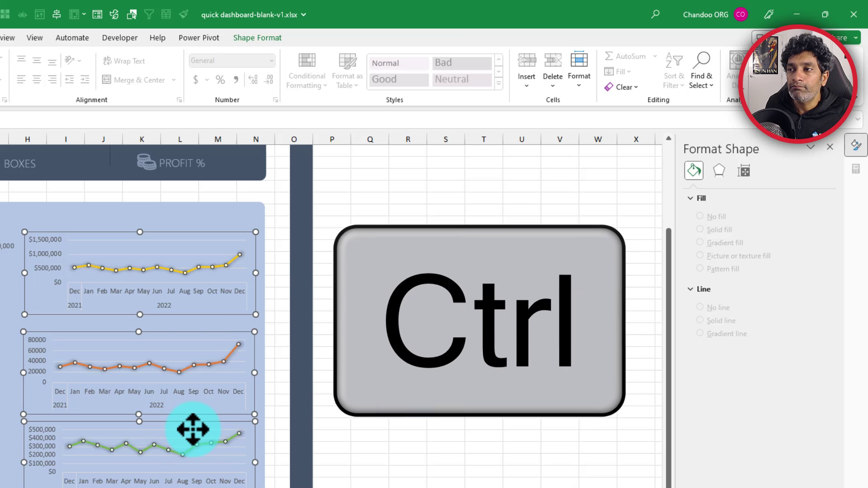
{"action": "left_click", "coordinate": [247, 38]}
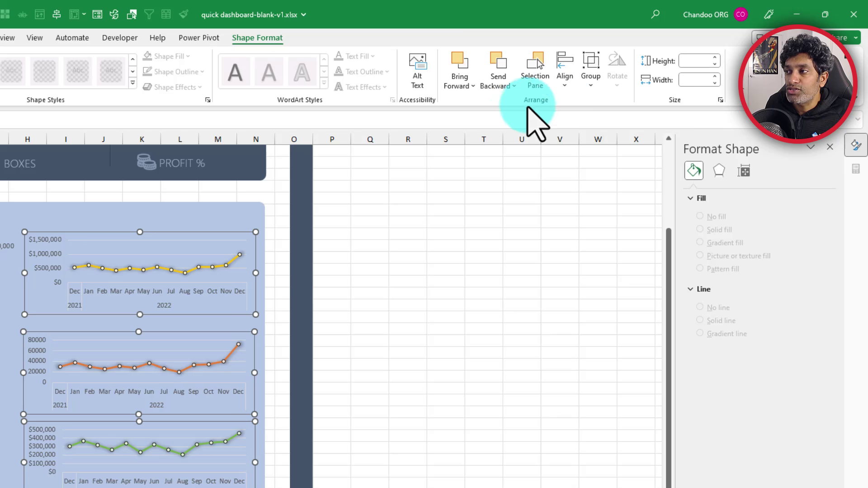
{"action": "left_click", "coordinate": [565, 71]}
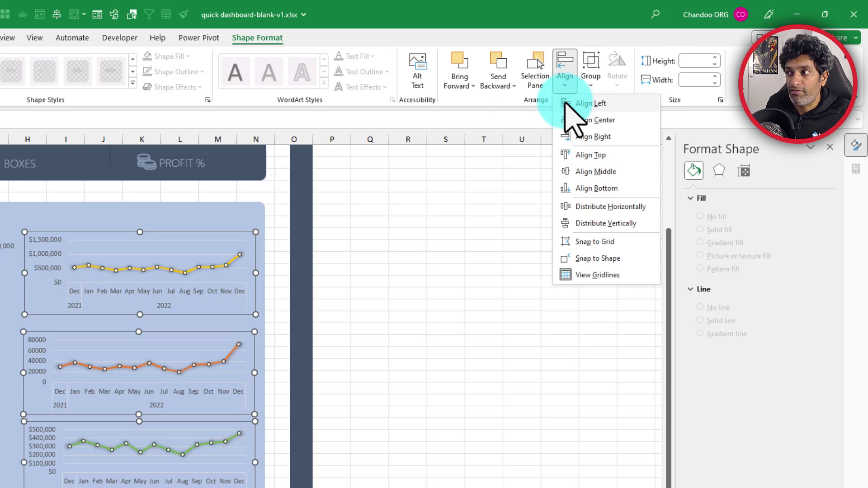
{"action": "left_click", "coordinate": [565, 103]}
{"action": "left_click", "coordinate": [564, 77]}
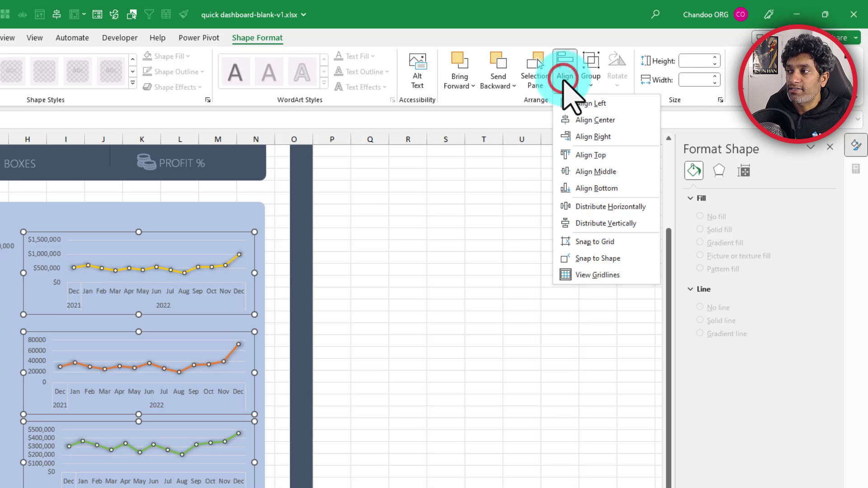
{"action": "left_click", "coordinate": [591, 223]}
{"action": "left_click", "coordinate": [384, 374]}
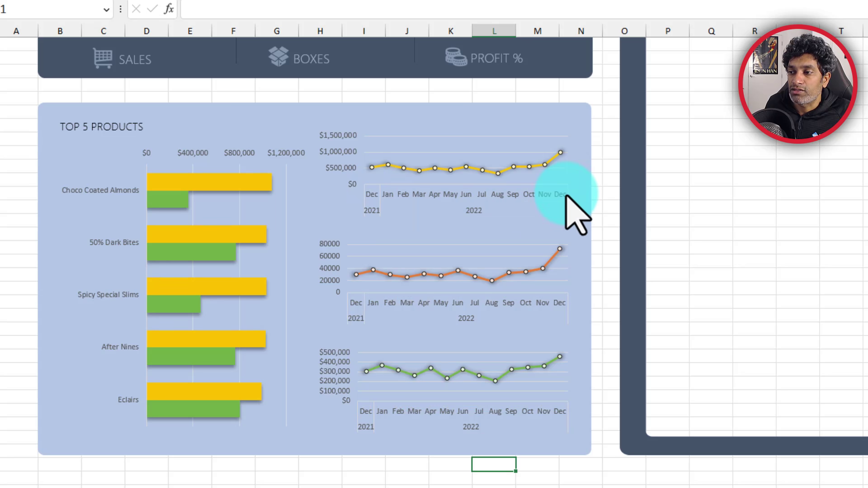
Delete the horizontal date axes from the Boxes and Total Profit line charts.
{"action": "left_click", "coordinate": [437, 306]}
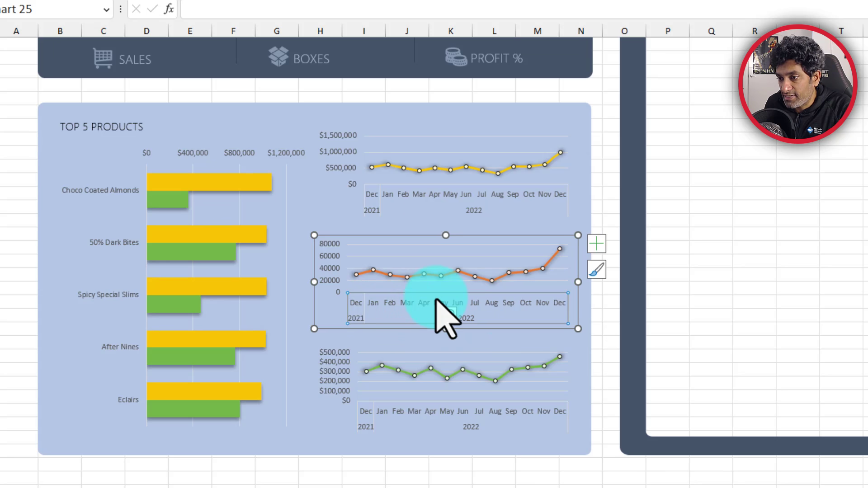
{"action": "key", "text": "Delete"}
{"action": "left_click", "coordinate": [413, 411]}
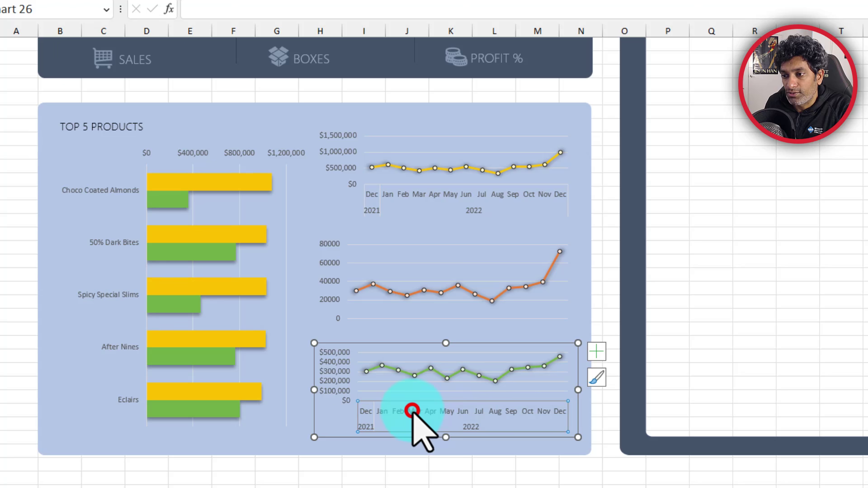
{"action": "key", "text": "Delete"}
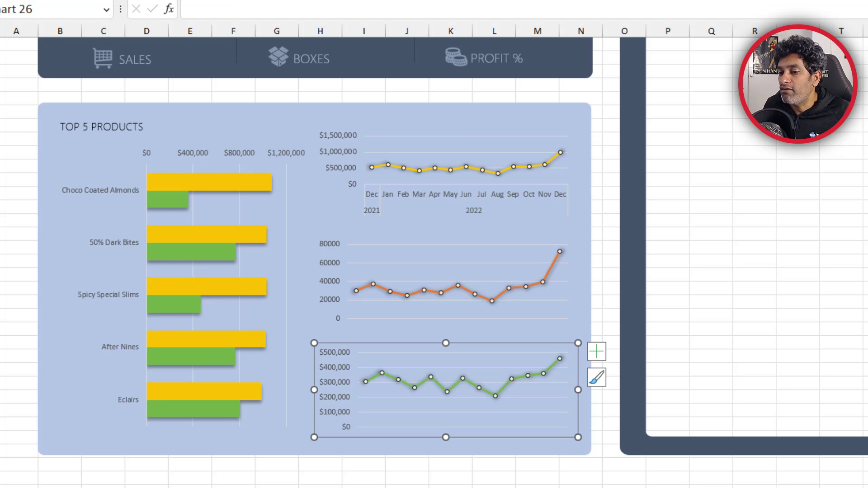
Examine the trend chart labels on the finished dashboard and the blank table area under TITLE on the Dashboard sheet.
{"action": "left_click", "coordinate": [234, 483]}
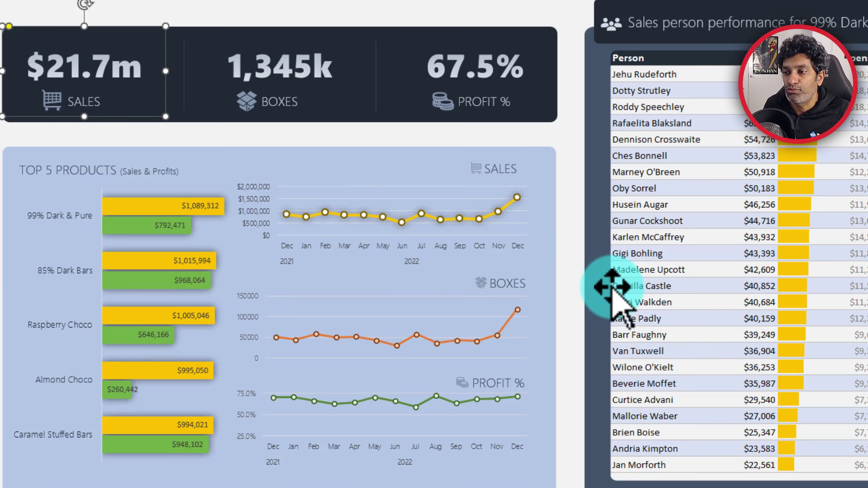
{"action": "left_click", "coordinate": [371, 184]}
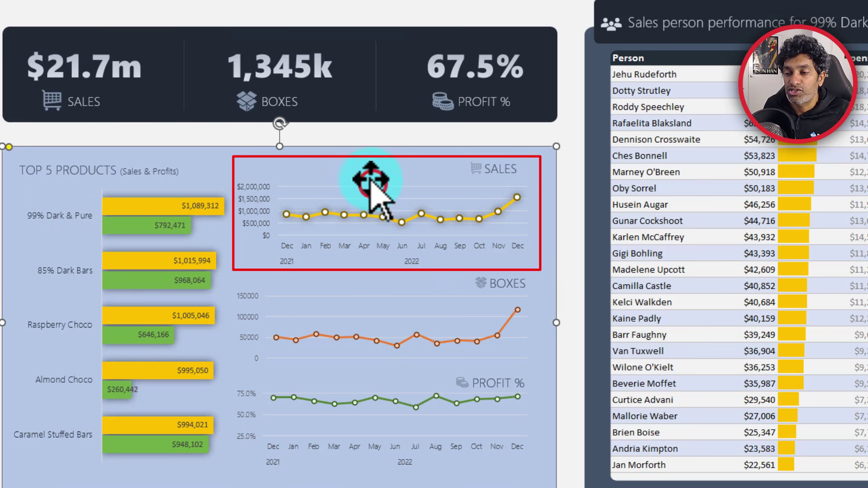
{"action": "left_click", "coordinate": [371, 183]}
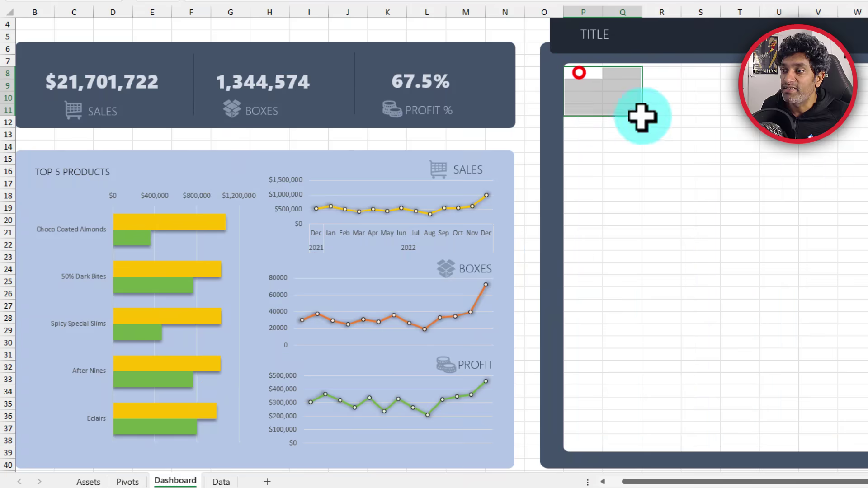
{"action": "left_click_drag", "start_coordinate": [642, 117], "coordinate": [866, 446]}
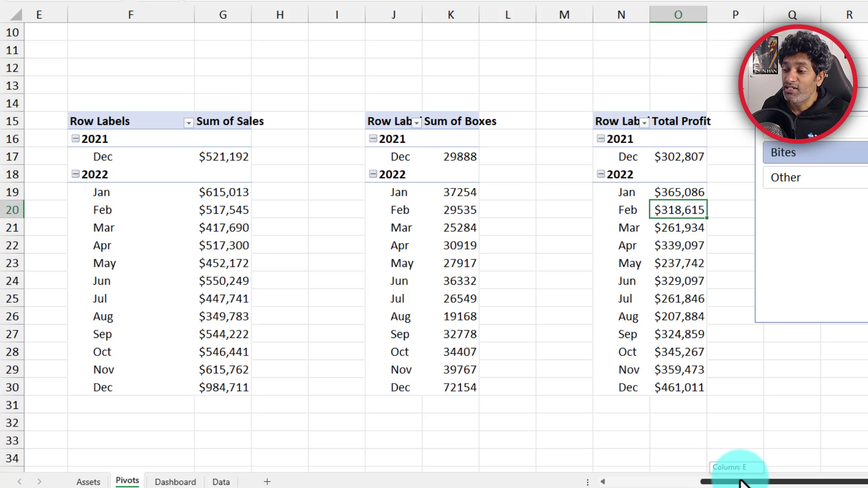
Copy the top-5 products PivotTable on the Pivots sheet and paste the copy at cell A43.
{"action": "left_click_drag", "start_coordinate": [744, 484], "coordinate": [599, 479]}
{"action": "left_click", "coordinate": [244, 175]}
{"action": "left_click_drag", "start_coordinate": [69, 118], "coordinate": [229, 213]}
{"action": "key", "text": "ctrl+c"}
{"action": "scroll", "coordinate": [171, 325], "scroll_direction": "down", "scroll_amount": 7}
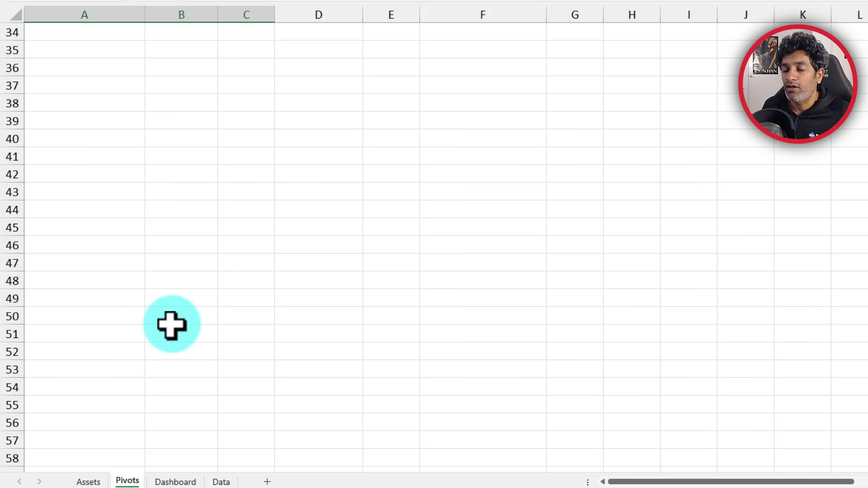
{"action": "left_click", "coordinate": [95, 187]}
{"action": "key", "text": "ctrl+v"}
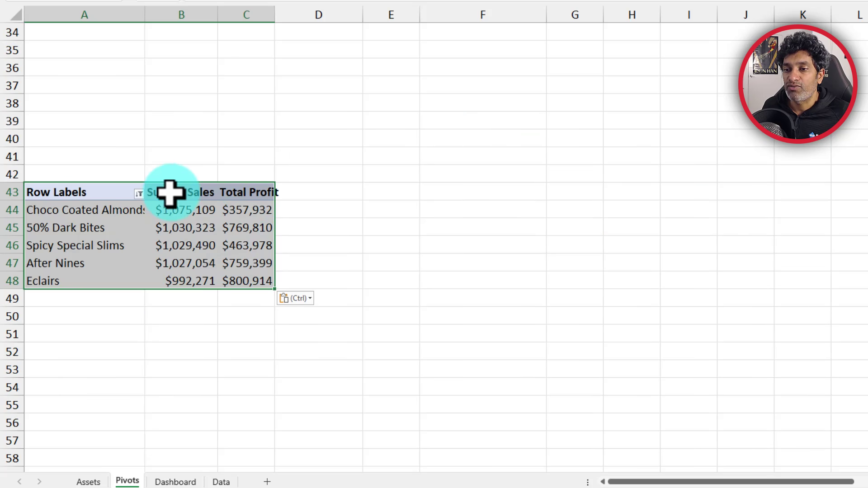
Replace Product with the salesperson field in the rows of the PivotTable pasted at A43.
{"action": "left_click", "coordinate": [142, 226]}
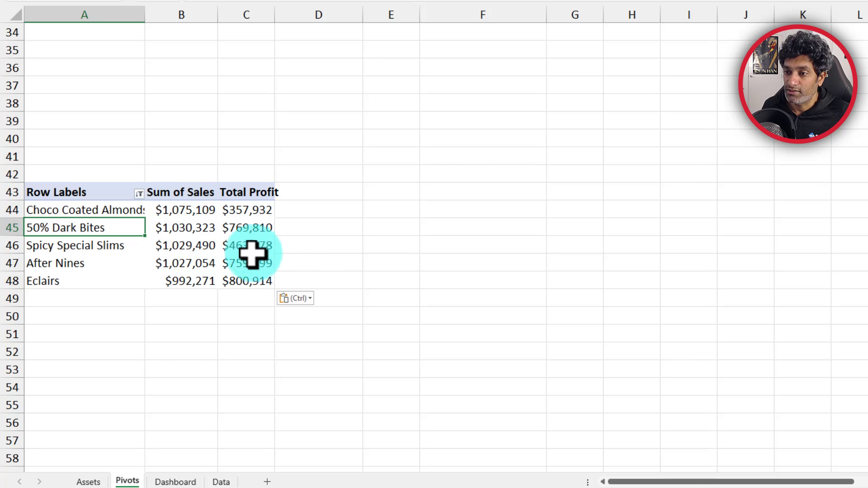
{"action": "left_click_drag", "start_coordinate": [475, 226], "coordinate": [408, 152]}
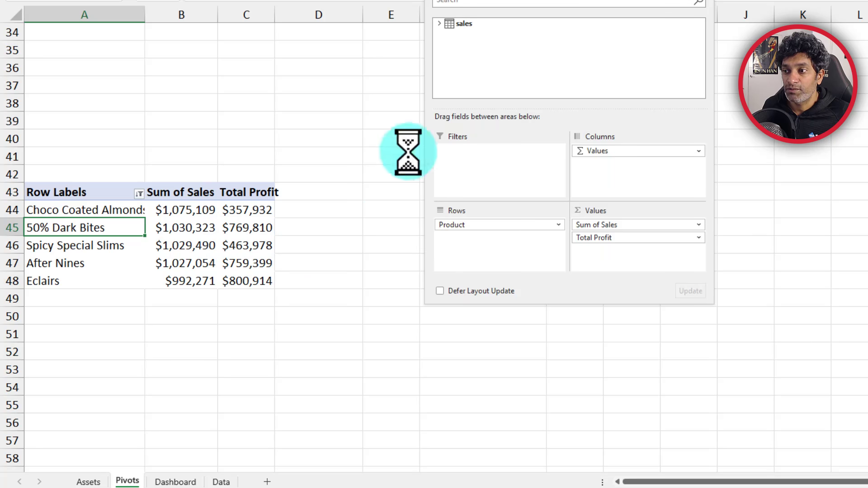
{"action": "left_click", "coordinate": [481, 48]}
{"action": "left_click_drag", "start_coordinate": [488, 32], "coordinate": [493, 257]}
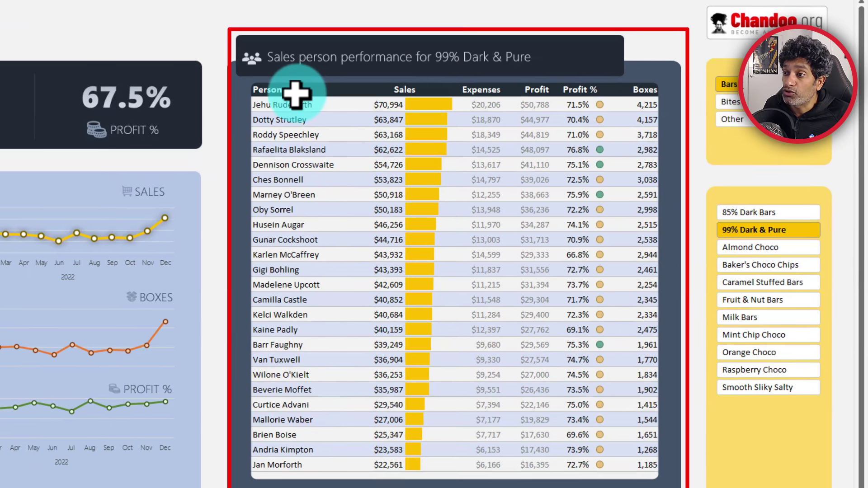
Examine the Person, Sales, Expenses, Profit, Profit % and Boxes columns of the finished dashboard's salesperson performance table.
{"action": "left_click", "coordinate": [298, 100]}
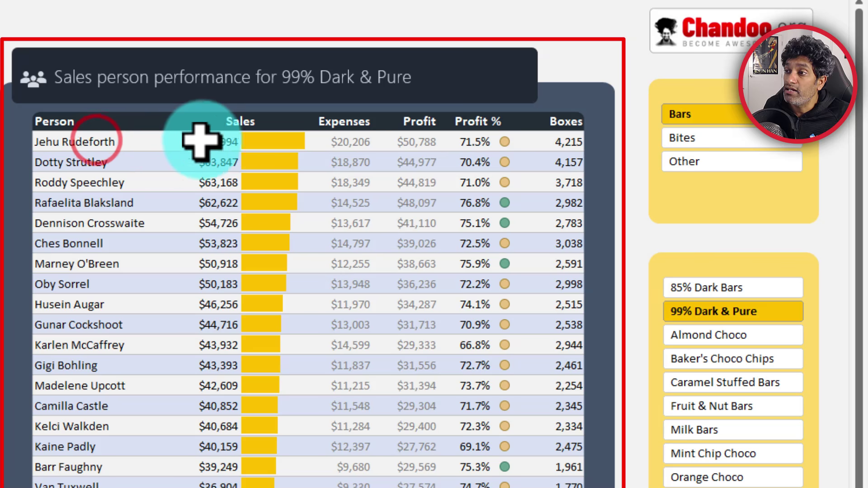
{"action": "left_click", "coordinate": [350, 140]}
{"action": "left_click", "coordinate": [423, 142]}
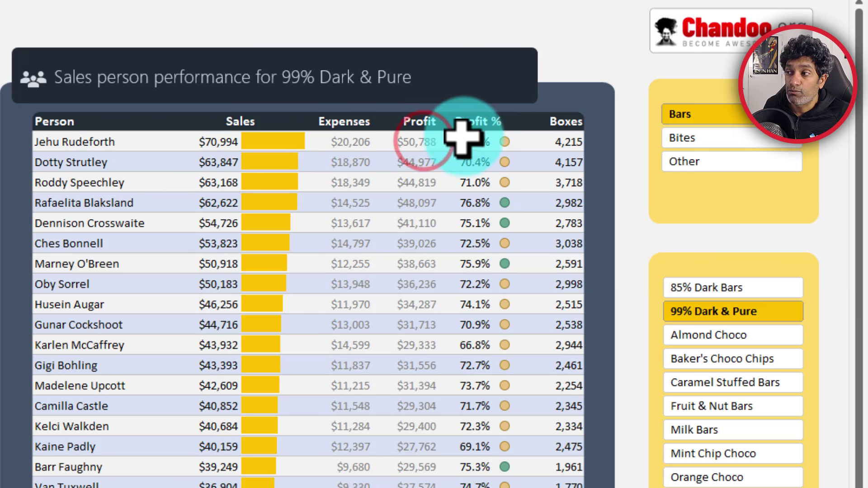
{"action": "left_click", "coordinate": [466, 138]}
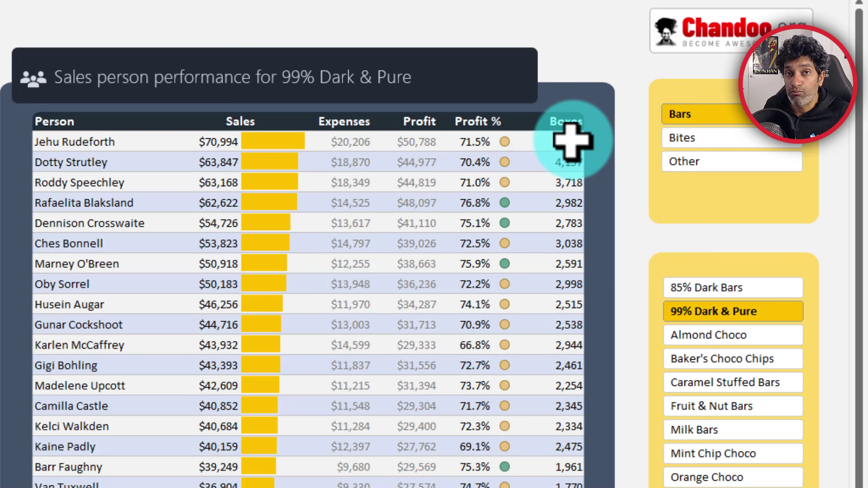
{"action": "left_click", "coordinate": [571, 141]}
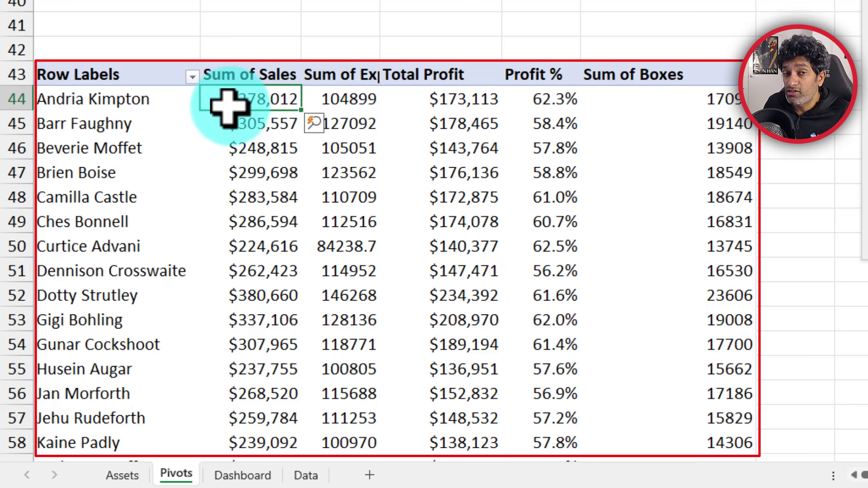
{"action": "mouse_move", "coordinate": [228, 107]}
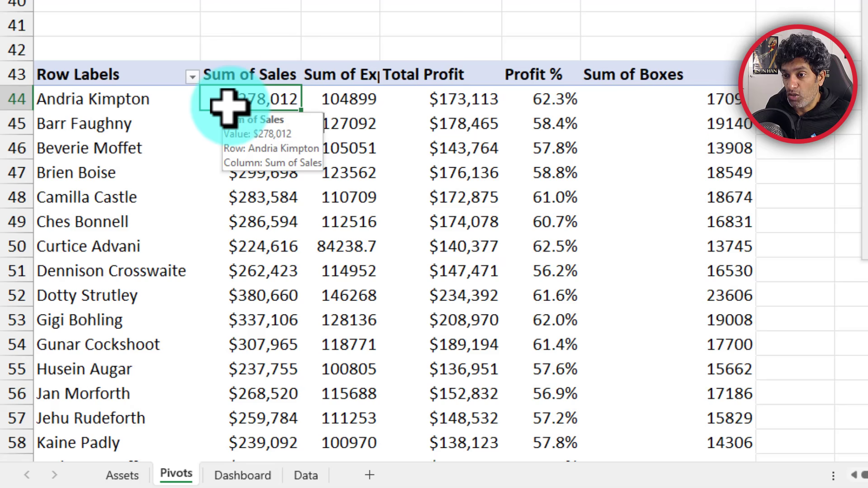
Sort the salesperson PivotTable at A43 by Sum of Sales from largest to smallest.
{"action": "right_click", "coordinate": [252, 103]}
{"action": "left_click", "coordinate": [307, 247]}
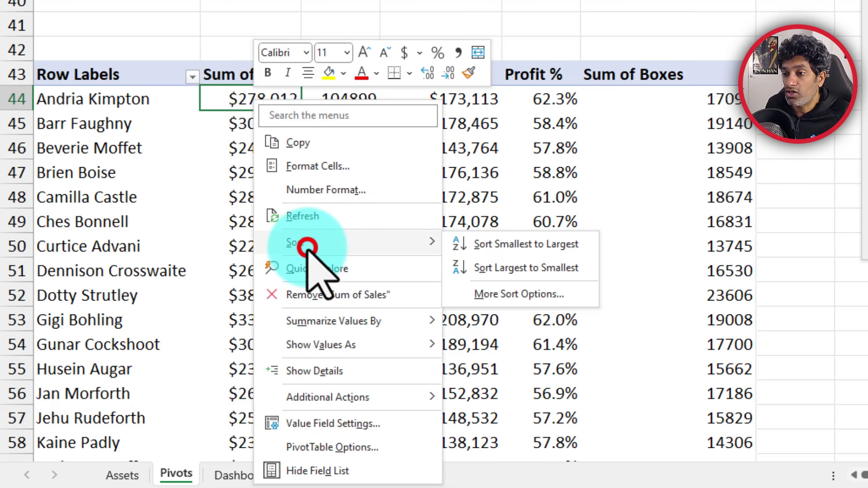
{"action": "left_click", "coordinate": [520, 269]}
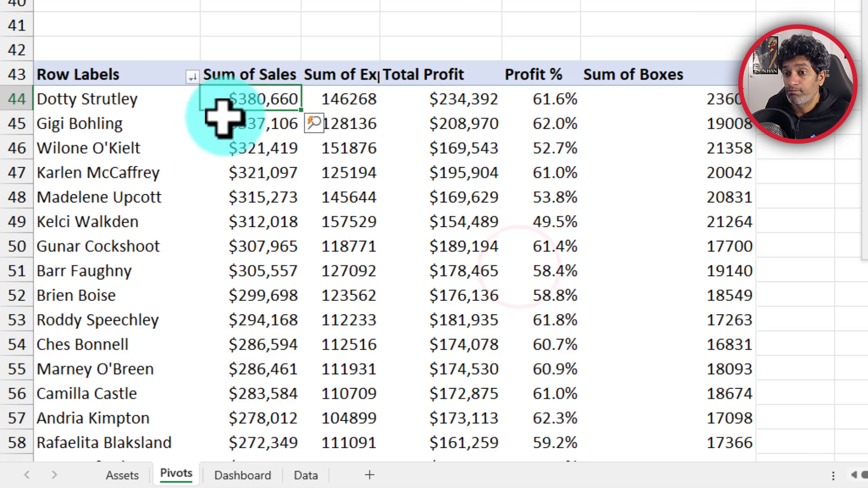
Filter the PivotTables to the Bars category with the Category slicer and return to the salesperson PivotTable.
{"action": "scroll", "coordinate": [291, 210], "scroll_direction": "up", "scroll_amount": 2}
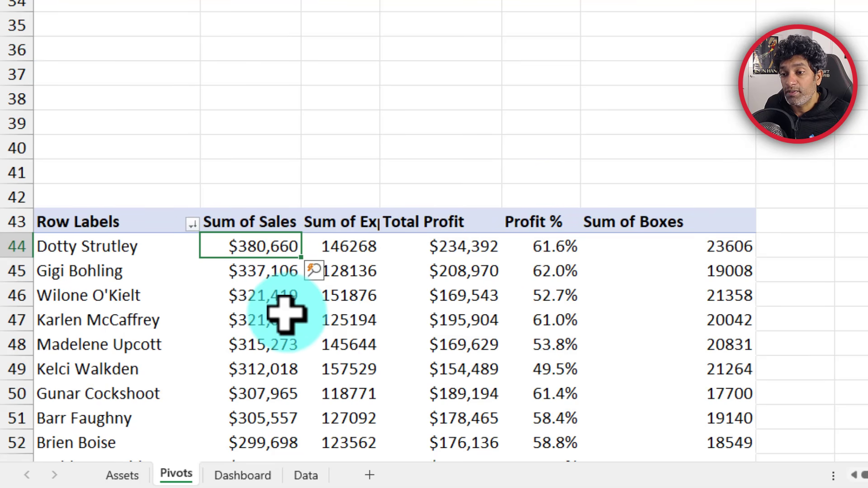
{"action": "scroll", "coordinate": [737, 310], "scroll_direction": "up", "scroll_amount": 7}
{"action": "left_click_drag", "start_coordinate": [719, 478], "coordinate": [792, 483]}
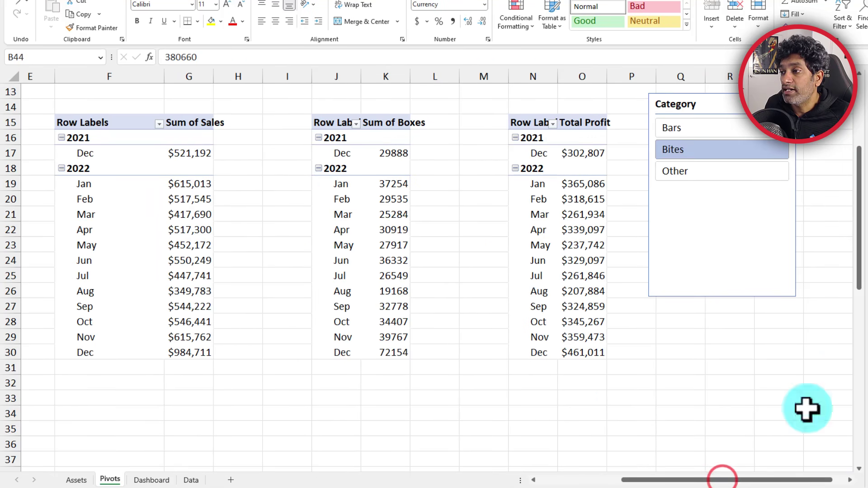
{"action": "left_click", "coordinate": [688, 132]}
{"action": "left_click", "coordinate": [567, 482]}
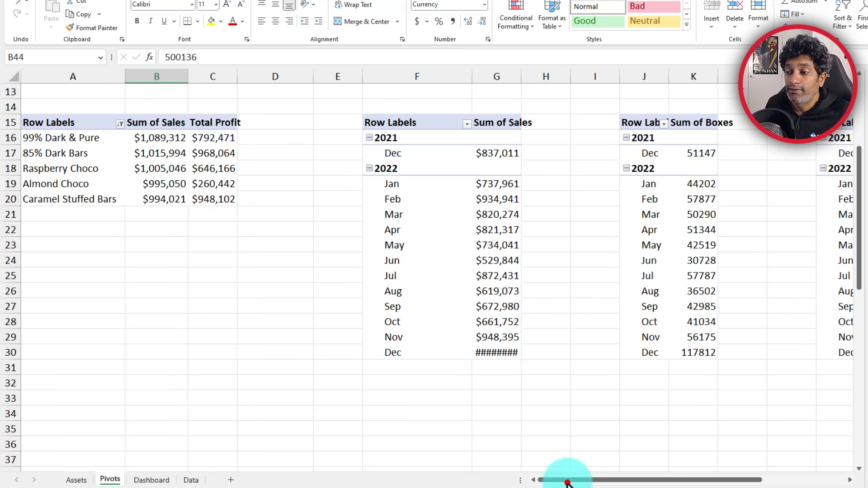
{"action": "scroll", "coordinate": [249, 353], "scroll_direction": "down", "scroll_amount": 9}
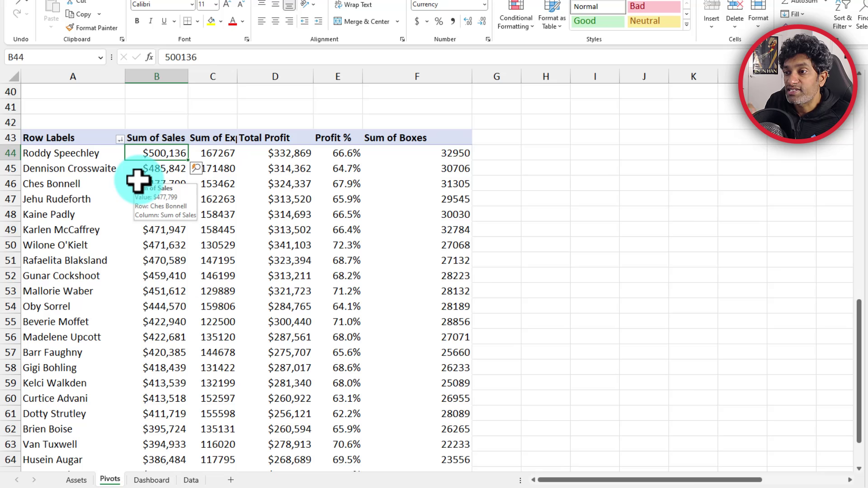
Add a Product slicer to the salesperson PivotTable on the Pivots sheet and place it beside the table.
{"action": "left_click", "coordinate": [176, 183]}
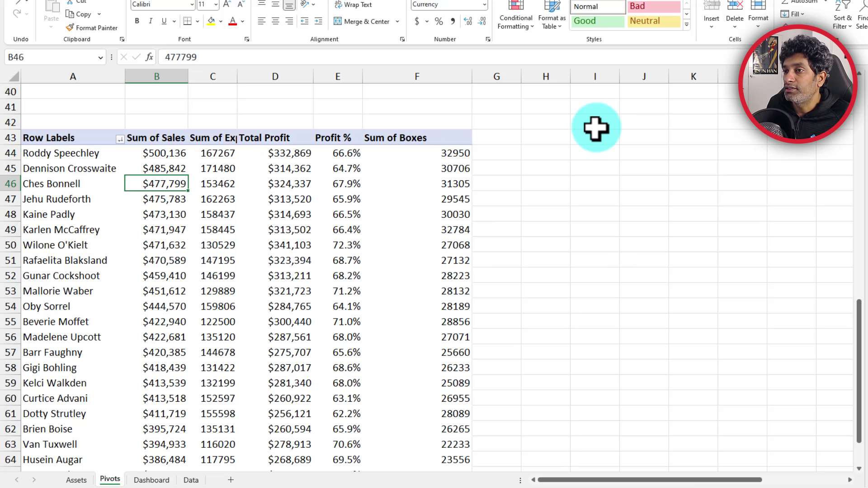
{"action": "key", "text": "alt+j"}
{"action": "key", "text": "t"}
{"action": "key", "text": "l"}
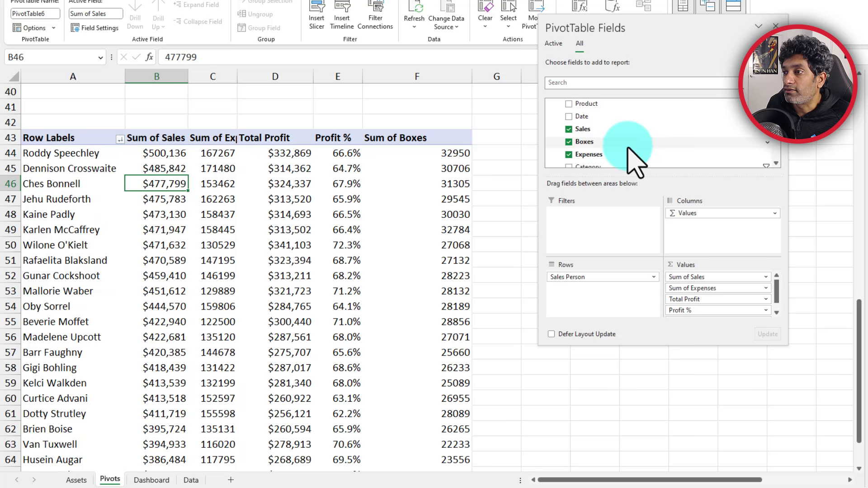
{"action": "scroll", "coordinate": [628, 149], "scroll_direction": "up", "scroll_amount": 2}
{"action": "right_click", "coordinate": [586, 125]}
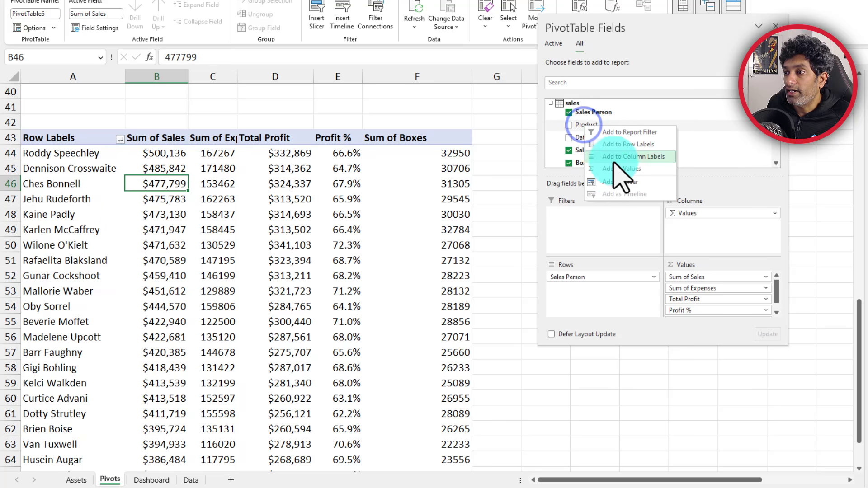
{"action": "left_click", "coordinate": [614, 183]}
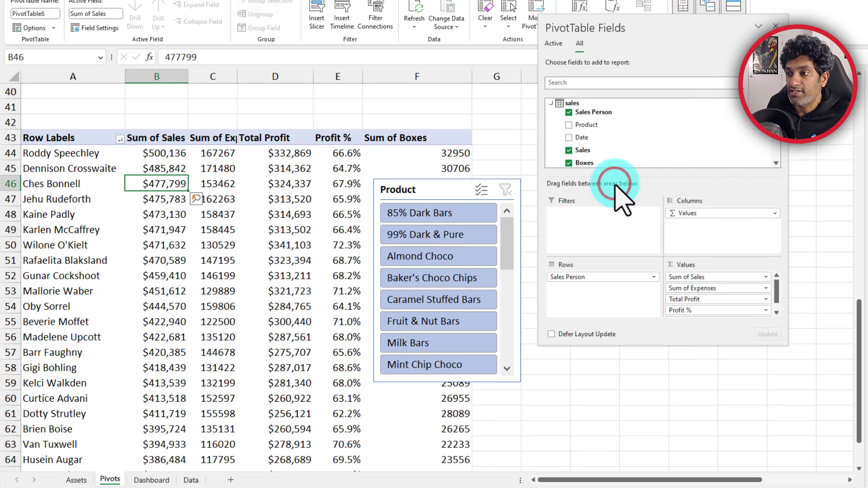
{"action": "double_click", "coordinate": [609, 25]}
{"action": "left_click_drag", "start_coordinate": [480, 197], "coordinate": [608, 135]}
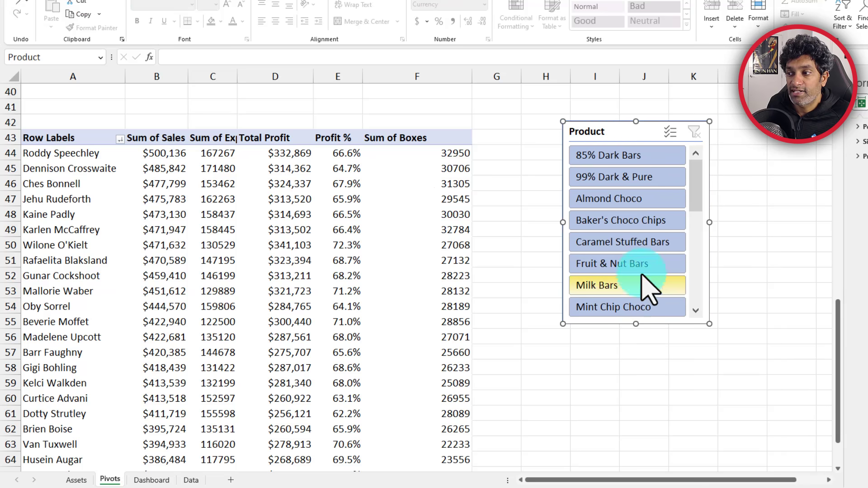
Browse the products in the Product slicer and filter the salesperson PivotTable to Milk Bars.
{"action": "scroll", "coordinate": [642, 271], "scroll_direction": "down", "scroll_amount": 4}
{"action": "scroll", "coordinate": [646, 279], "scroll_direction": "up", "scroll_amount": 5}
{"action": "scroll", "coordinate": [629, 217], "scroll_direction": "down", "scroll_amount": 1}
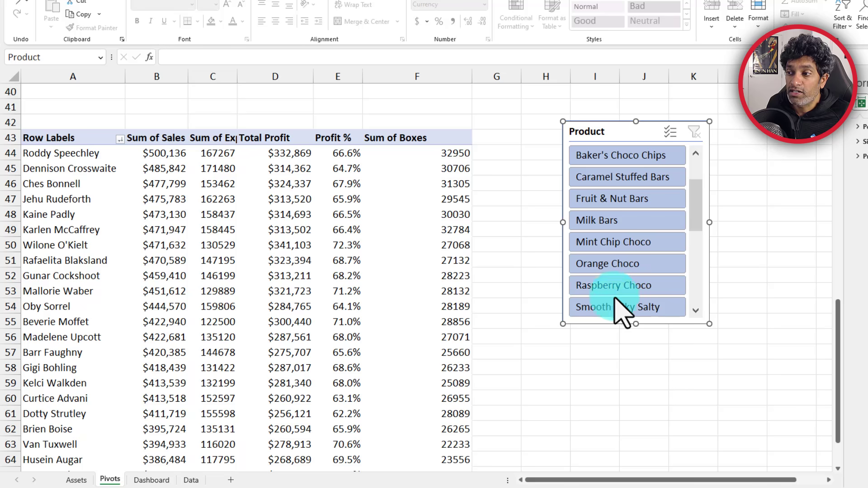
{"action": "left_click", "coordinate": [595, 221]}
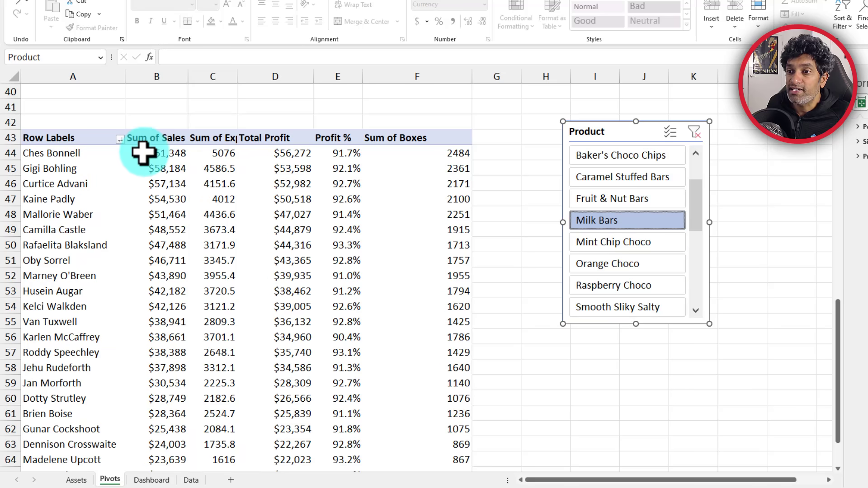
Examine the first salesperson's sales, expenses, profit, profit % and boxes in the filtered PivotTable.
{"action": "left_click_drag", "start_coordinate": [66, 155], "coordinate": [173, 158]}
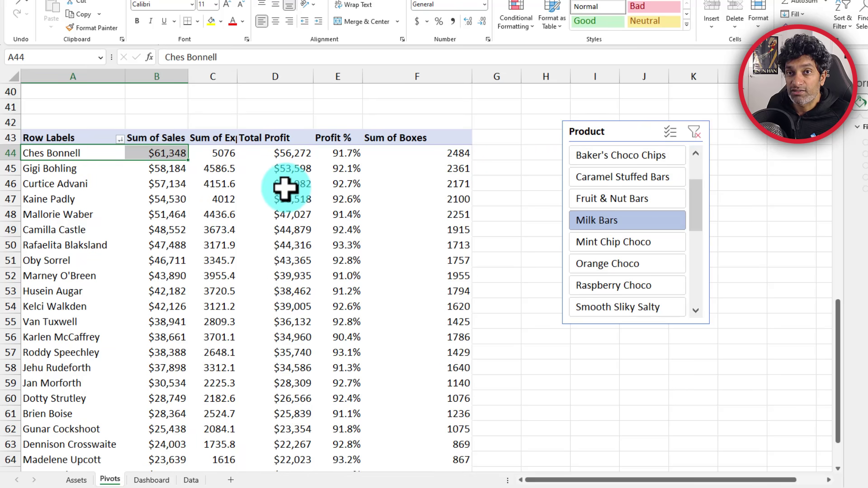
{"action": "left_click", "coordinate": [217, 152]}
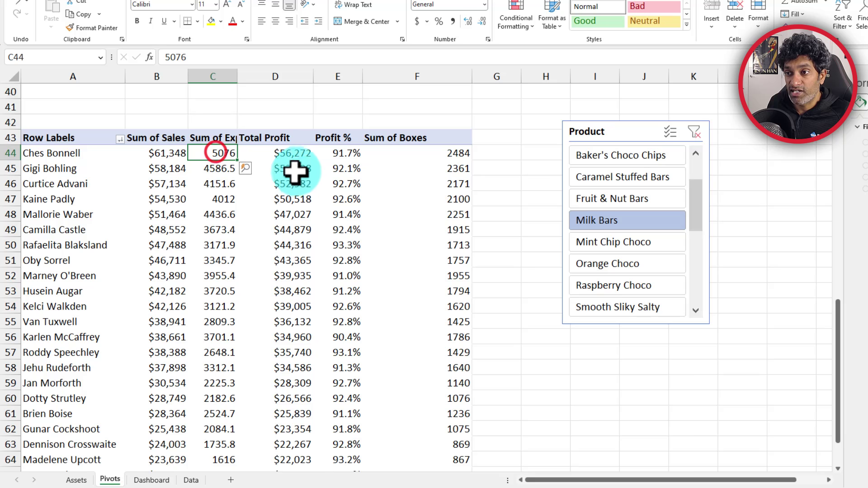
{"action": "left_click", "coordinate": [269, 154]}
{"action": "left_click", "coordinate": [343, 155]}
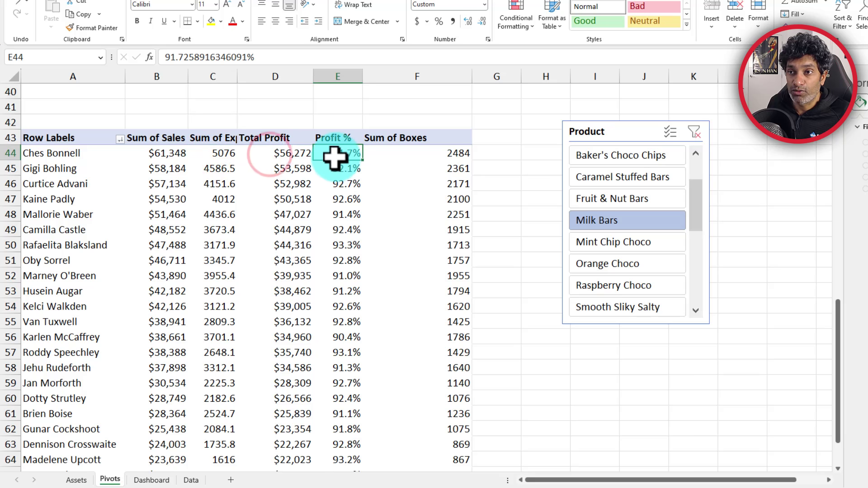
{"action": "left_click", "coordinate": [442, 156]}
Copy the salesperson PivotTable's data rows without headers, A44:F66, and paste them as links at cell P8 of the Dashboard sheet.
{"action": "left_click_drag", "start_coordinate": [56, 153], "coordinate": [366, 368]}
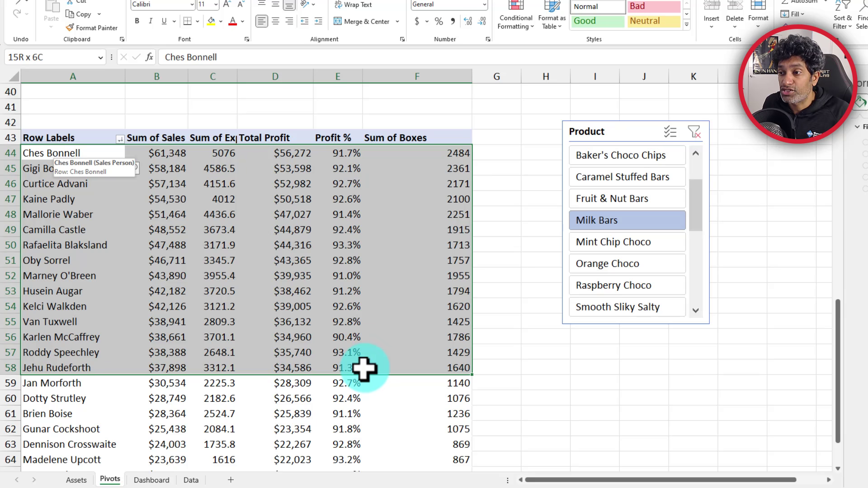
{"action": "key", "text": "ctrl+shift+Down"}
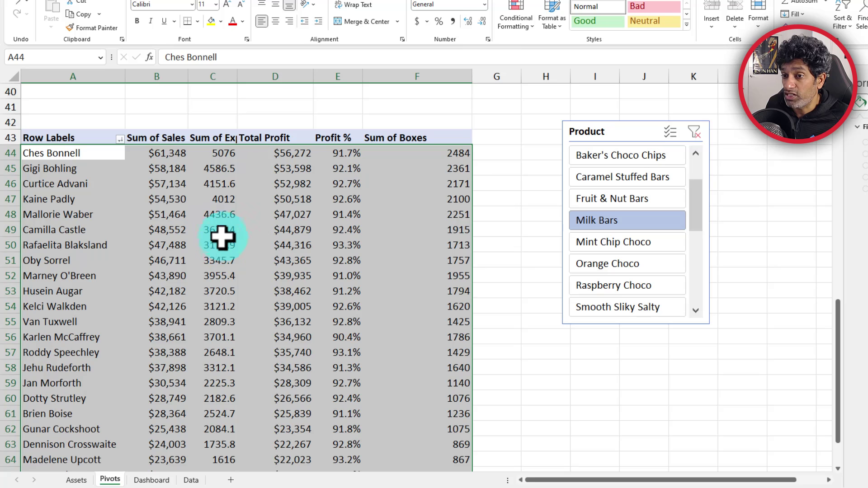
{"action": "left_click_drag", "start_coordinate": [83, 154], "coordinate": [406, 458]}
{"action": "key", "text": "ctrl+c"}
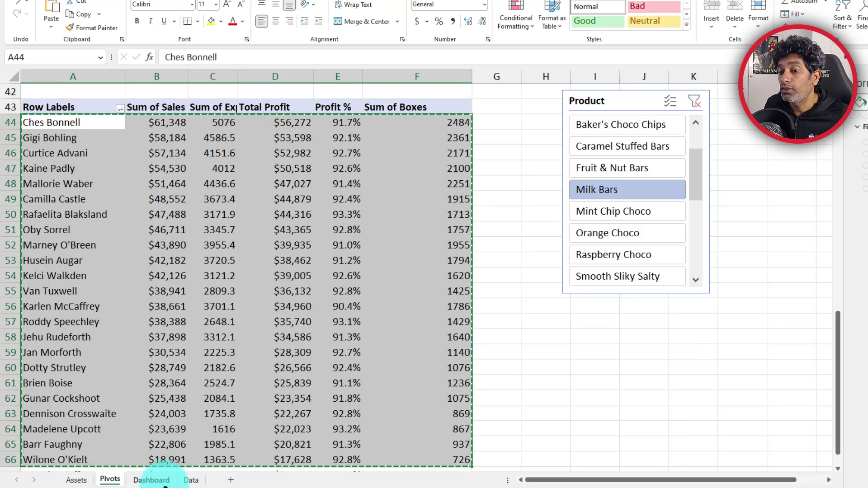
{"action": "left_click", "coordinate": [163, 483]}
{"action": "left_click", "coordinate": [500, 128]}
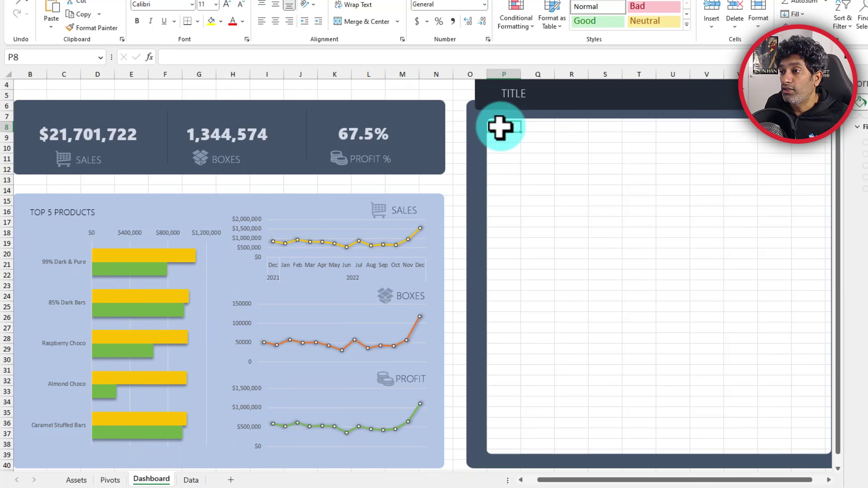
{"action": "left_click", "coordinate": [506, 130]}
{"action": "right_click", "coordinate": [506, 128]}
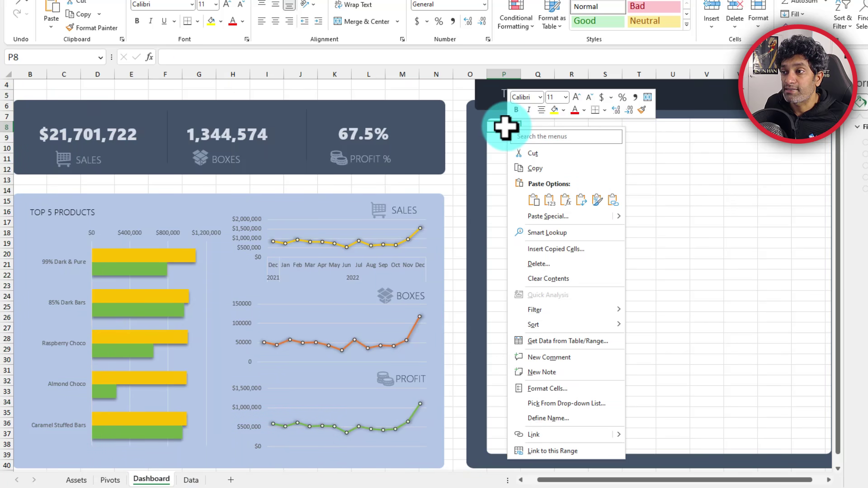
{"action": "left_click", "coordinate": [613, 200]}
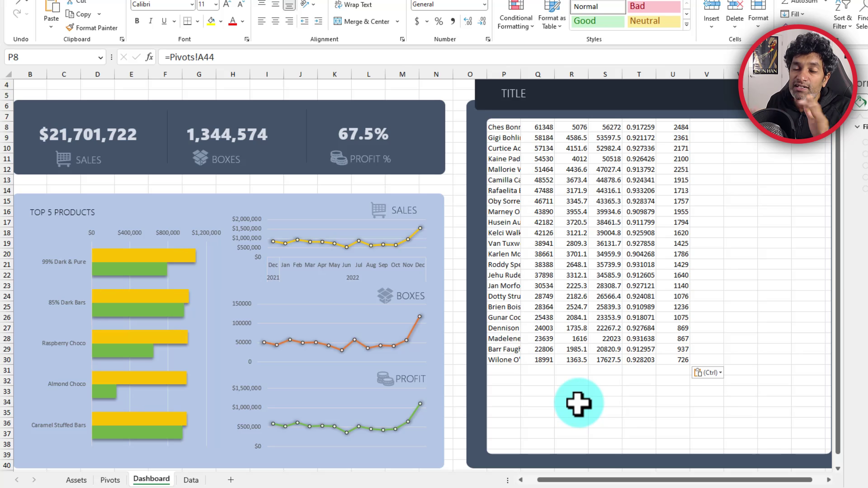
Move the Product slicer from the Pivots sheet to the Dashboard's lower yellow panel and resize it to fit the panel.
{"action": "key", "text": "ctrl+Page_Up"}
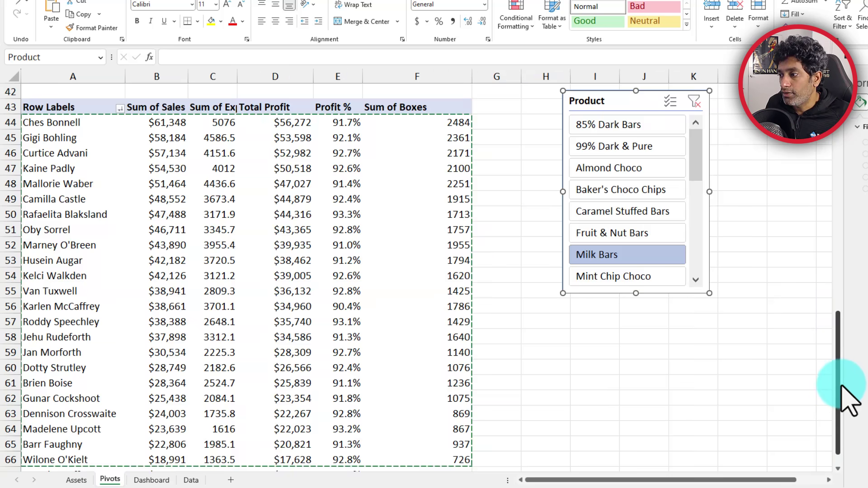
{"action": "left_click_drag", "start_coordinate": [837, 398], "coordinate": [842, 364]}
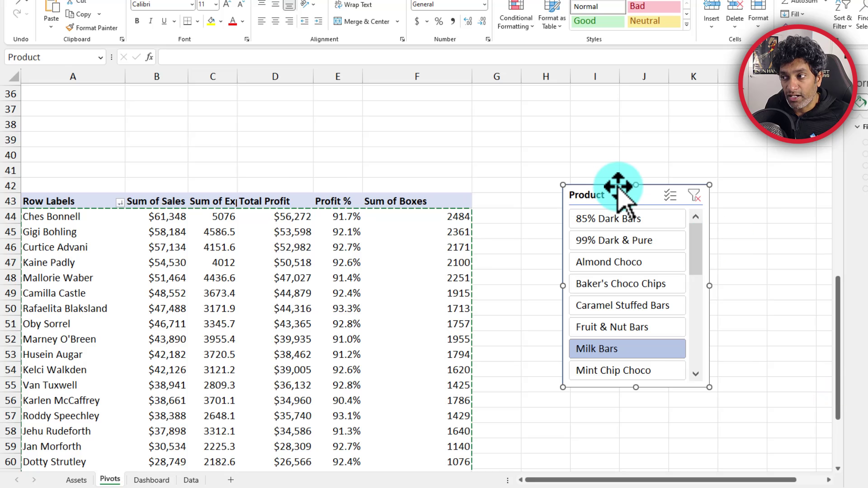
{"action": "key", "text": "Delete"}
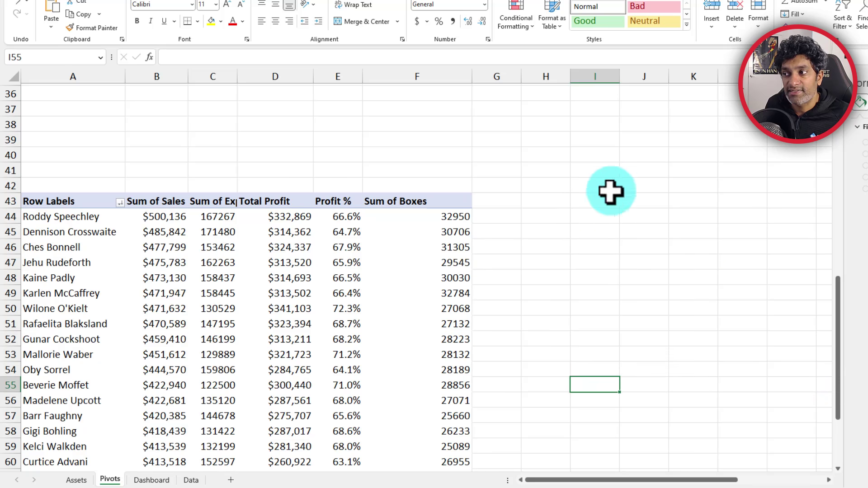
{"action": "left_click", "coordinate": [151, 480]}
{"action": "left_click_drag", "start_coordinate": [746, 481], "coordinate": [834, 472]}
{"action": "key", "text": "ctrl+v"}
{"action": "left_click", "coordinate": [518, 339]}
{"action": "left_click_drag", "start_coordinate": [345, 258], "coordinate": [726, 448]}
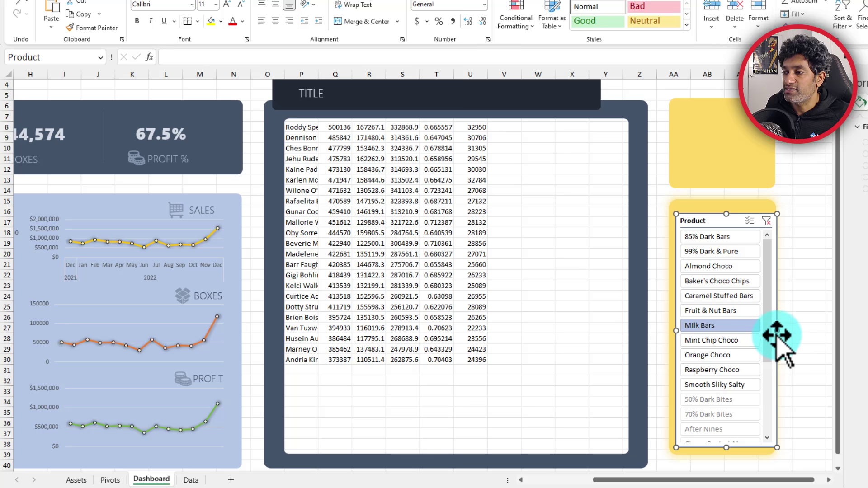
{"action": "left_click_drag", "start_coordinate": [770, 333], "coordinate": [763, 333]}
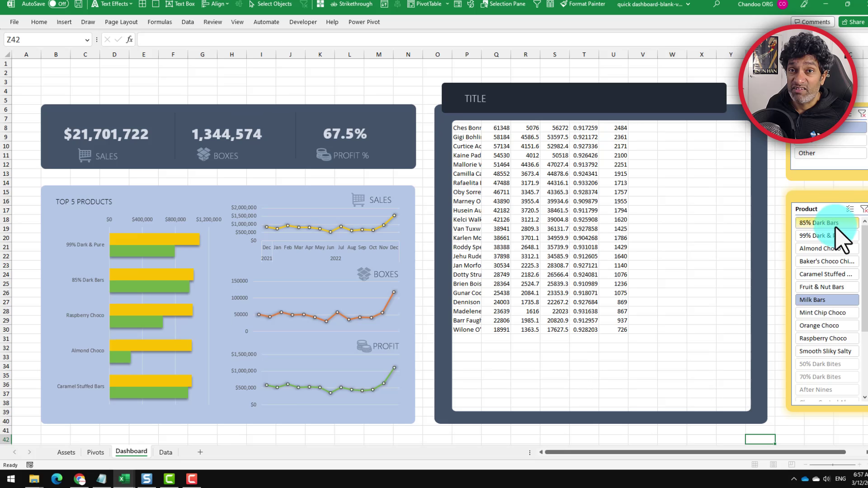
Test the Dashboard slicers by choosing Almond Choco, switching the category to Bites and choosing After Nines.
{"action": "left_click", "coordinate": [819, 250]}
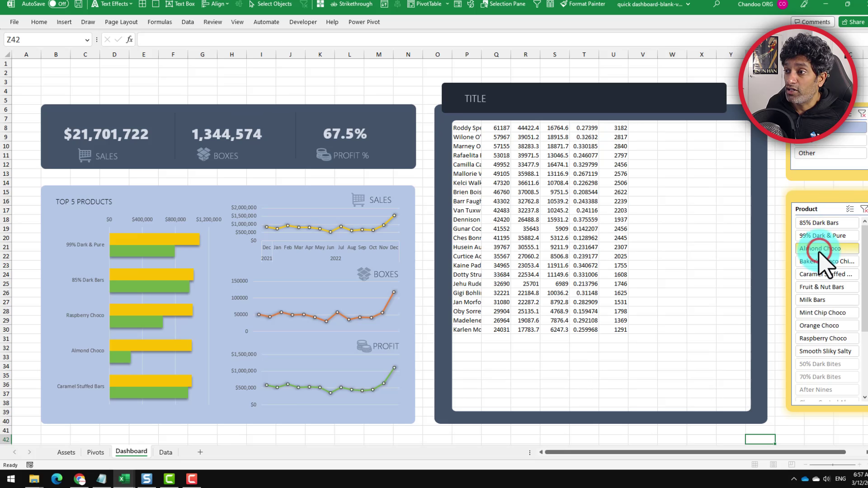
{"action": "left_click", "coordinate": [824, 170]}
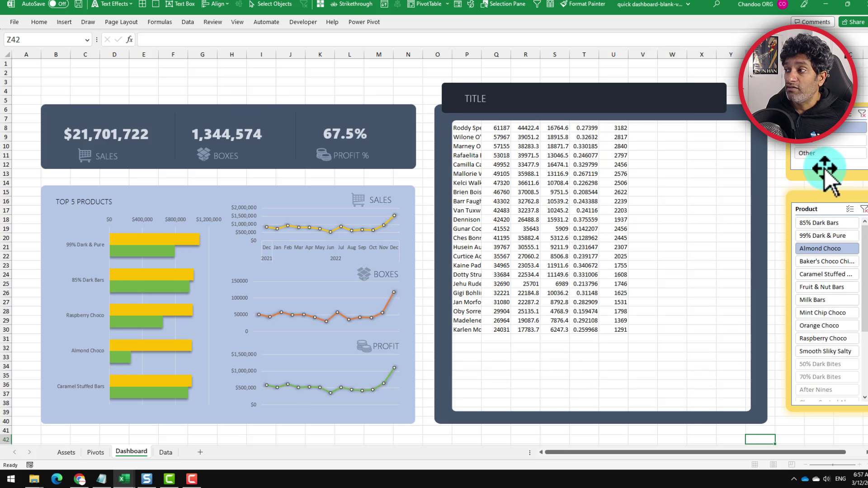
{"action": "left_click", "coordinate": [820, 142]}
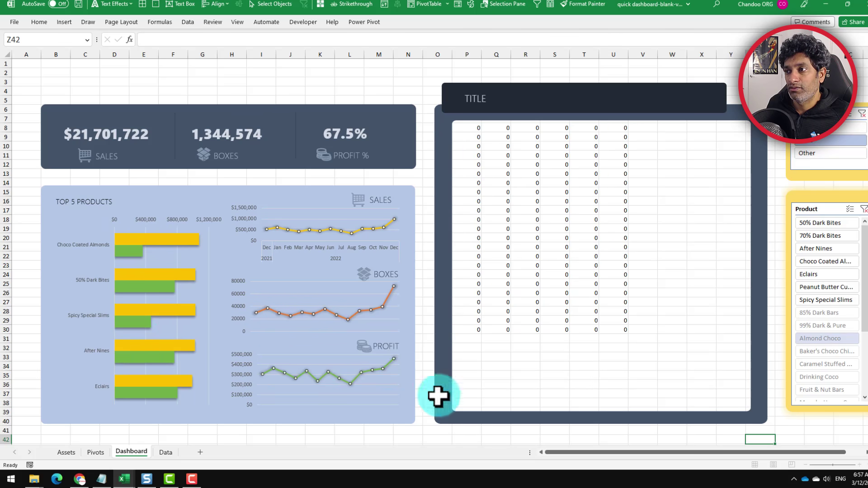
{"action": "left_click_drag", "start_coordinate": [478, 129], "coordinate": [614, 330]}
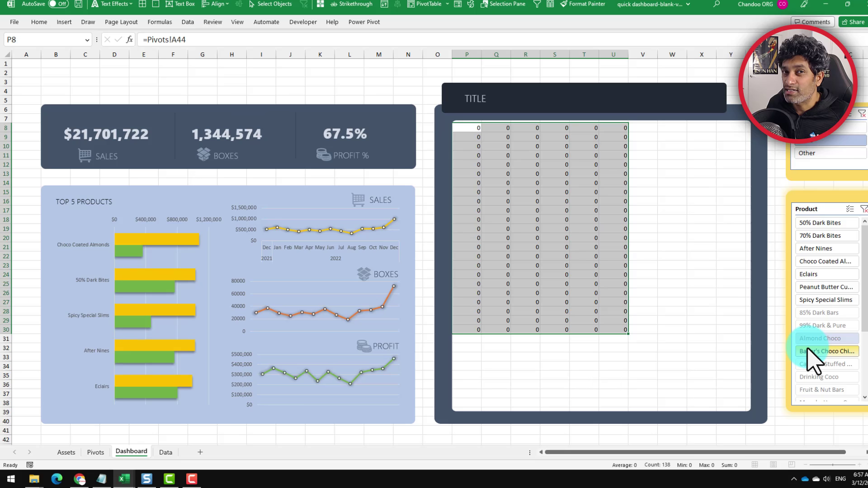
{"action": "left_click", "coordinate": [817, 249]}
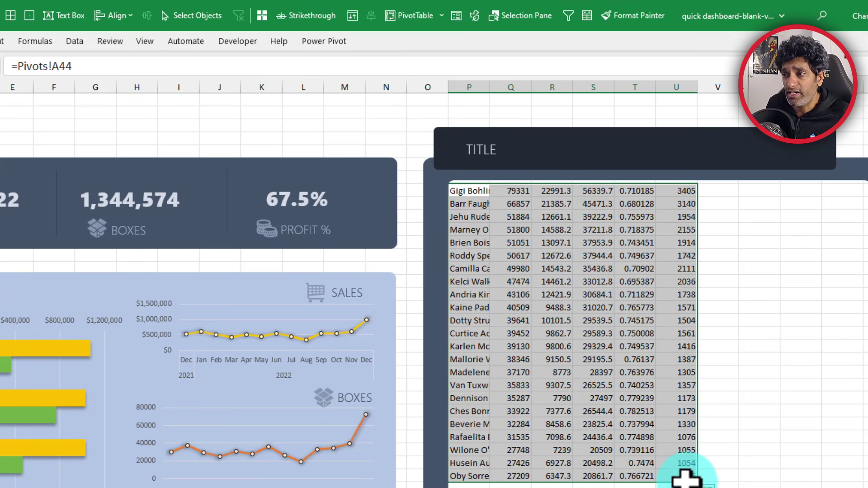
Move the linked salesperson table under TITLE down one row to start at P9 and widen column P to fit the full names.
{"action": "left_click", "coordinate": [463, 183]}
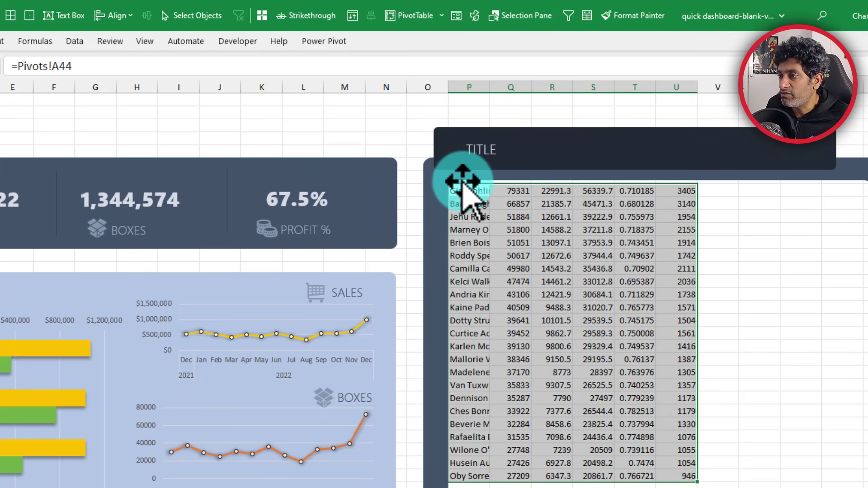
{"action": "left_click_drag", "start_coordinate": [459, 190], "coordinate": [814, 193]}
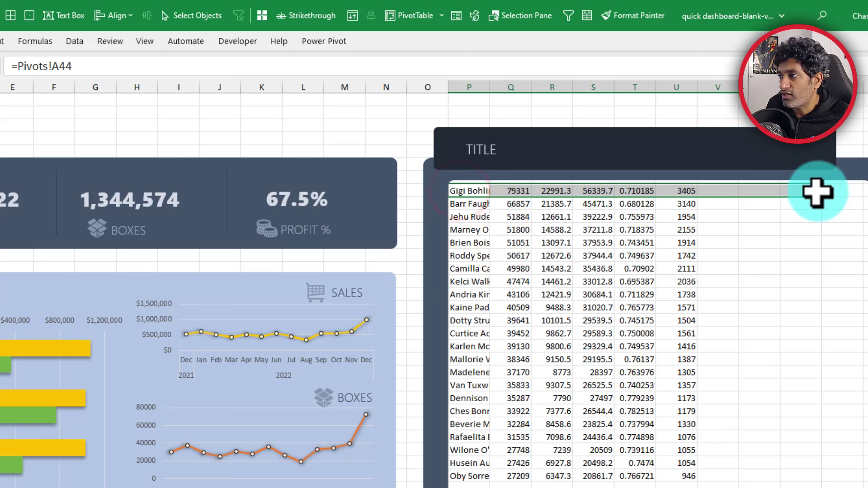
{"action": "left_click_drag", "start_coordinate": [457, 186], "coordinate": [652, 480]}
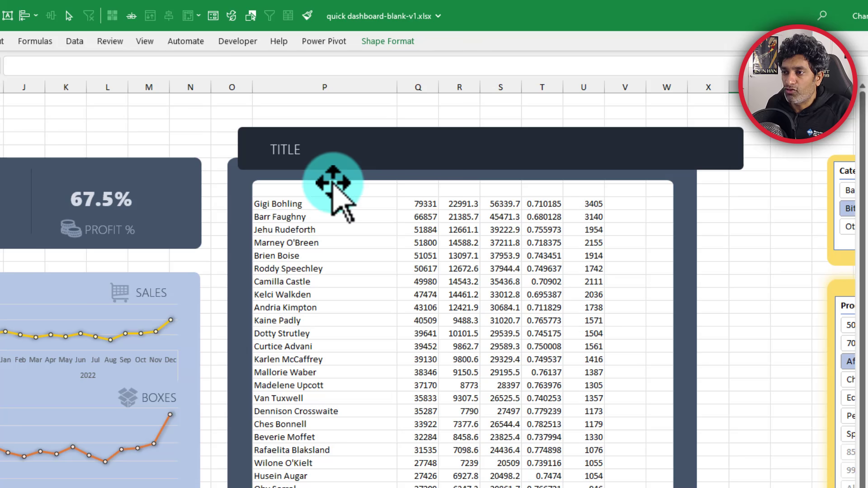
Format the linked sales values in column Q of the Dashboard table as currency with no decimals.
{"action": "left_click", "coordinate": [359, 273]}
{"action": "left_click", "coordinate": [426, 476]}
{"action": "key", "text": "ctrl+shift+Up"}
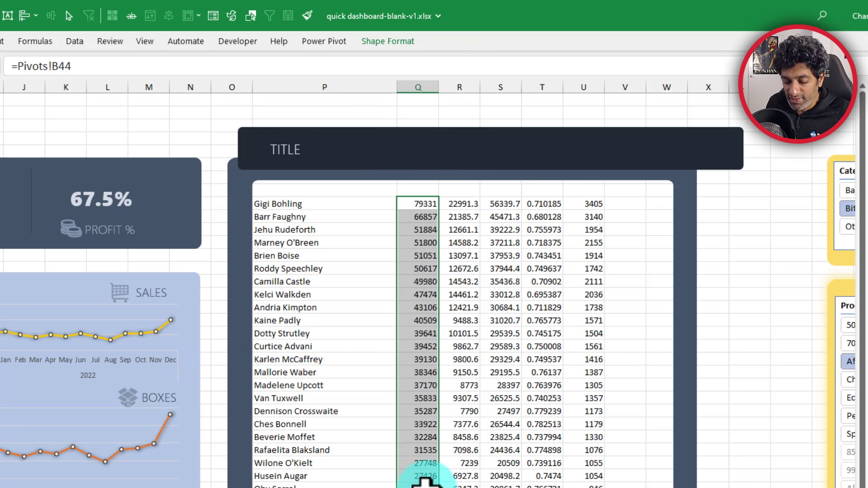
{"action": "key", "text": "ctrl+1"}
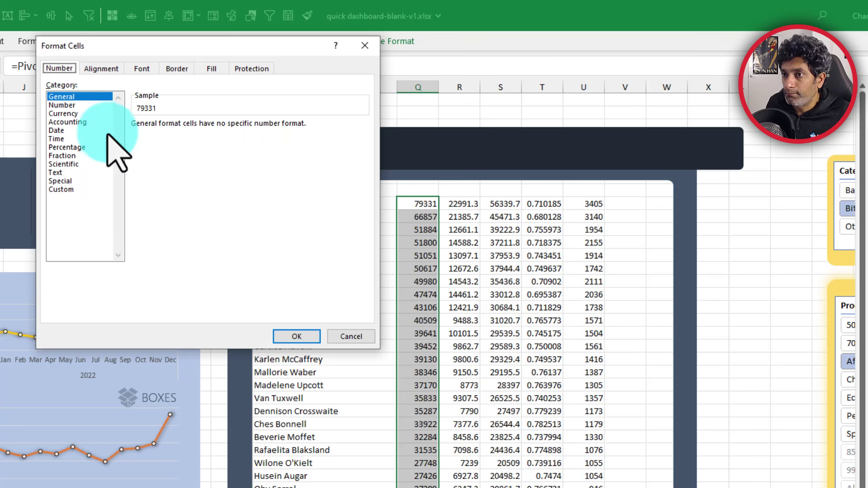
{"action": "left_click", "coordinate": [120, 149]}
{"action": "double_click", "coordinate": [323, 297]}
Shift the values in columns R to U one column over and fill column R with =Q9 down the table.
{"action": "left_click", "coordinate": [465, 476]}
{"action": "key", "text": "ctrl+shift+Up"}
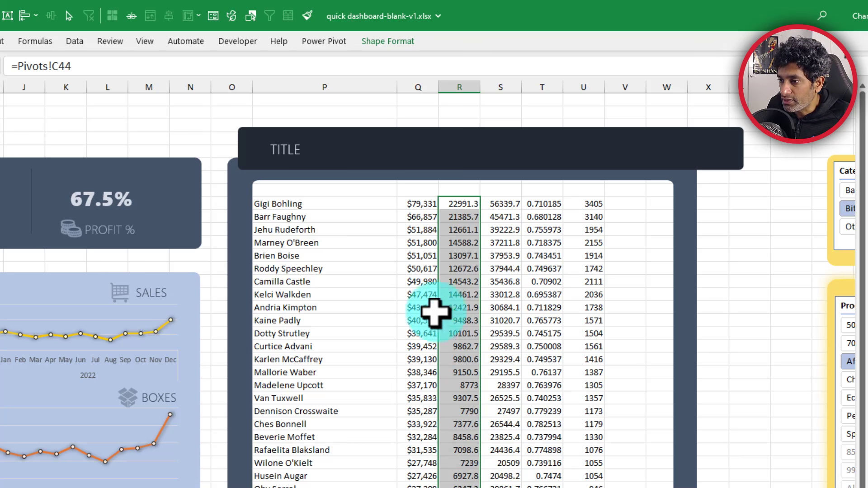
{"action": "left_click", "coordinate": [592, 475], "text": "shift"}
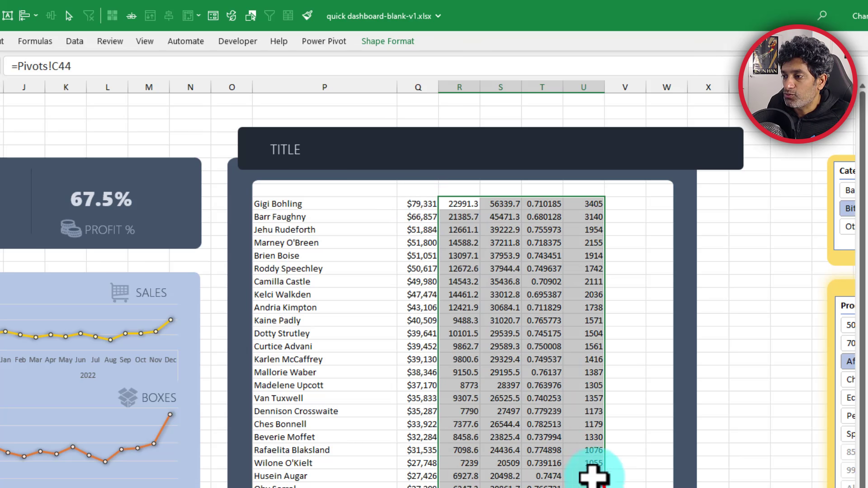
{"action": "mouse_move", "coordinate": [465, 198]}
{"action": "left_mouse_down"}
{"action": "mouse_move", "coordinate": [507, 213]}
{"action": "mouse_move", "coordinate": [494, 213]}
{"action": "mouse_move", "coordinate": [481, 446]}
{"action": "mouse_move", "coordinate": [462, 485]}
{"action": "mouse_move", "coordinate": [457, 203]}
{"action": "left_mouse_up"}
{"action": "left_click", "coordinate": [458, 201]}
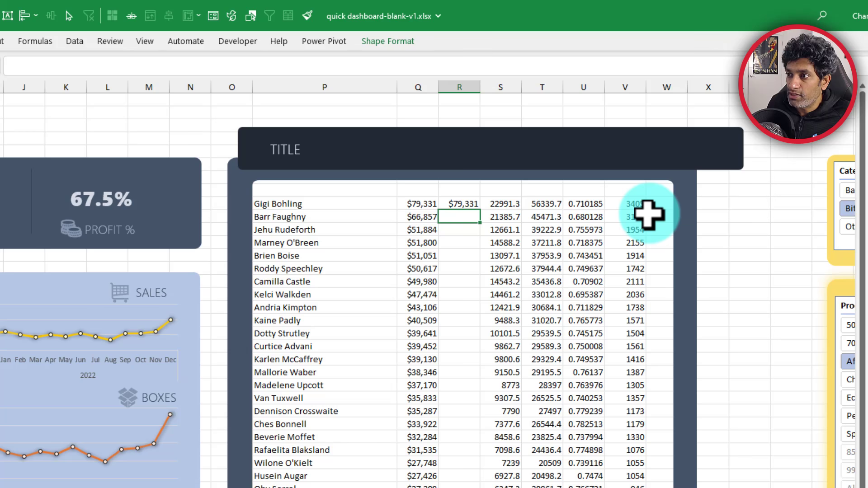
{"action": "left_click", "coordinate": [460, 203]}
{"action": "double_click", "coordinate": [479, 210]}
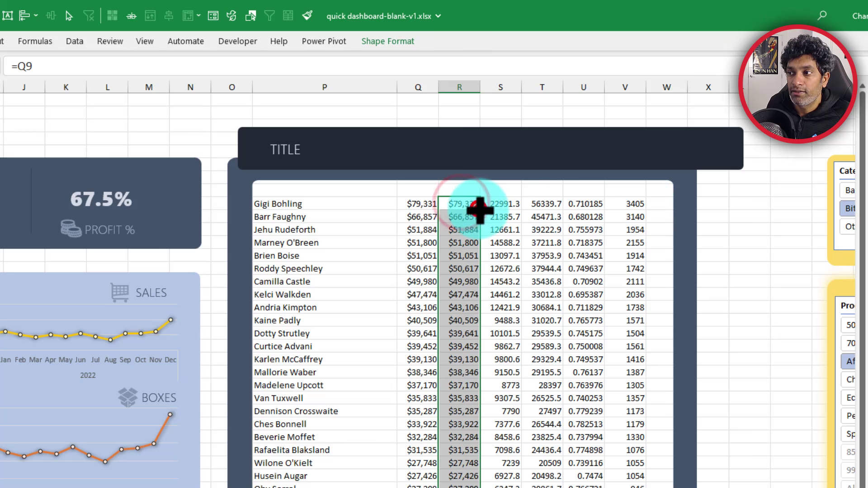
Format the expense and profit values in columns S and T as Currency with the $ symbol and 0 decimal places.
{"action": "left_click_drag", "start_coordinate": [428, 203], "coordinate": [449, 475]}
{"action": "left_click_drag", "start_coordinate": [460, 203], "coordinate": [463, 477]}
{"action": "mouse_move", "coordinate": [502, 203]}
{"action": "left_mouse_down"}
{"action": "mouse_move", "coordinate": [509, 479]}
{"action": "mouse_move", "coordinate": [550, 482]}
{"action": "left_mouse_up"}
{"action": "key", "text": "ctrl+1"}
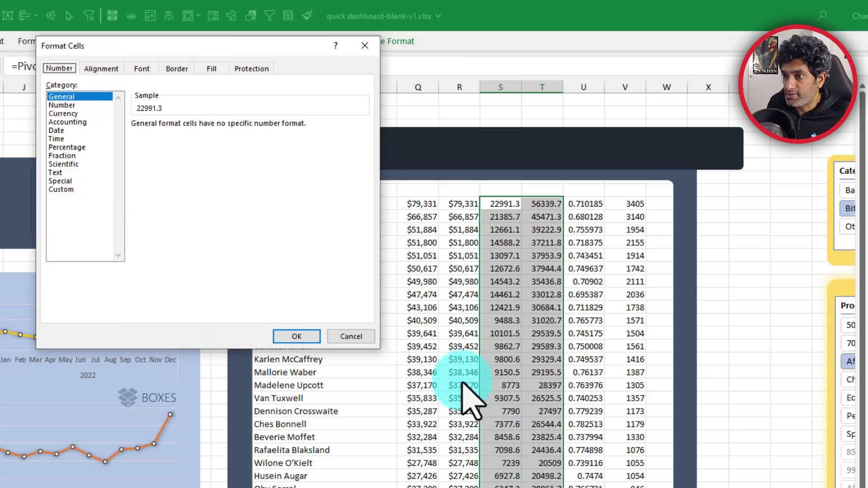
{"action": "left_click", "coordinate": [63, 113]}
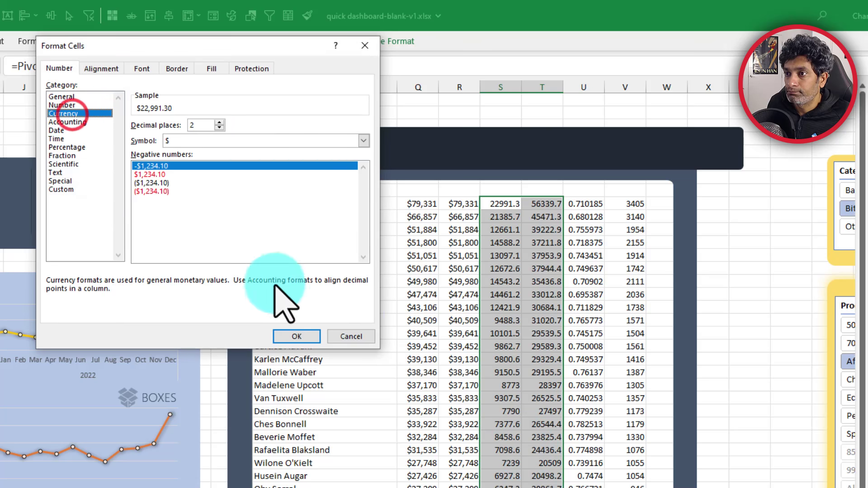
{"action": "left_click", "coordinate": [219, 128]}
{"action": "left_click", "coordinate": [219, 127]}
{"action": "left_click", "coordinate": [292, 338]}
Format the profit ratios in column U as percentages without decimals.
{"action": "left_click_drag", "start_coordinate": [584, 203], "coordinate": [596, 477]}
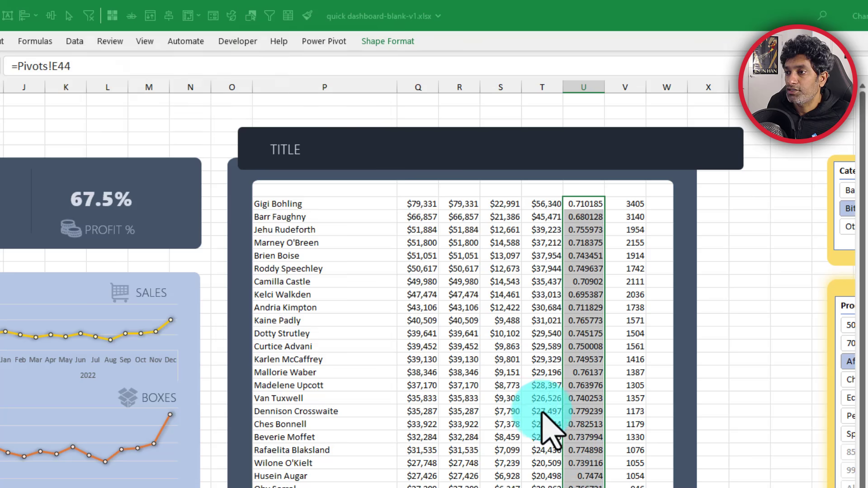
{"action": "key", "text": "ctrl+1"}
{"action": "key", "text": "Escape"}
{"action": "key", "text": "ctrl+shift+5"}
Format the box counts in column V as Number with a thousands separator and 0 decimal places.
{"action": "left_click_drag", "start_coordinate": [629, 204], "coordinate": [642, 484]}
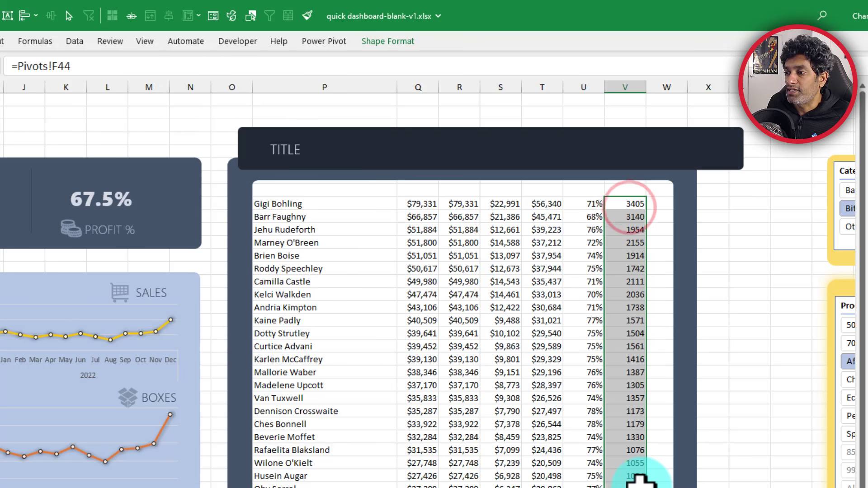
{"action": "key", "text": "ctrl+1"}
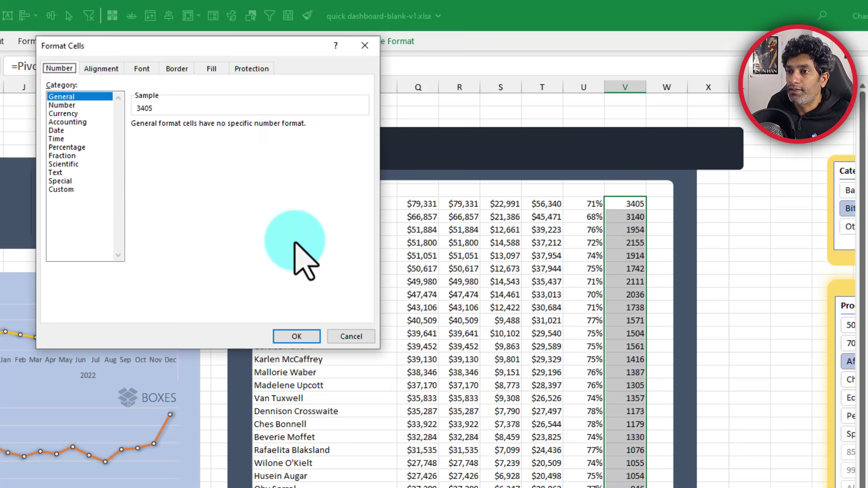
{"action": "left_click", "coordinate": [73, 105]}
{"action": "left_click", "coordinate": [172, 141]}
{"action": "left_click", "coordinate": [217, 129]}
{"action": "left_click", "coordinate": [217, 129]}
{"action": "key", "text": "Return"}
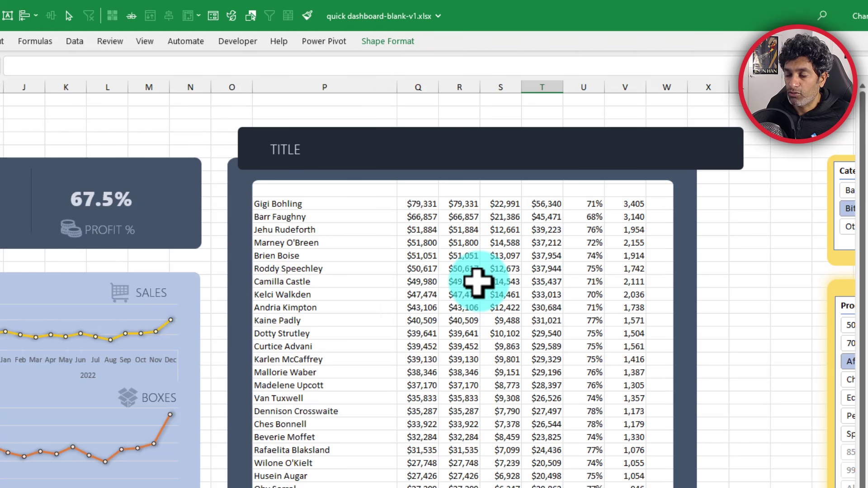
Apply orange solid-fill data bars to the duplicated sales values in column R.
{"action": "left_click_drag", "start_coordinate": [455, 204], "coordinate": [468, 484]}
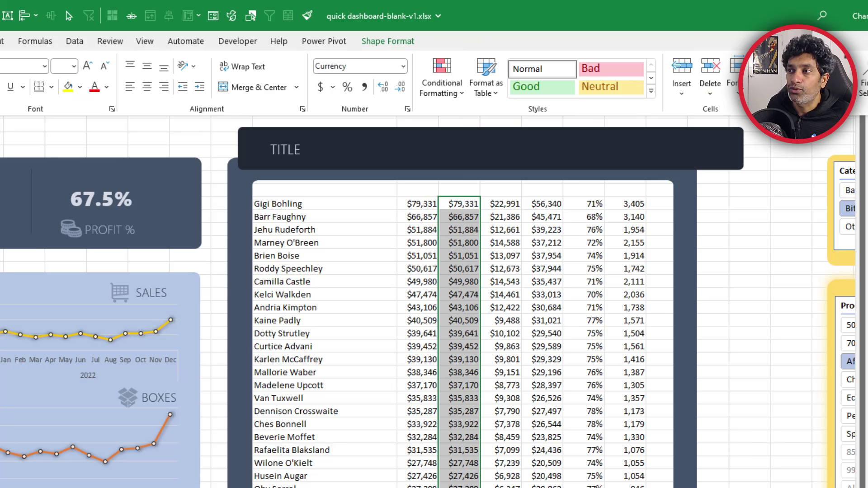
{"action": "left_click", "coordinate": [442, 83]}
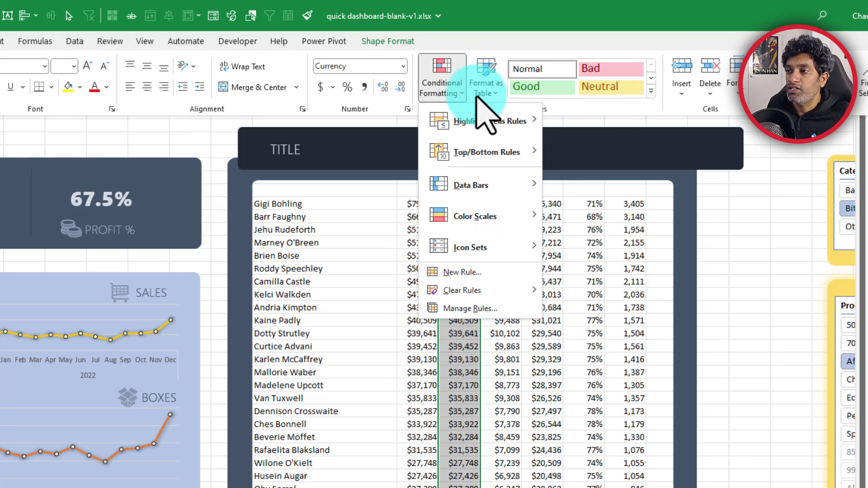
{"action": "mouse_move", "coordinate": [487, 184]}
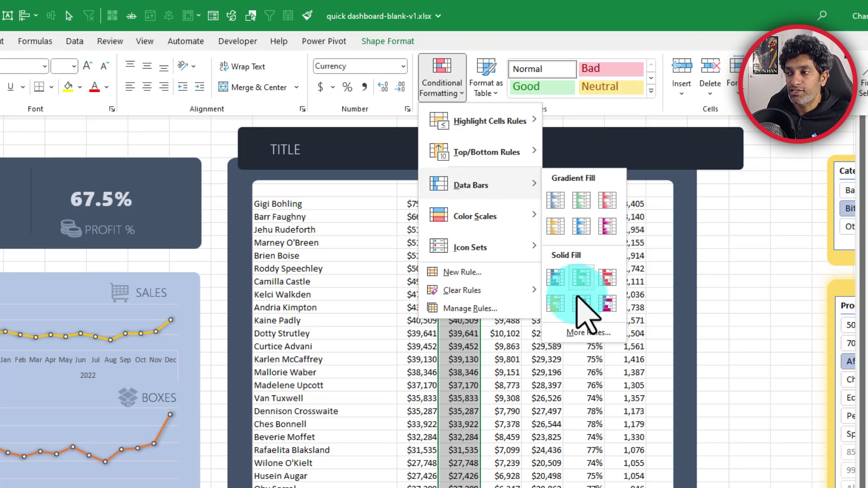
{"action": "left_click", "coordinate": [555, 307]}
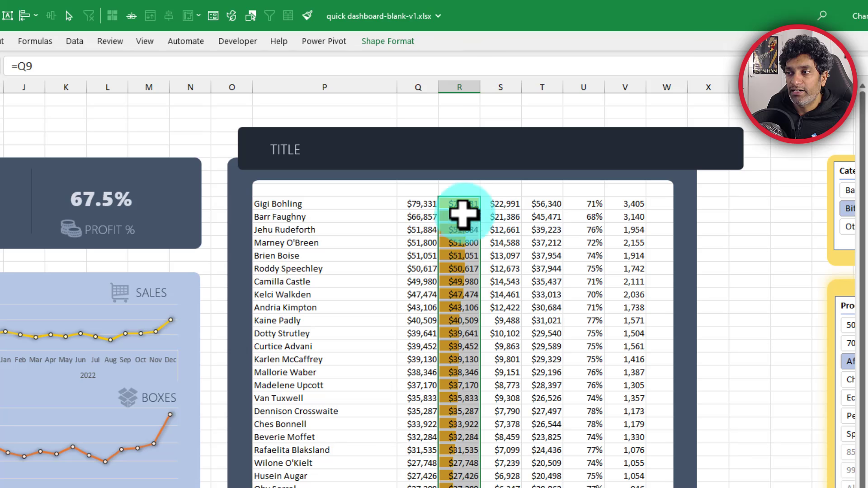
Edit the data bar rule for R9:R31 to Show Bar Only, hiding the sales numbers behind the bars.
{"action": "left_click", "coordinate": [417, 212]}
{"action": "left_click", "coordinate": [423, 204]}
{"action": "left_click", "coordinate": [452, 204]}
{"action": "left_click_drag", "start_coordinate": [454, 216], "coordinate": [465, 482]}
{"action": "key", "text": "alt+h"}
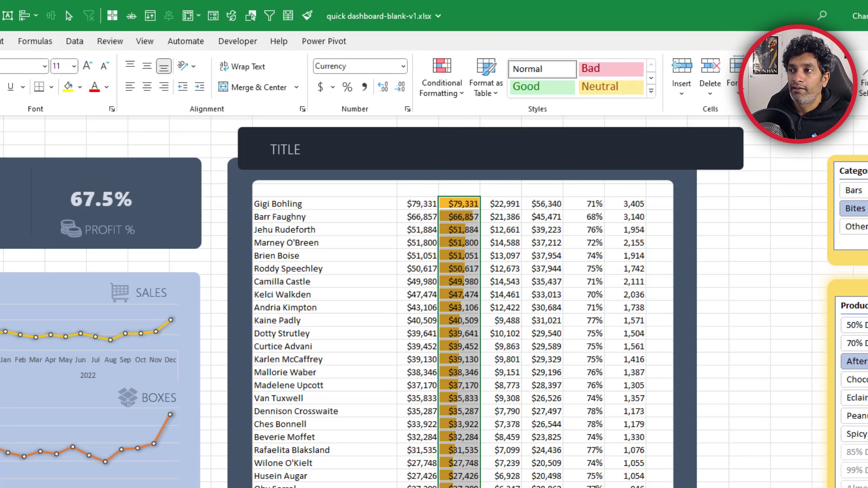
{"action": "left_click", "coordinate": [442, 80]}
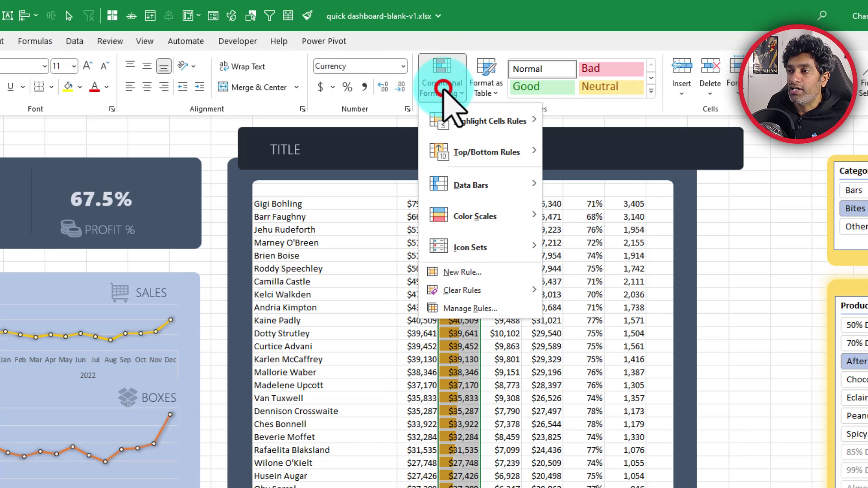
{"action": "left_click", "coordinate": [472, 309]}
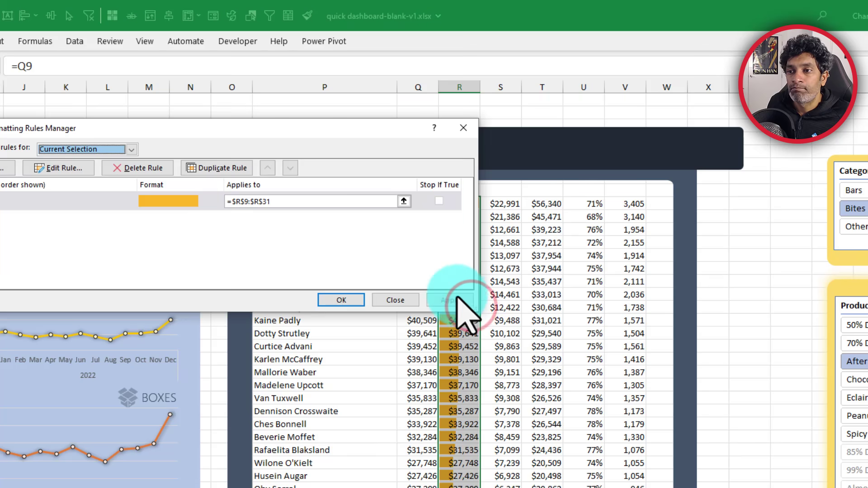
{"action": "left_click", "coordinate": [87, 201]}
{"action": "double_click", "coordinate": [87, 201]}
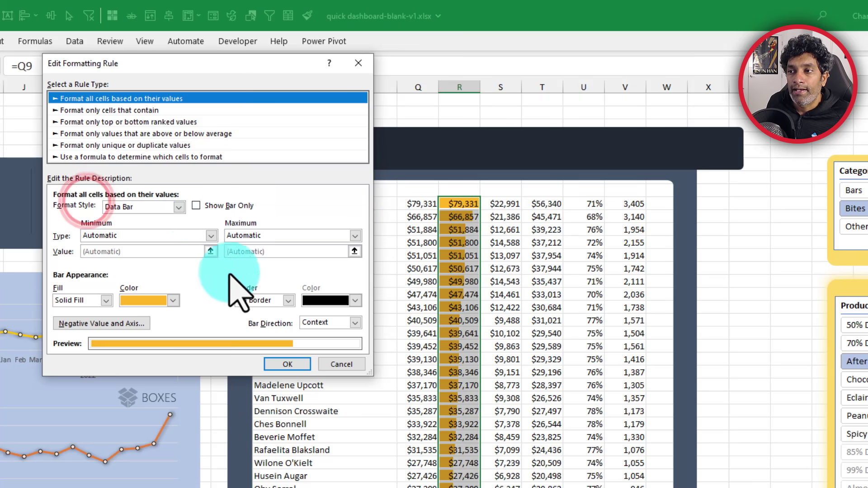
{"action": "left_click", "coordinate": [197, 205]}
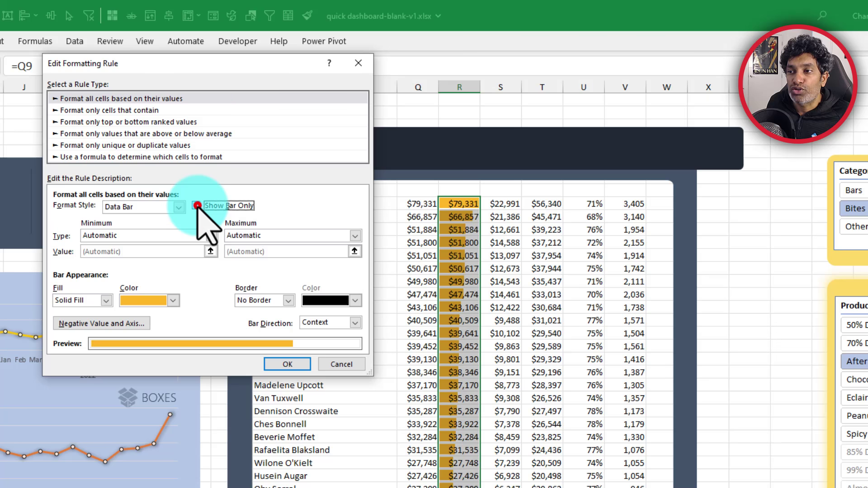
{"action": "left_click", "coordinate": [288, 365]}
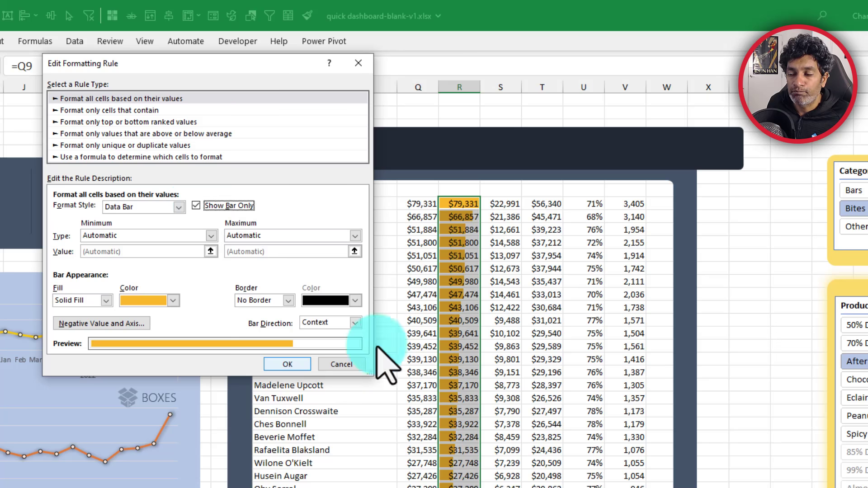
{"action": "left_click", "coordinate": [359, 365]}
Create a conditional formatting rule for the profit percentages in column U using the Icon Sets format style with three coloured circles.
{"action": "left_click_drag", "start_coordinate": [583, 204], "coordinate": [573, 471]}
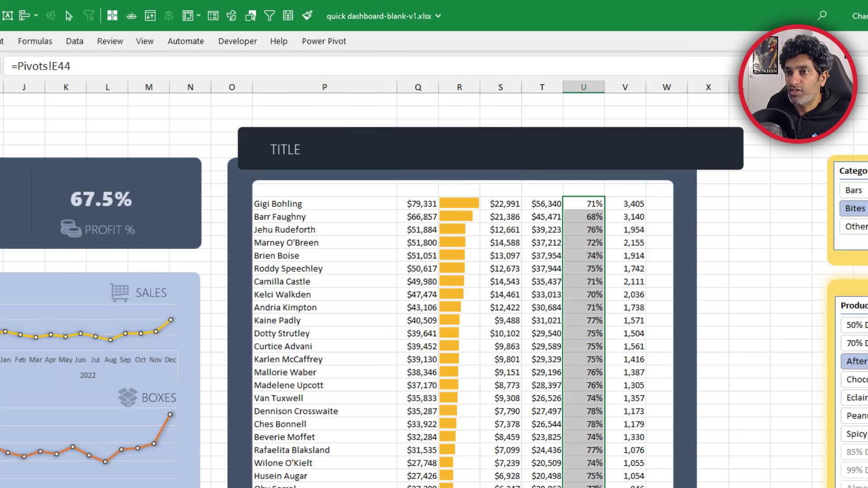
{"action": "left_click", "coordinate": [428, 84]}
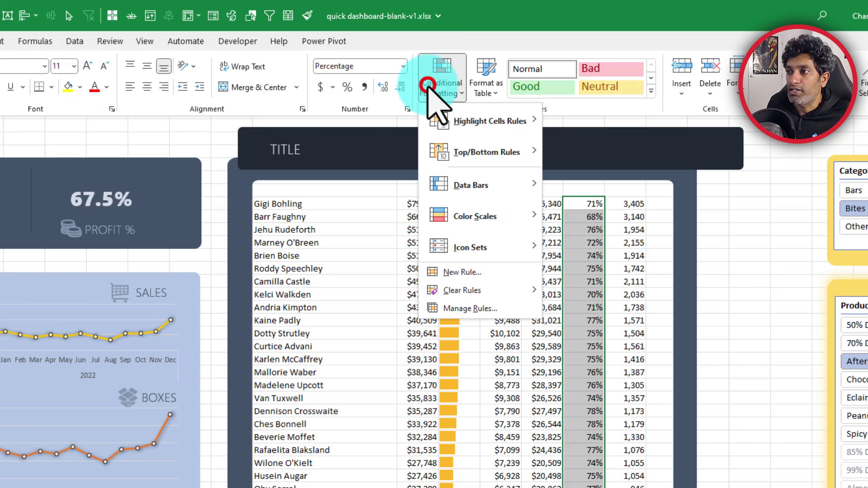
{"action": "left_click", "coordinate": [464, 273]}
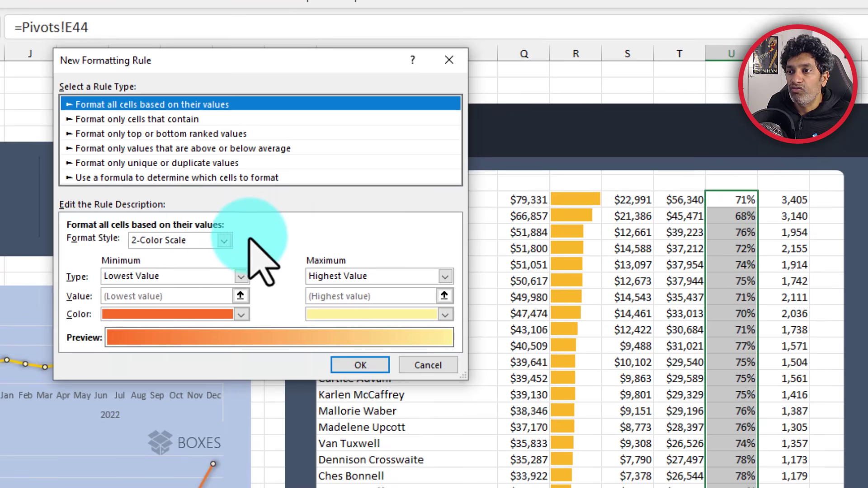
{"action": "left_click", "coordinate": [158, 233]}
{"action": "left_click", "coordinate": [172, 288]}
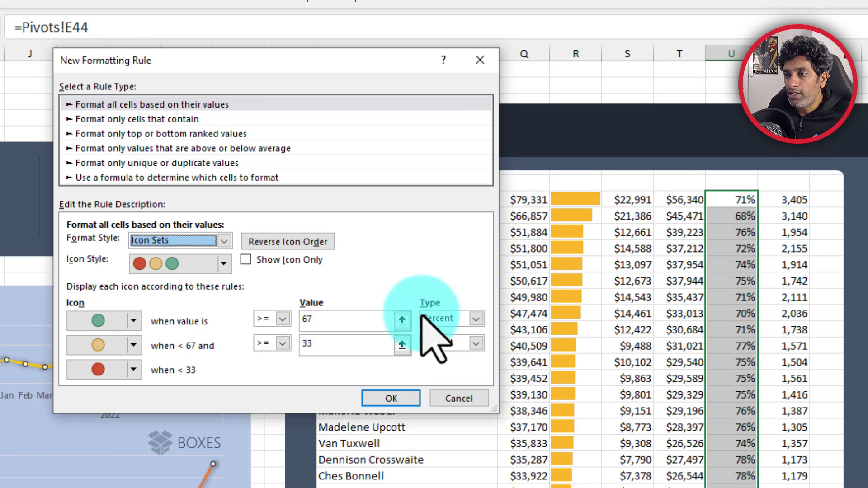
Set the icon thresholds to type Number, with green at 0.75 and above and yellow at 0.65 and above, and apply the rule.
{"action": "left_click", "coordinate": [446, 314]}
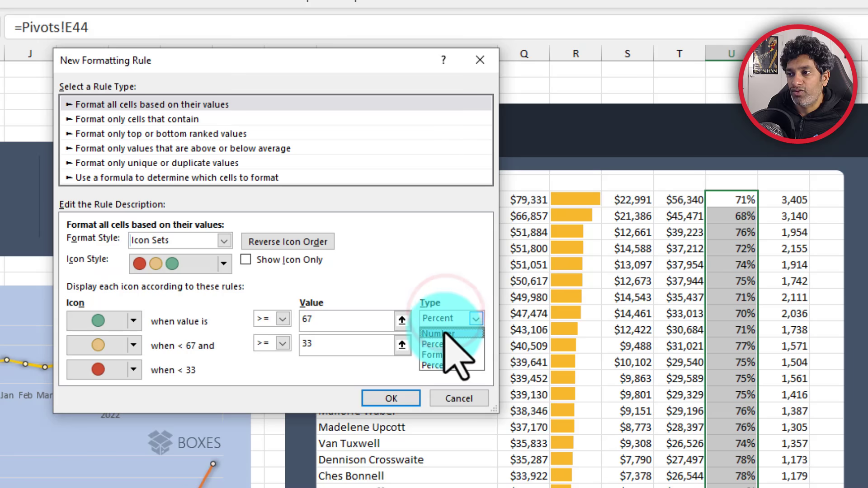
{"action": "left_click", "coordinate": [439, 333]}
{"action": "left_click", "coordinate": [441, 343]}
{"action": "left_click", "coordinate": [441, 355]}
{"action": "left_click", "coordinate": [330, 317]}
{"action": "type", "text": ".75"}
{"action": "key", "text": "Tab"}
{"action": "type", "text": "0.65"}
{"action": "left_click", "coordinate": [390, 400]}
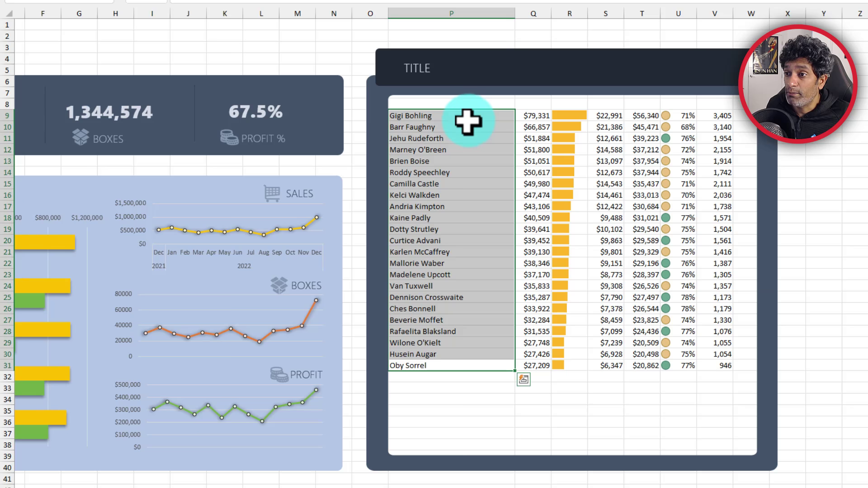
Copy the two missing salesperson rows A67:F68 on the Pivots sheet and extend the Dashboard table with them in rows 32 and 33.
{"action": "left_click_drag", "start_coordinate": [468, 118], "coordinate": [484, 361]}
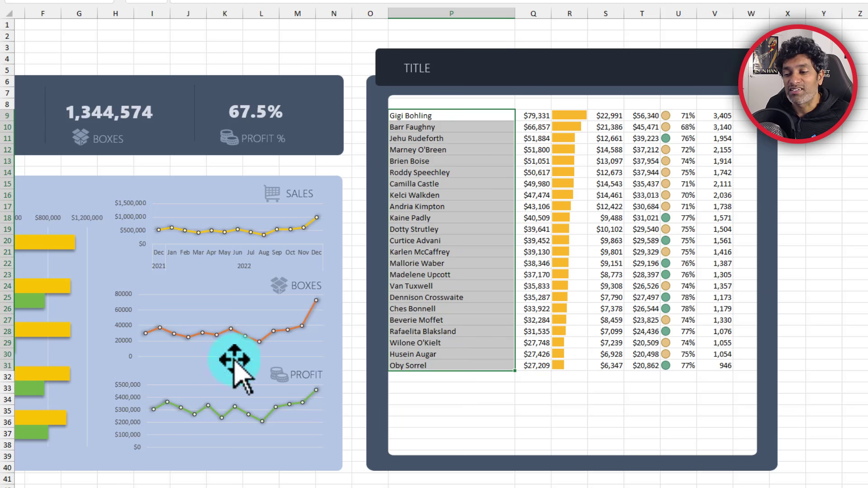
{"action": "left_click", "coordinate": [106, 485]}
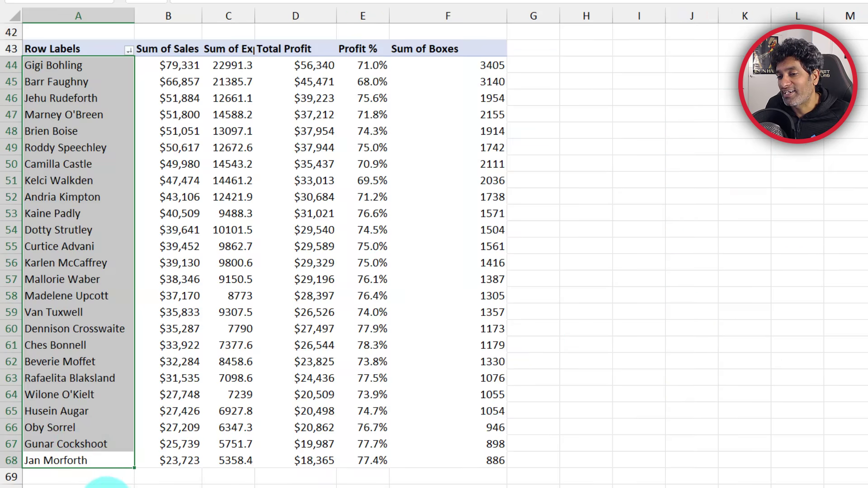
{"action": "left_click", "coordinate": [67, 442]}
{"action": "left_click", "coordinate": [475, 461], "text": "shift"}
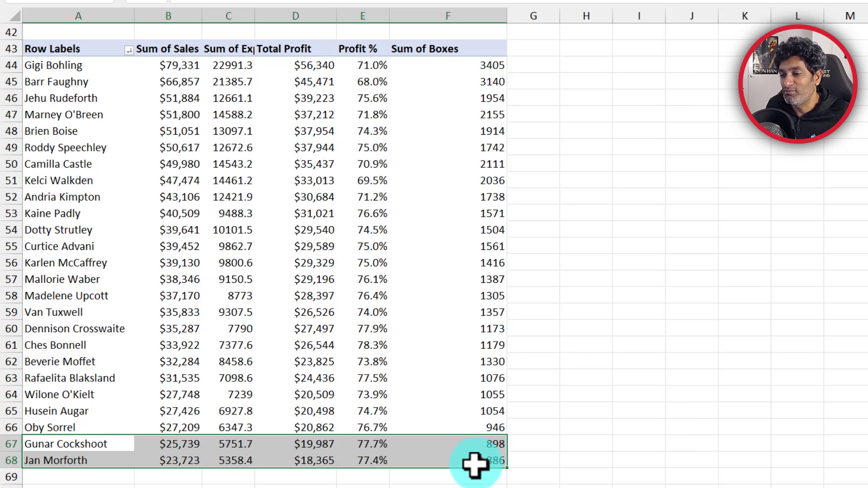
{"action": "key", "text": "ctrl+c"}
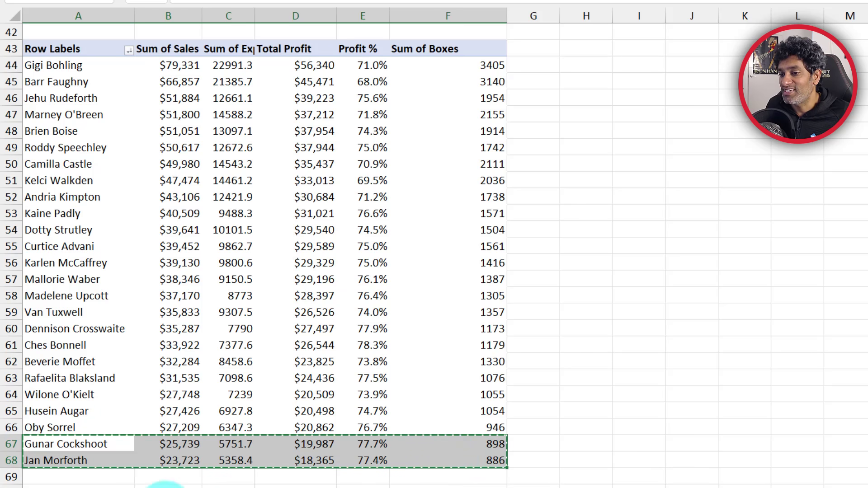
{"action": "left_click", "coordinate": [165, 486]}
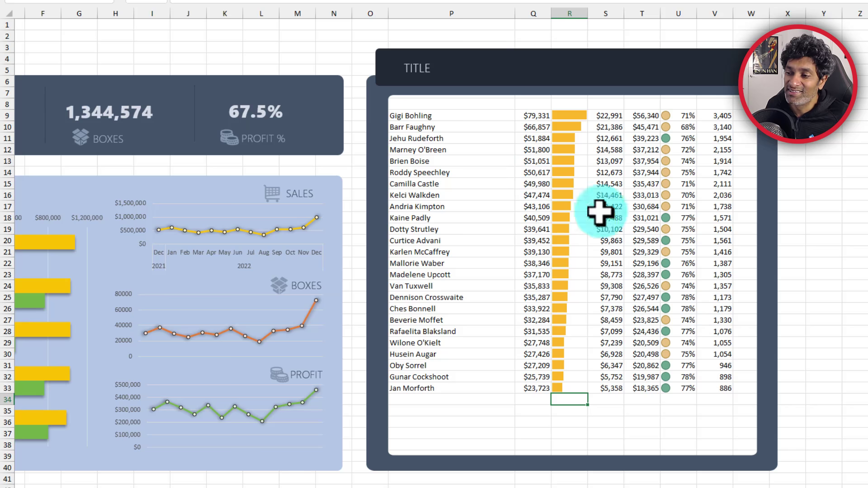
Add the headers Sales Person, Sales, Expenses, Profit, Profit % and Boxes in row 8 from P8, with white text on dark fill.
{"action": "left_click", "coordinate": [404, 103]}
{"action": "key", "text": "ctrl+v"}
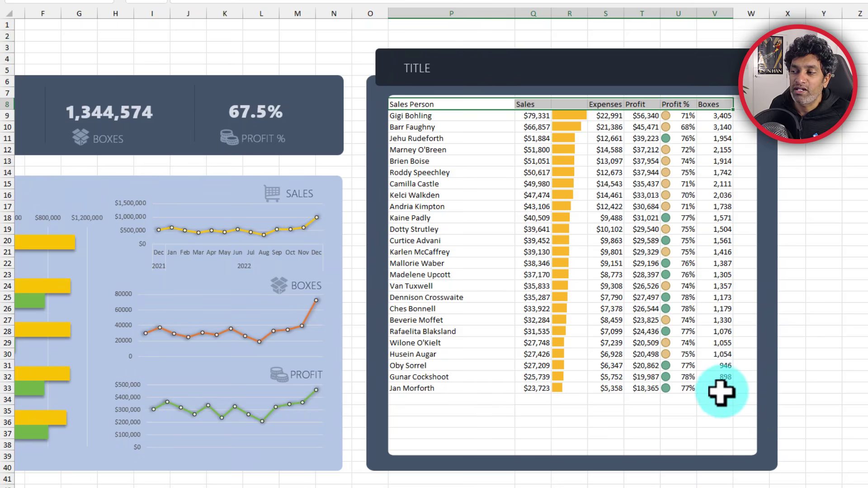
{"action": "left_click", "coordinate": [824, 285]}
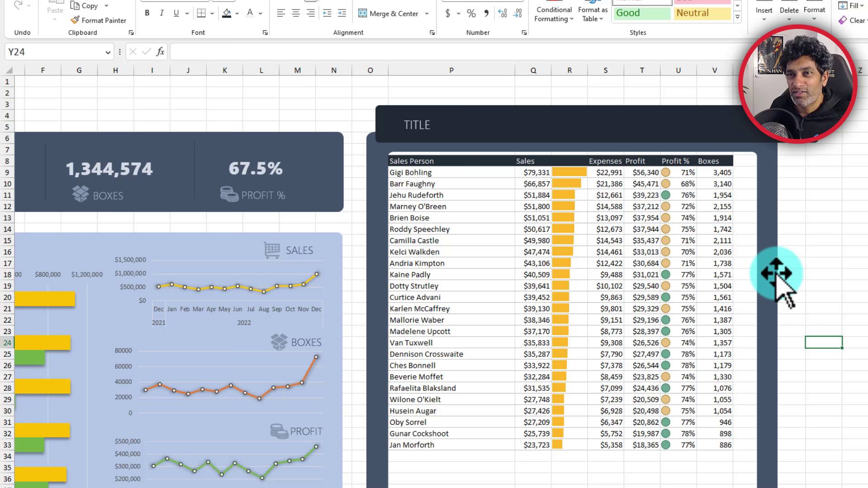
Resize the dark frame around the salesperson table so it ends at column V and just below row 33.
{"action": "scroll", "coordinate": [778, 290], "scroll_direction": "down", "scroll_amount": 1}
{"action": "left_click", "coordinate": [778, 297]}
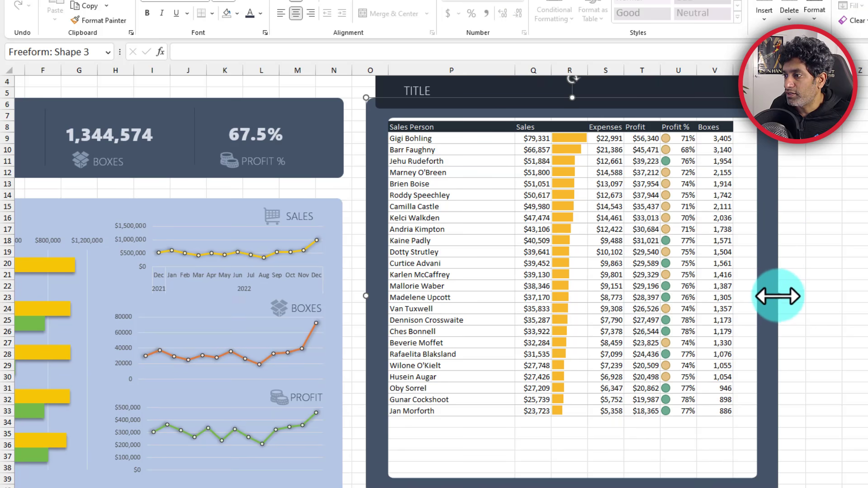
{"action": "left_click_drag", "start_coordinate": [779, 296], "coordinate": [756, 297]}
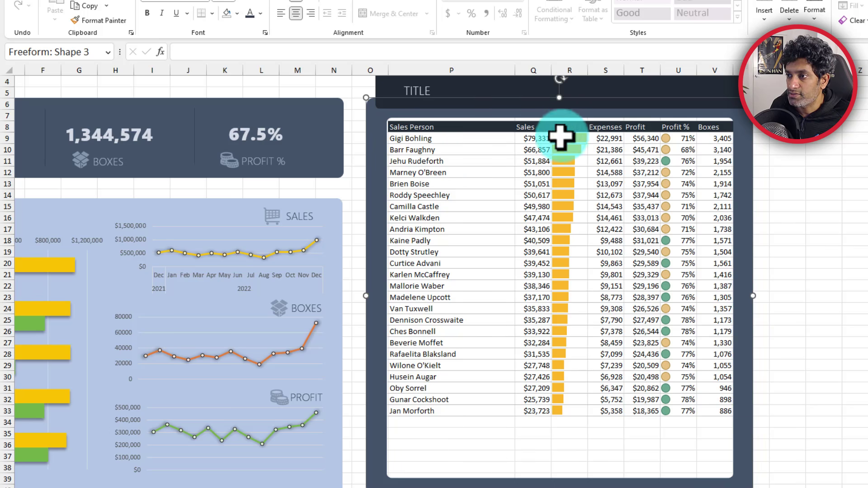
{"action": "left_click_drag", "start_coordinate": [414, 131], "coordinate": [413, 129]}
{"action": "left_click", "coordinate": [489, 378]}
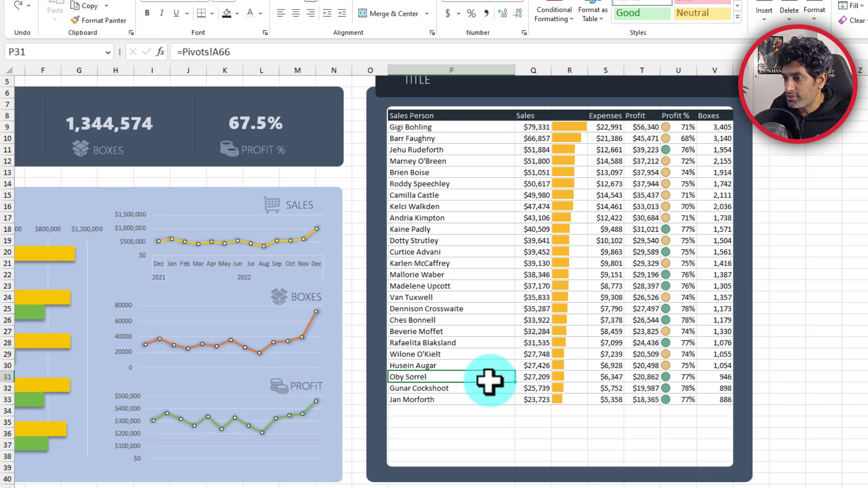
{"action": "left_click_drag", "start_coordinate": [402, 407], "coordinate": [688, 459]}
{"action": "left_click", "coordinate": [565, 453]}
{"action": "scroll", "coordinate": [839, 369], "scroll_direction": "up", "scroll_amount": 2}
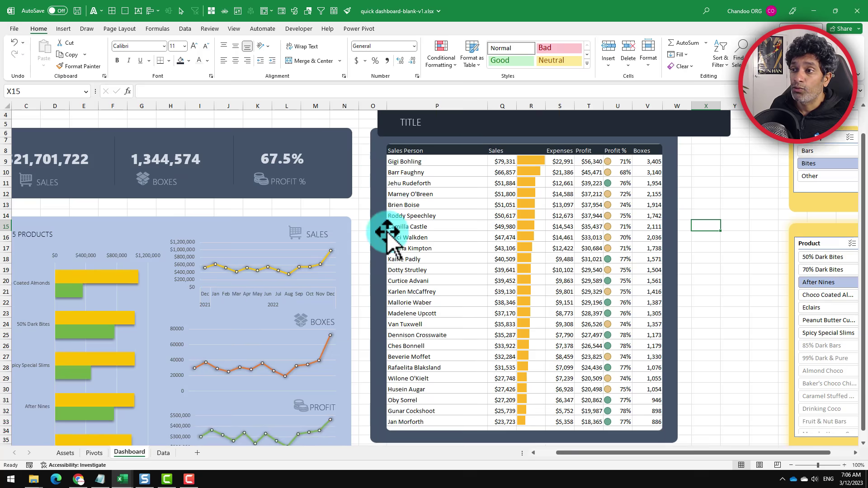
Hide the gridlines on the Dashboard sheet.
{"action": "scroll", "coordinate": [382, 235], "scroll_direction": "up", "scroll_amount": 1}
{"action": "left_click", "coordinate": [234, 29]}
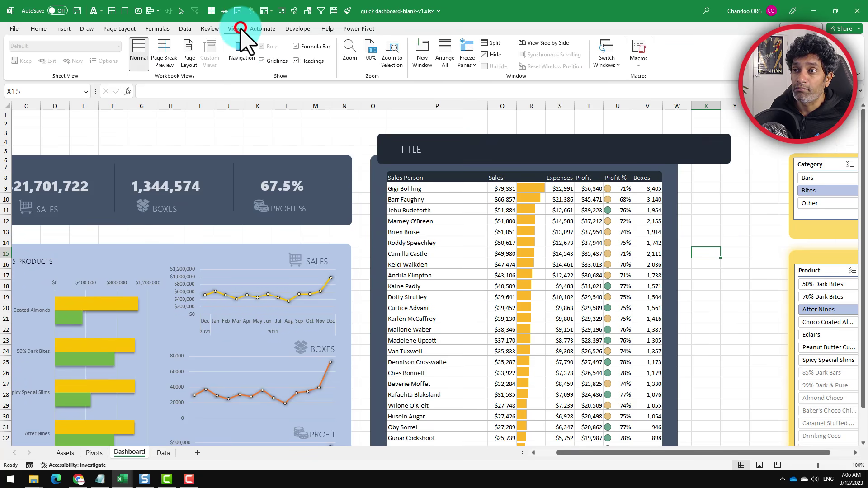
{"action": "left_click", "coordinate": [264, 61]}
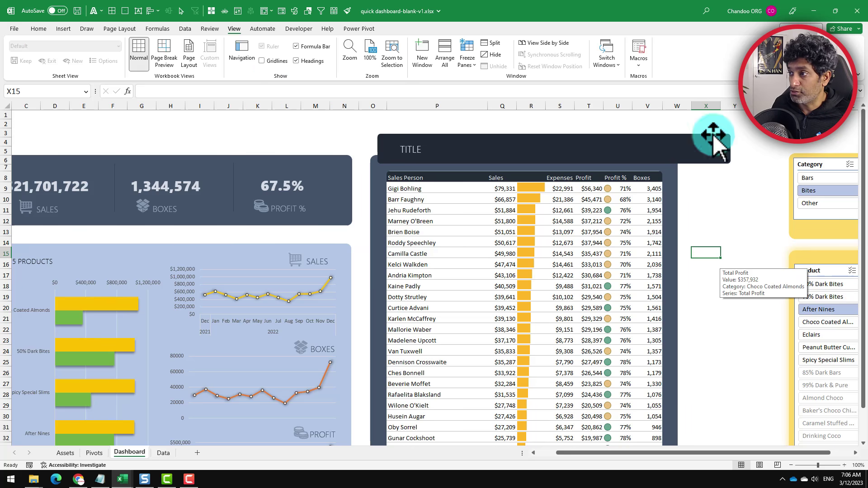
Delete the empty columns X:Z between the salesperson table and the slicers.
{"action": "left_click", "coordinate": [708, 106]}
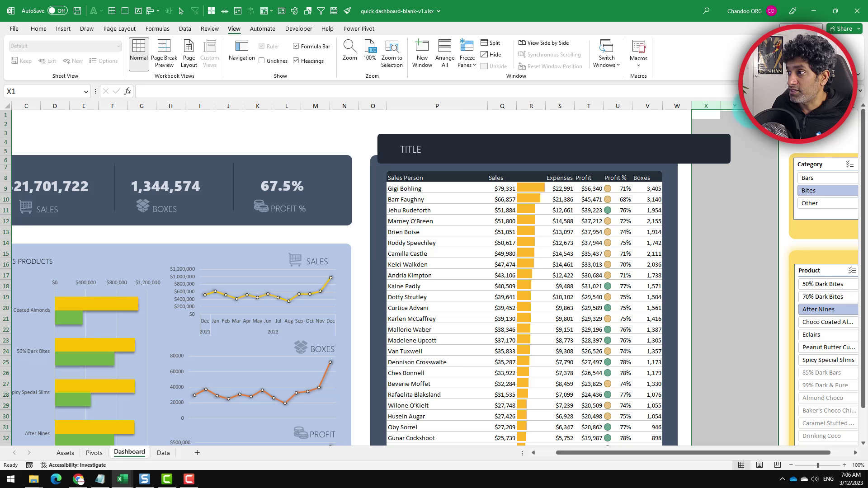
{"action": "right_click", "coordinate": [737, 107]}
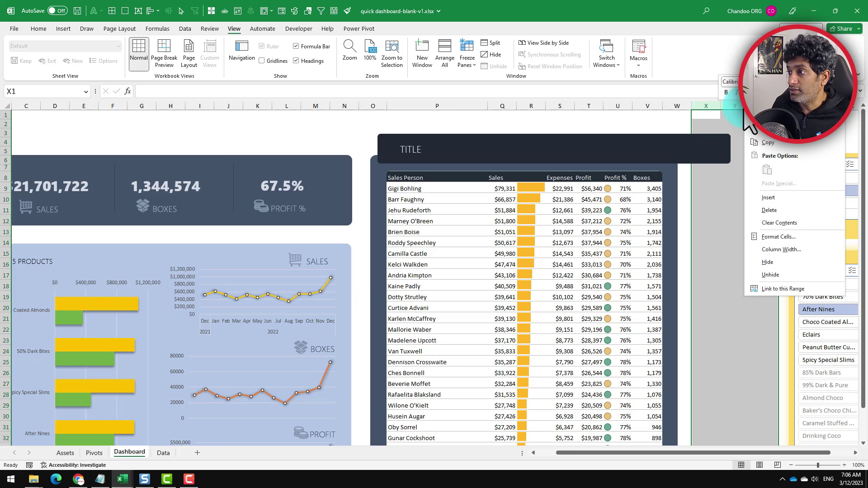
{"action": "left_click", "coordinate": [775, 211]}
{"action": "left_click", "coordinate": [822, 173]}
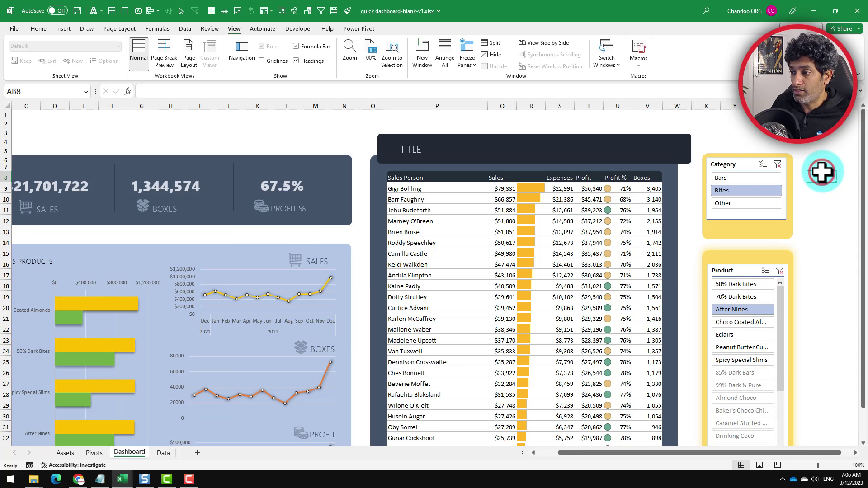
Shorten the title banner above the salesperson table and replace its broken #REF! link with the text SALES PERSON PERFORMANCE.
{"action": "left_click_drag", "start_coordinate": [690, 147], "coordinate": [636, 148]}
{"action": "left_click", "coordinate": [694, 133]}
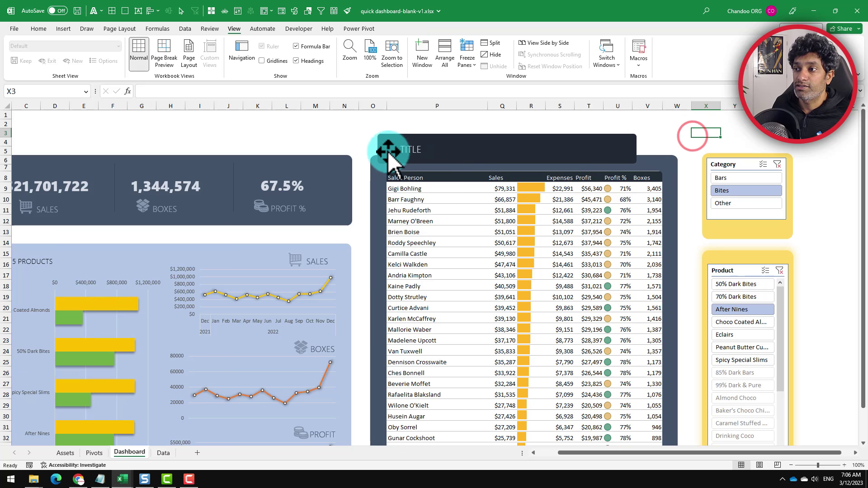
{"action": "left_click", "coordinate": [388, 152]}
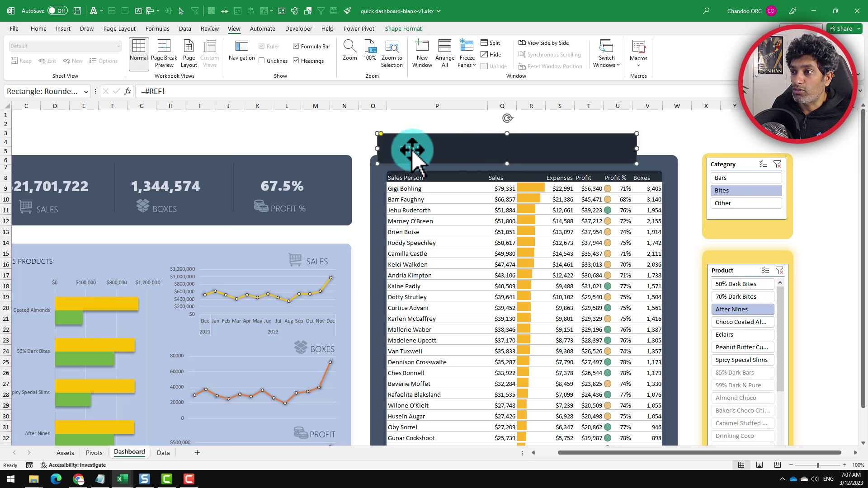
{"action": "left_click", "coordinate": [154, 90]}
{"action": "triple_click", "coordinate": [154, 90]}
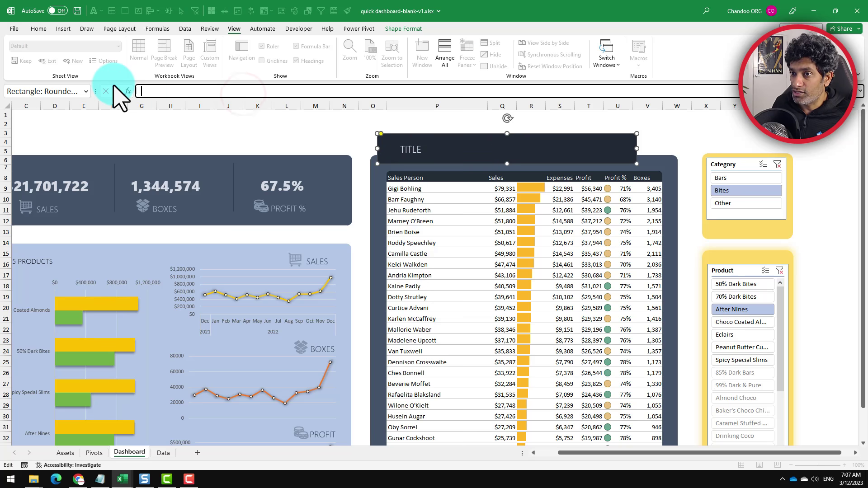
{"action": "left_click", "coordinate": [364, 129]}
{"action": "left_click", "coordinate": [417, 149]}
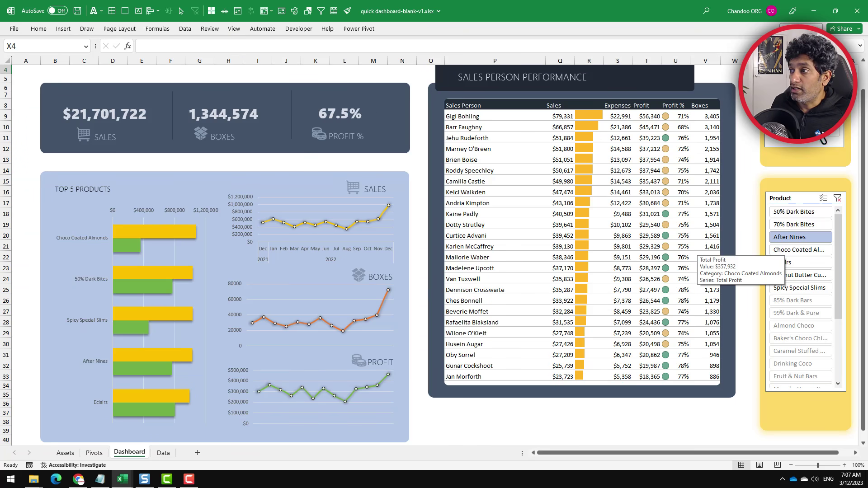
Filter the dashboard with the slicers to the Bars category and the Almond Choco product.
{"action": "left_click", "coordinate": [798, 250]}
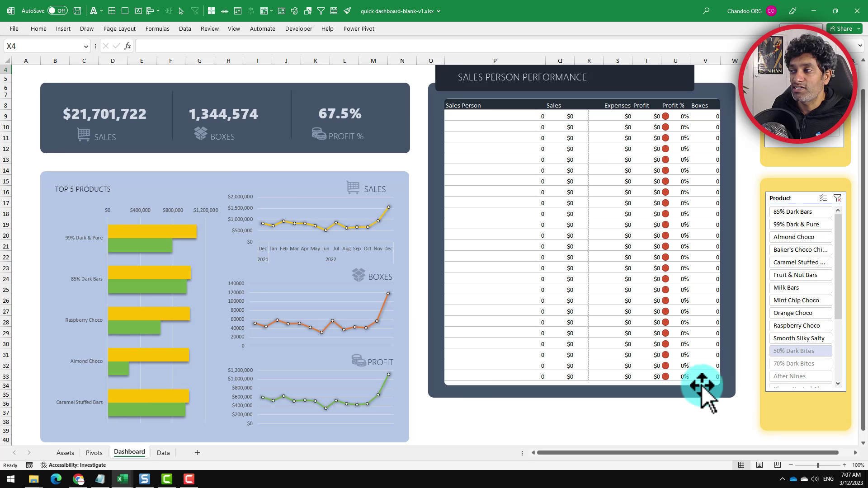
{"action": "left_click", "coordinate": [791, 237]}
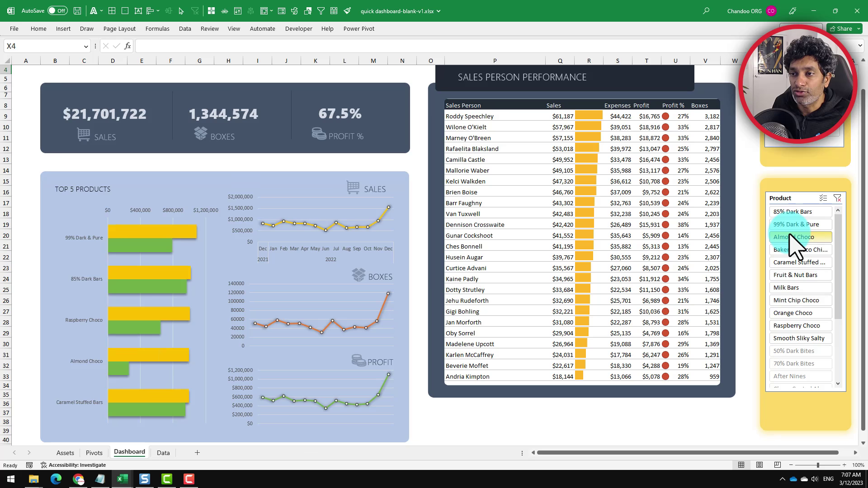
Add a text box above the KPI panel with the title Dynamic Business Dashboard.
{"action": "scroll", "coordinate": [371, 190], "scroll_direction": "up", "scroll_amount": 1}
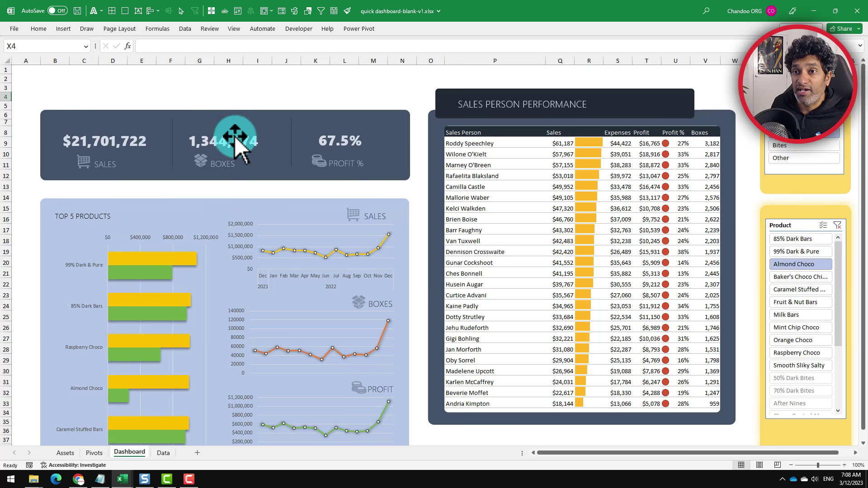
{"action": "left_click_drag", "start_coordinate": [41, 72], "coordinate": [320, 103]}
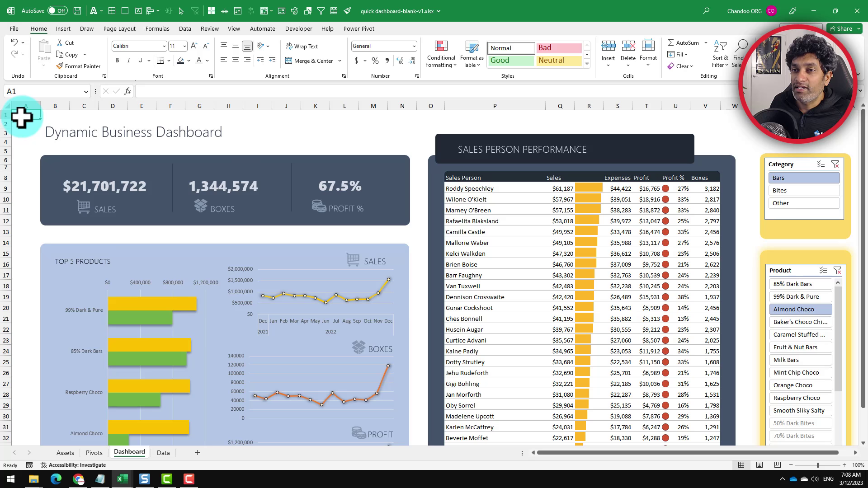
Fill the cells behind the whole dashboard, from A1 down to row 42, with the light grey theme colour.
{"action": "scroll", "coordinate": [772, 314], "scroll_direction": "down", "scroll_amount": 4}
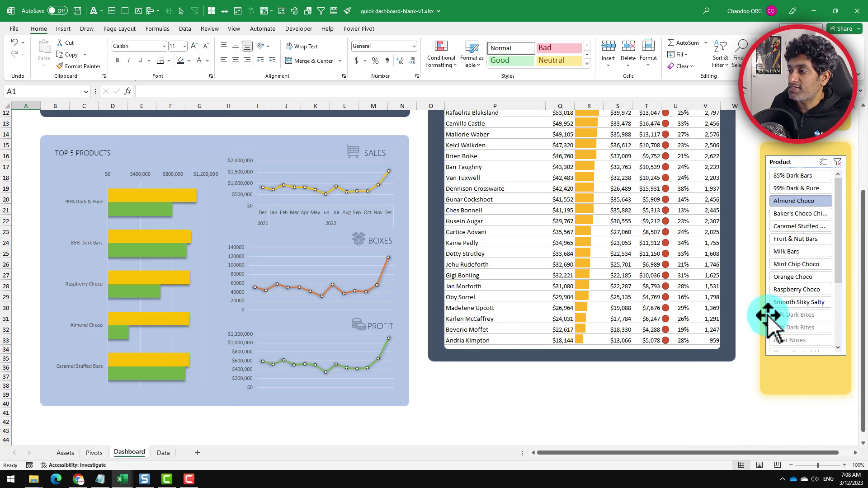
{"action": "left_click", "coordinate": [842, 427], "text": "shift"}
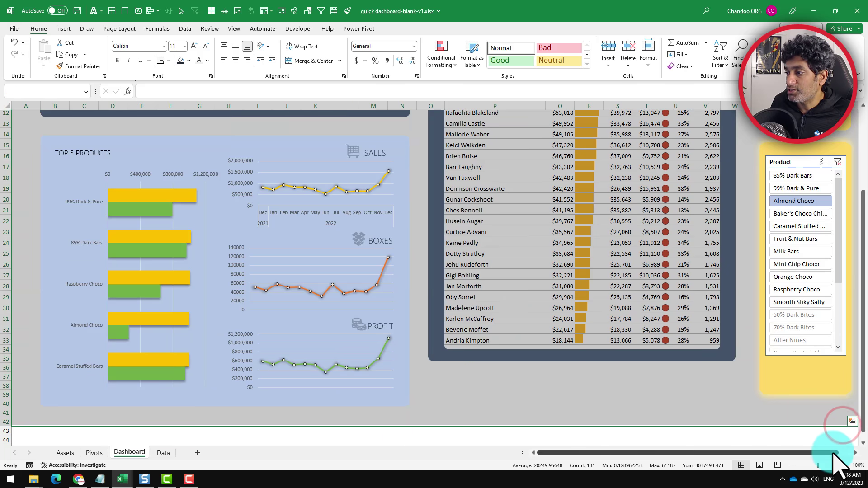
{"action": "left_click_drag", "start_coordinate": [842, 452], "coordinate": [829, 452]}
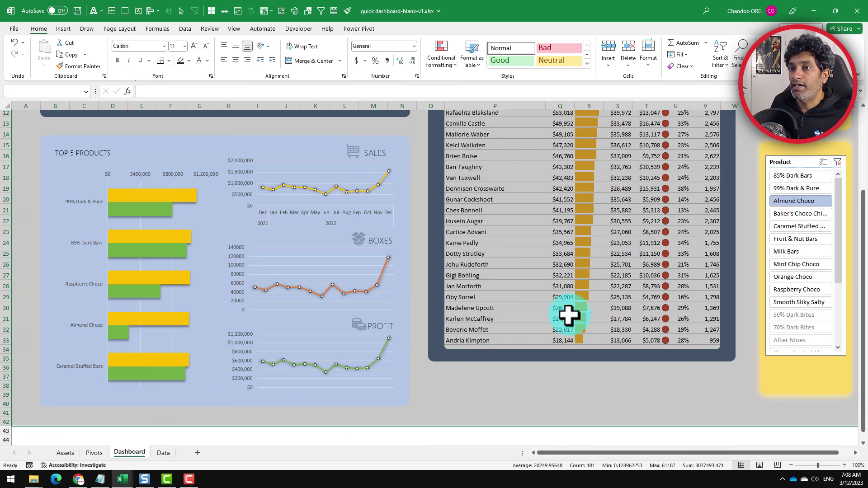
{"action": "left_click", "coordinate": [188, 61]}
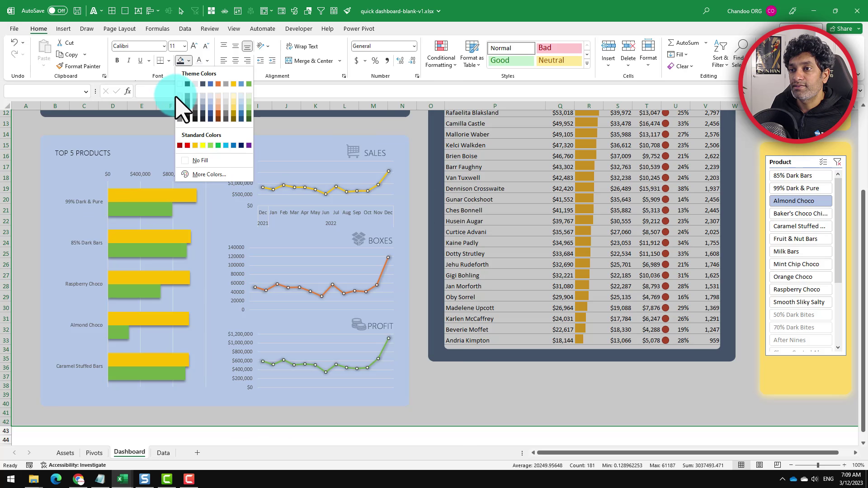
{"action": "left_click", "coordinate": [195, 84]}
{"action": "scroll", "coordinate": [330, 141], "scroll_direction": "up", "scroll_amount": 4}
{"action": "left_click_drag", "start_coordinate": [849, 20], "coordinate": [849, 316]}
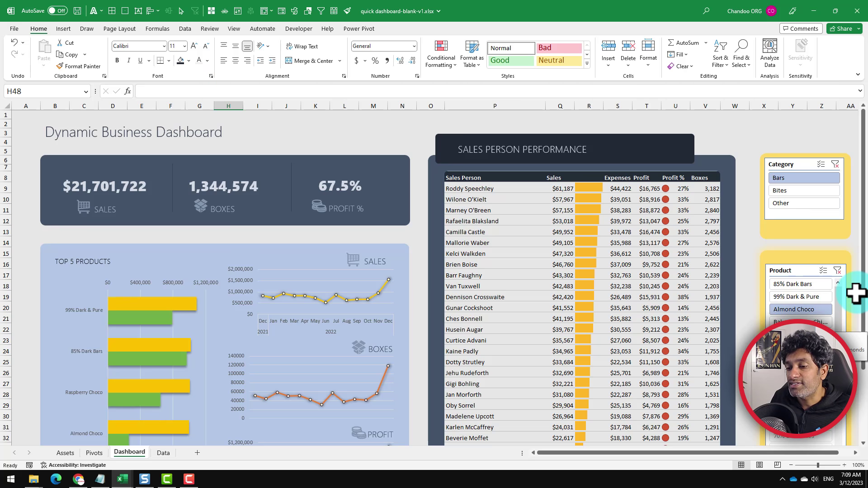
Switch to the quick dashboard.xlsx workbook and examine how its table title responds to the slicer choices Bars, Baker's Choco Chips, Bites and After Nines.
{"action": "left_click", "coordinate": [130, 479]}
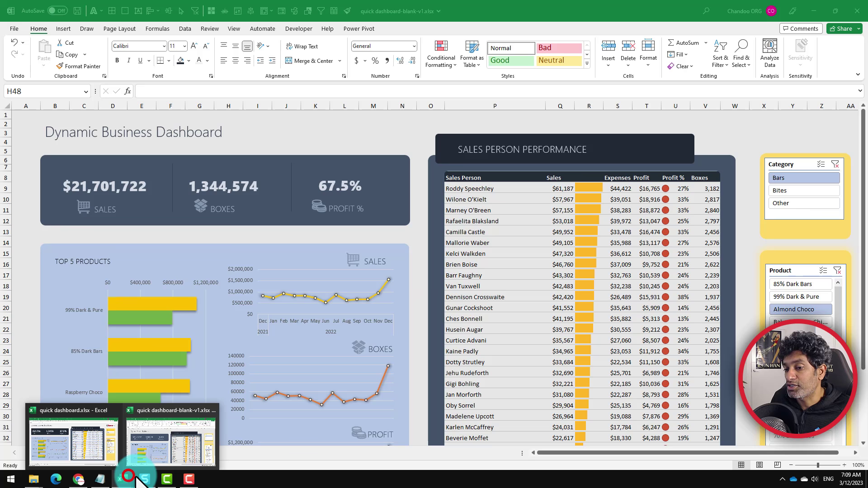
{"action": "left_click", "coordinate": [72, 450]}
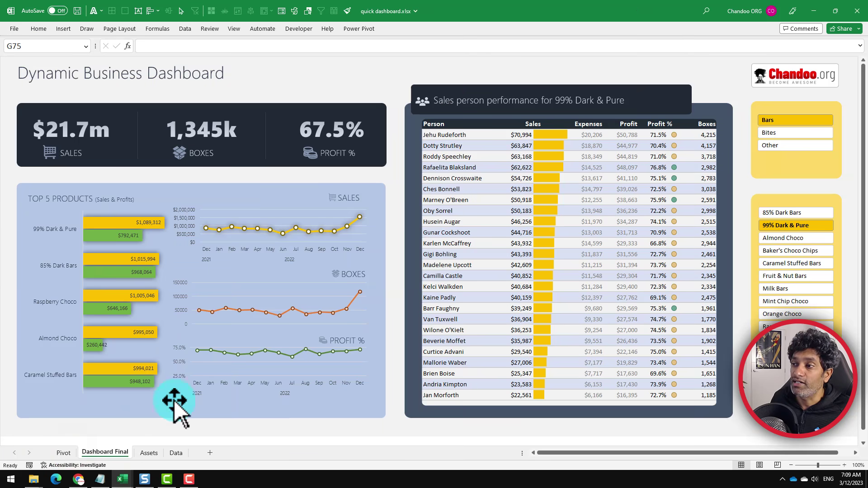
{"action": "left_click", "coordinate": [776, 121]}
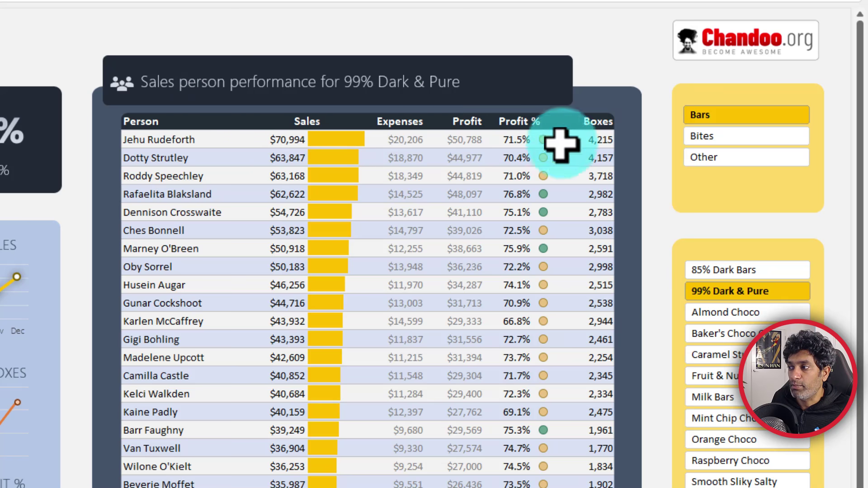
{"action": "left_click", "coordinate": [731, 333]}
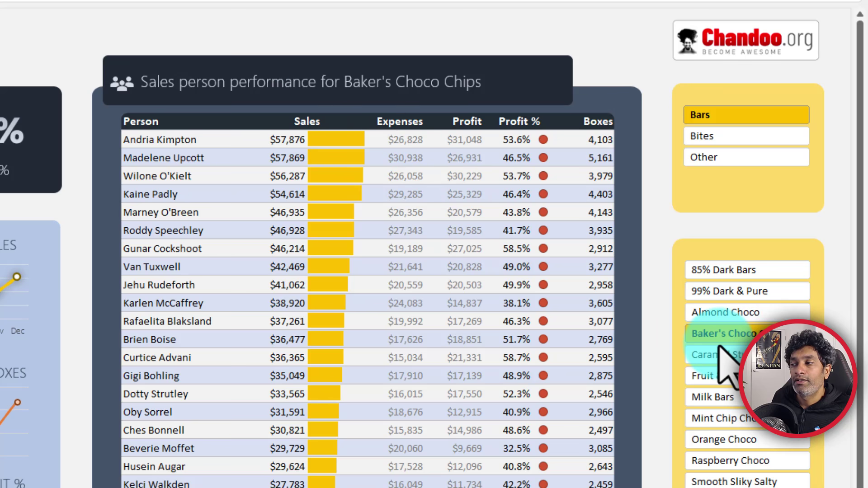
{"action": "left_click", "coordinate": [747, 138]}
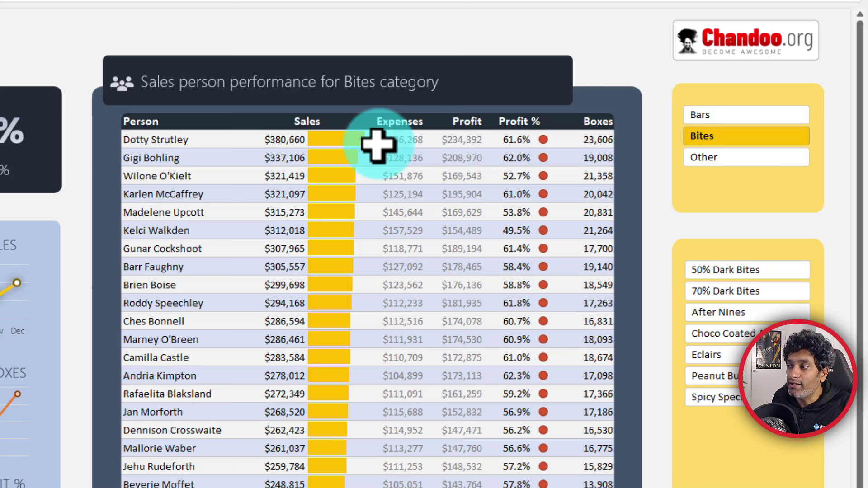
{"action": "left_click", "coordinate": [739, 316]}
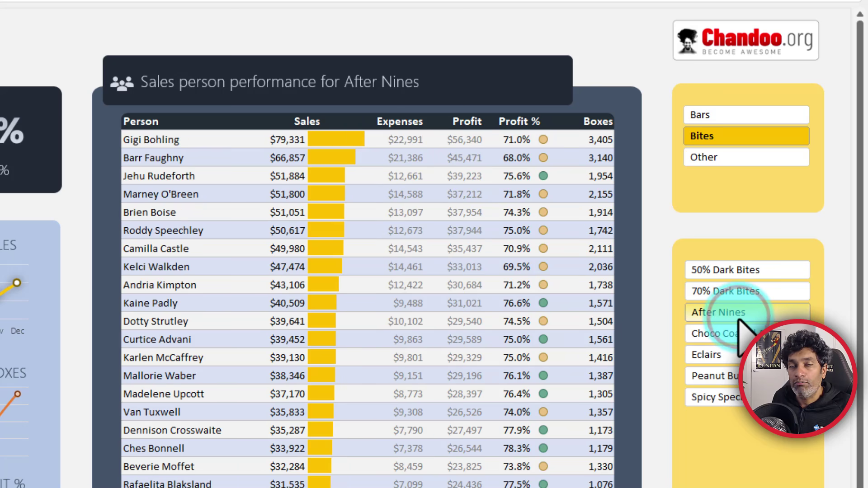